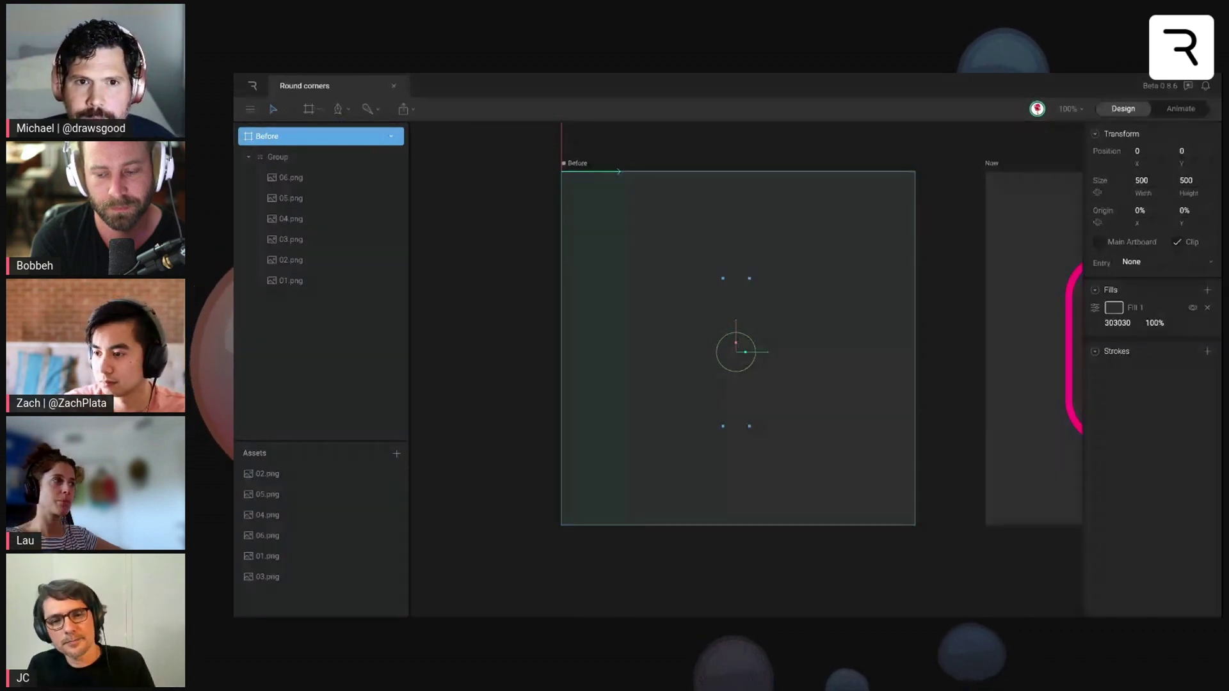
Switch to animation mode and scrub Animation 1 to frames 40 and 38 to examine the narrowing rounded shape on the Before artboard
click(610, 348)
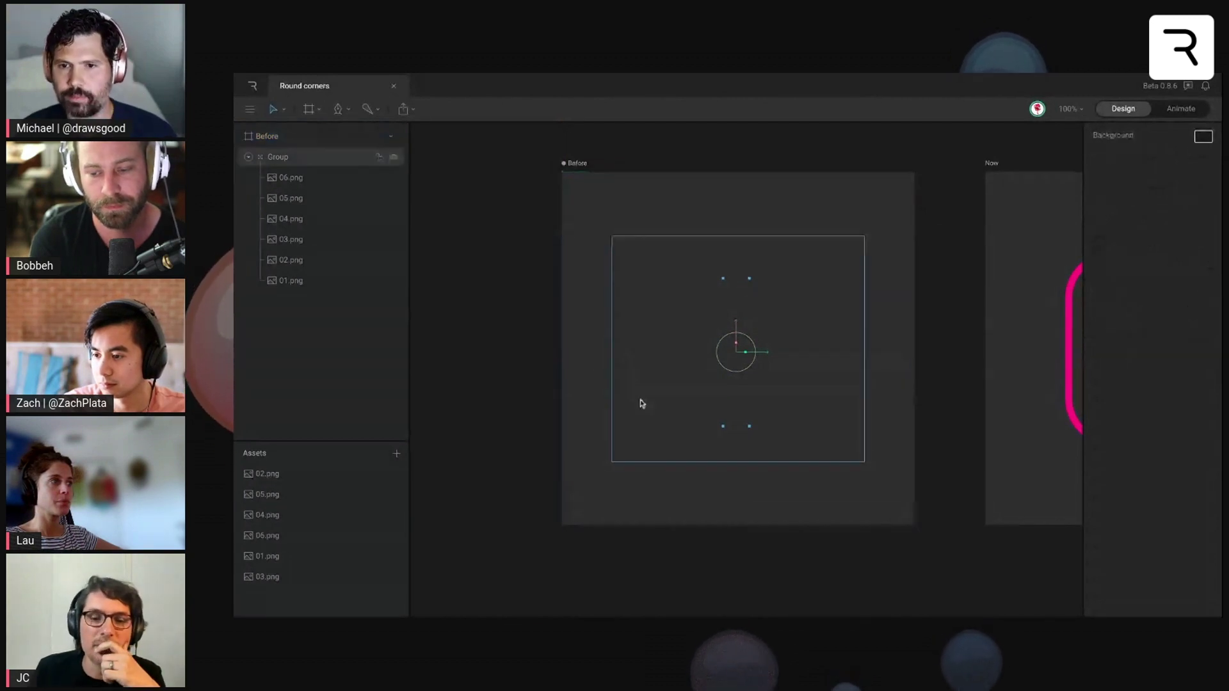
key(Tab)
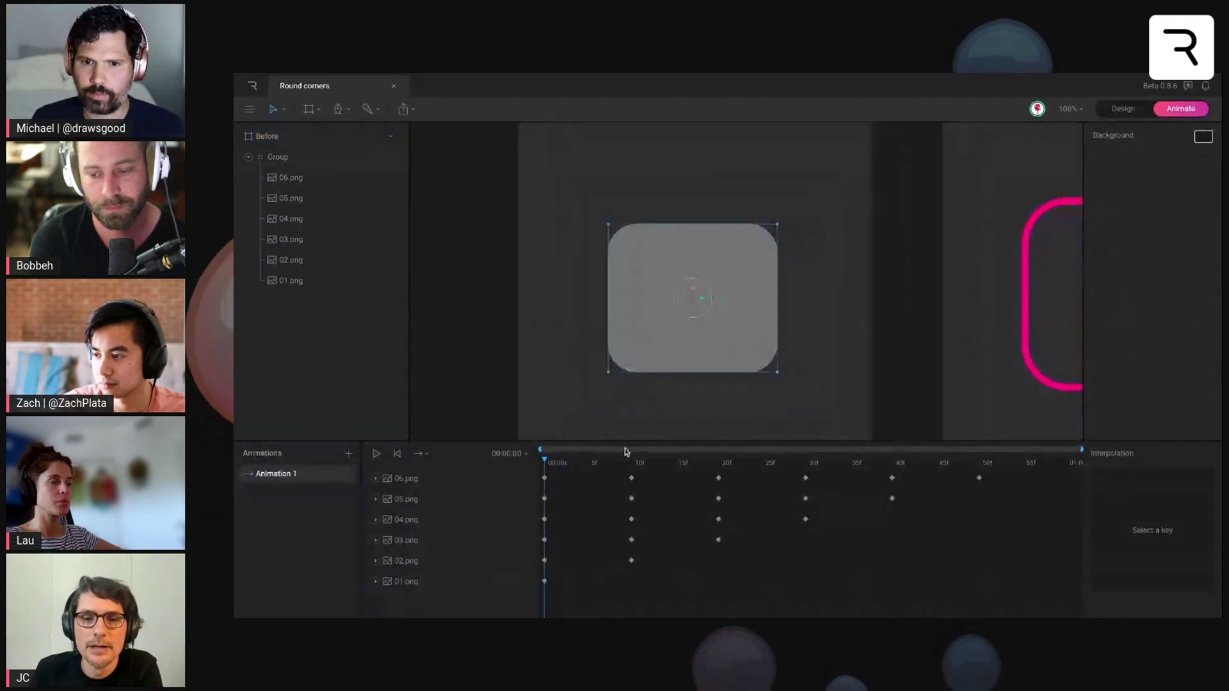
drag(605, 460, 891, 462)
click(694, 371)
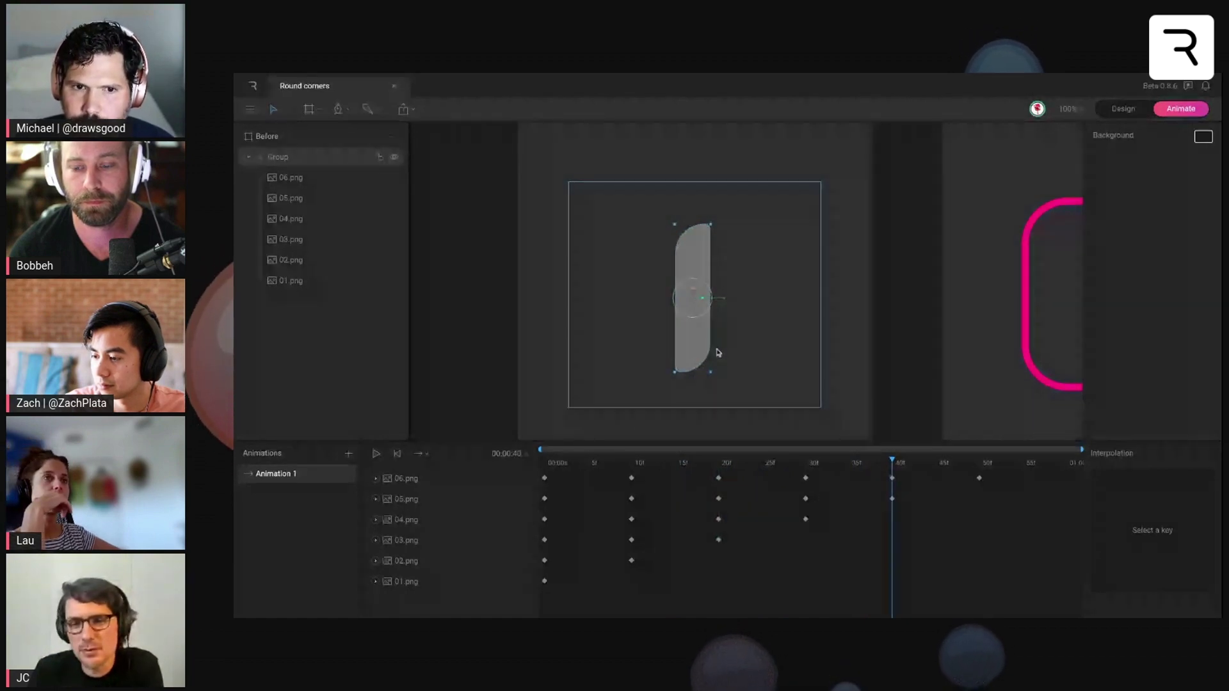
key(Escape)
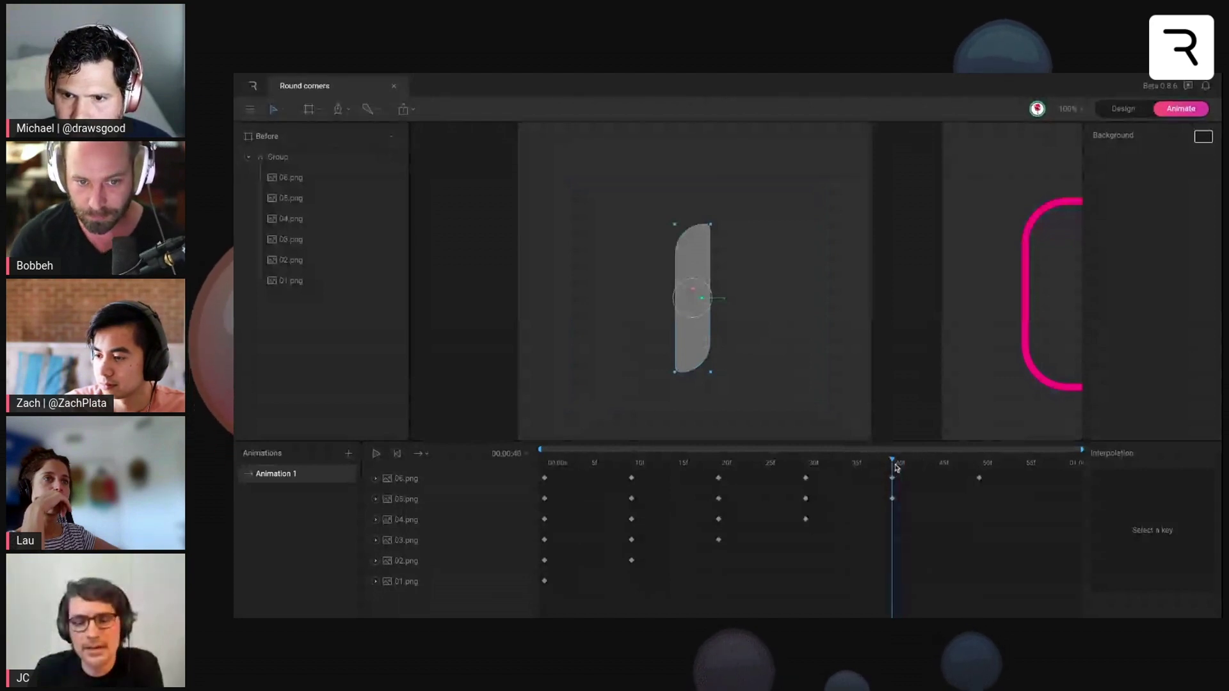
mouse_move(895, 467)
mouse_down()
mouse_move(1001, 464)
mouse_move(790, 462)
mouse_move(987, 462)
mouse_move(875, 462)
mouse_up()
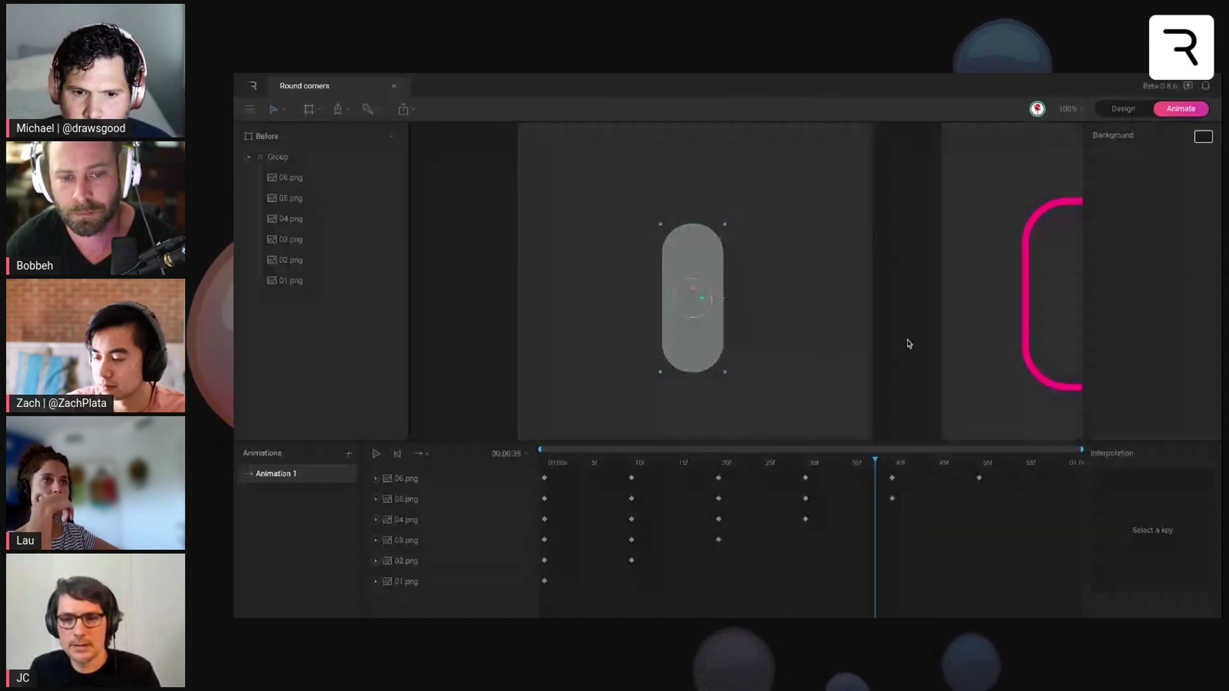
Return to design mode, try narrowing the pink rectangle on the Now artboard to a width of 52.2, and restore it to 263.6
scroll(896, 336, right, 10)
key(Tab)
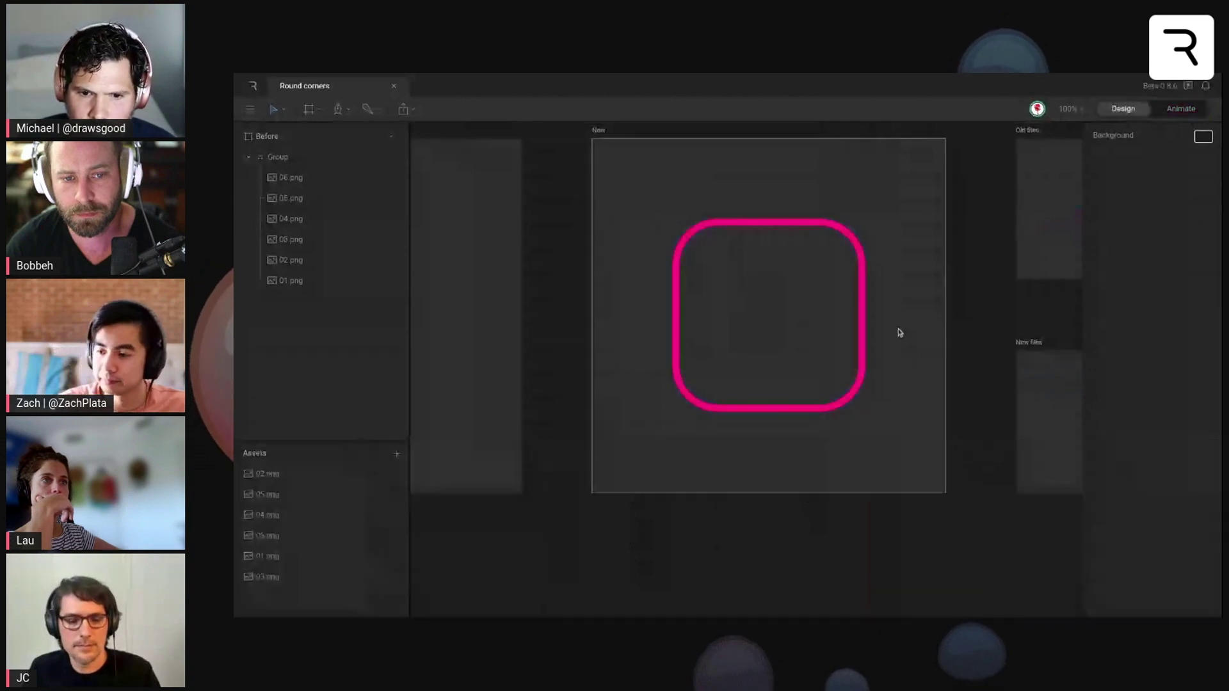
click(900, 333)
scroll(901, 332, up, 1)
scroll(899, 333, up, 1)
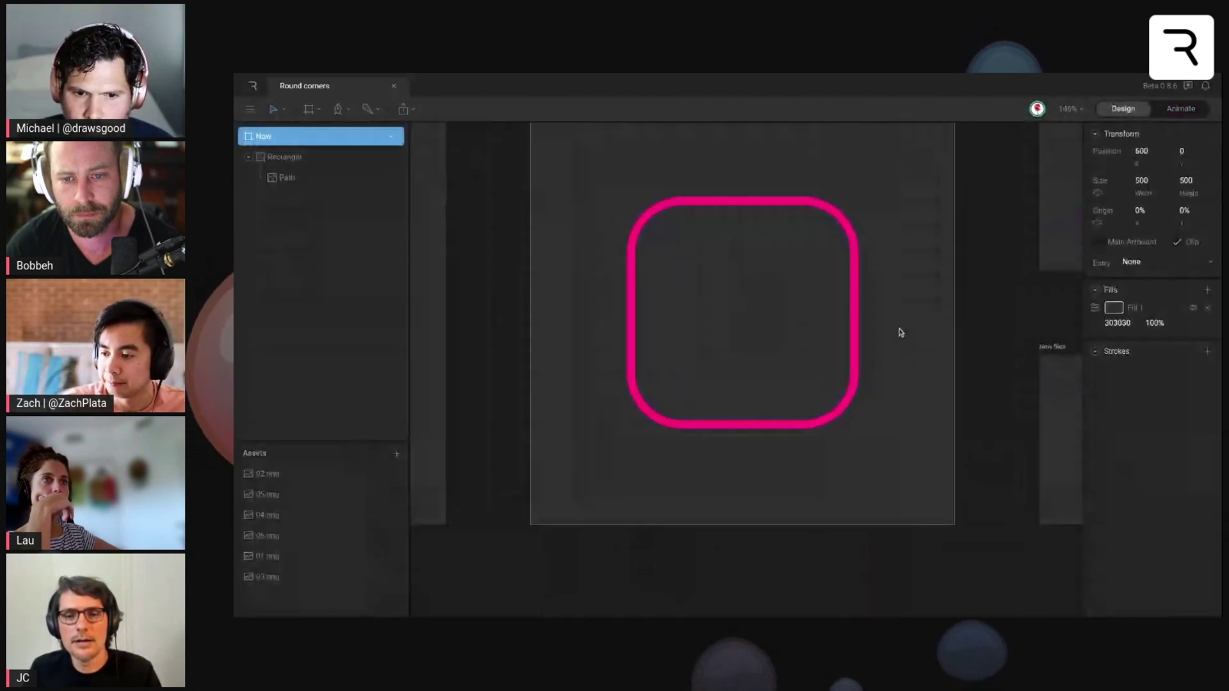
scroll(899, 332, up, 2)
scroll(863, 362, down, 1)
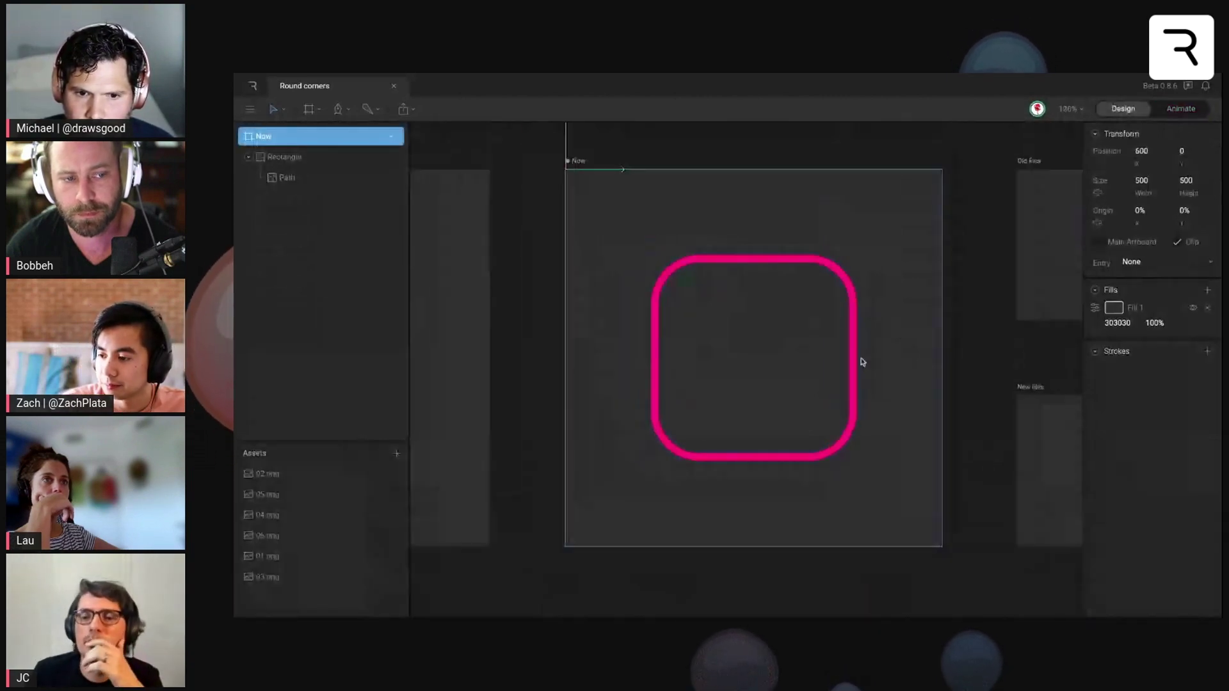
click(861, 361)
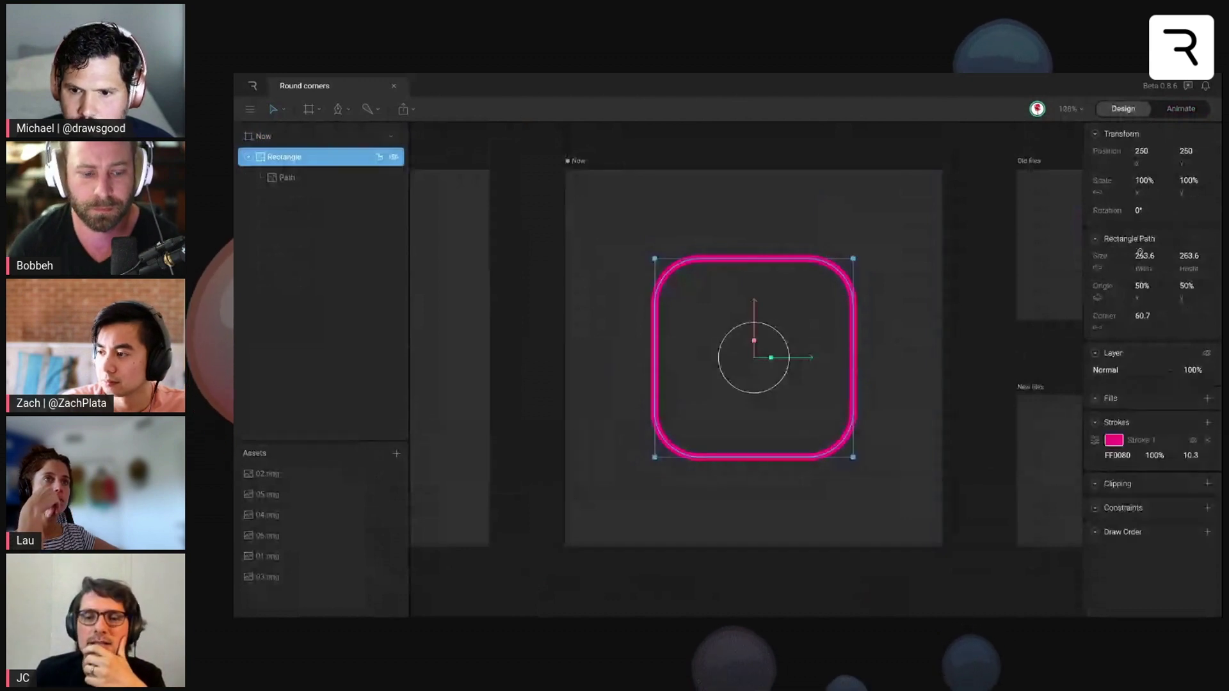
drag(1140, 253, 1093, 254)
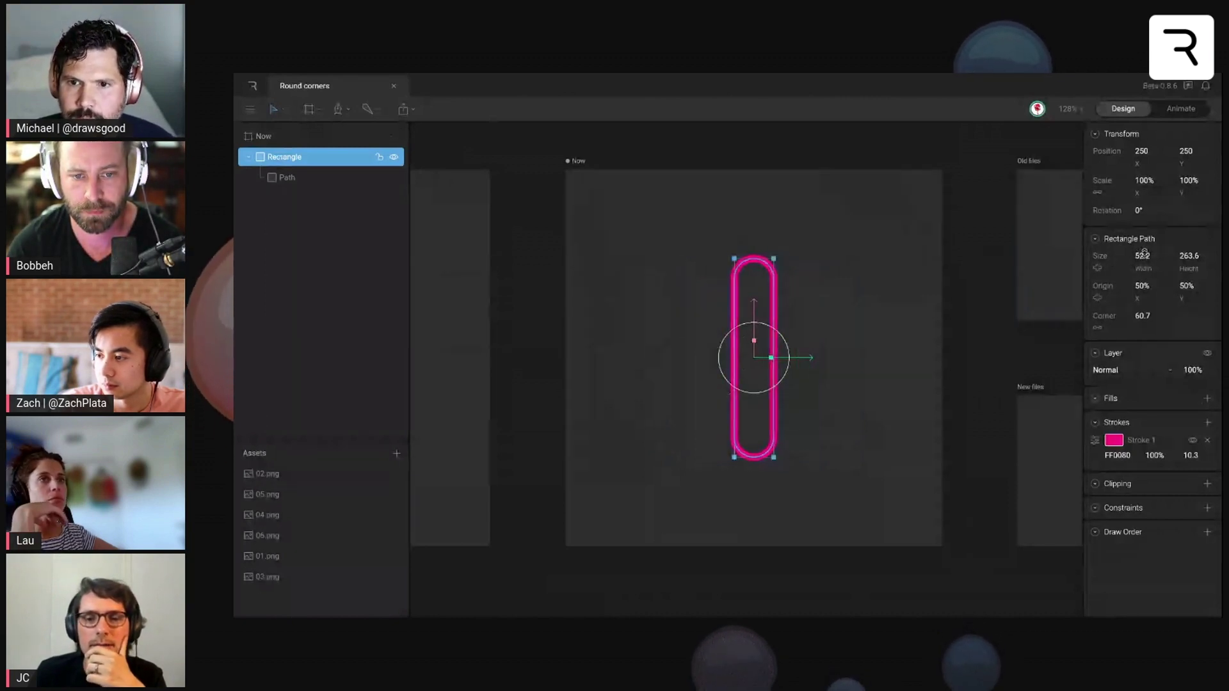
mouse_move(1144, 254)
mouse_down()
mouse_move(1191, 254)
mouse_move(1129, 254)
mouse_move(1154, 249)
mouse_up()
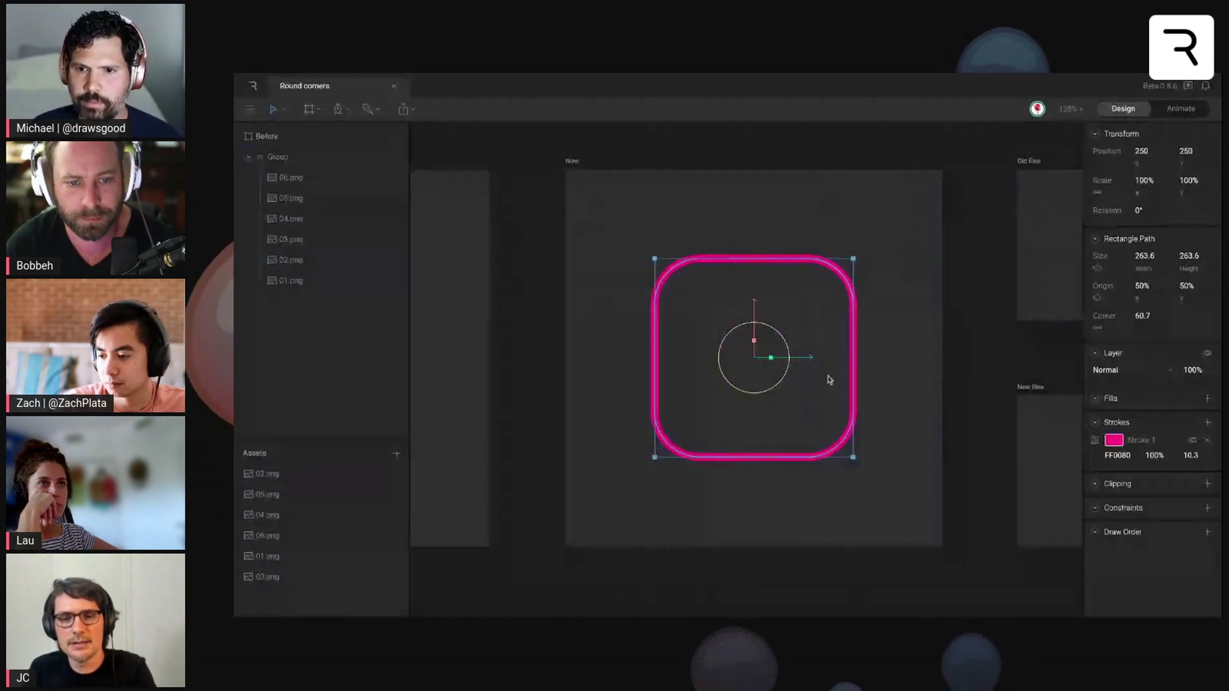
Open the pink rectangle's path for vertex editing and add a curved vertex at the middle of its right edge
key(Return)
key(Return)
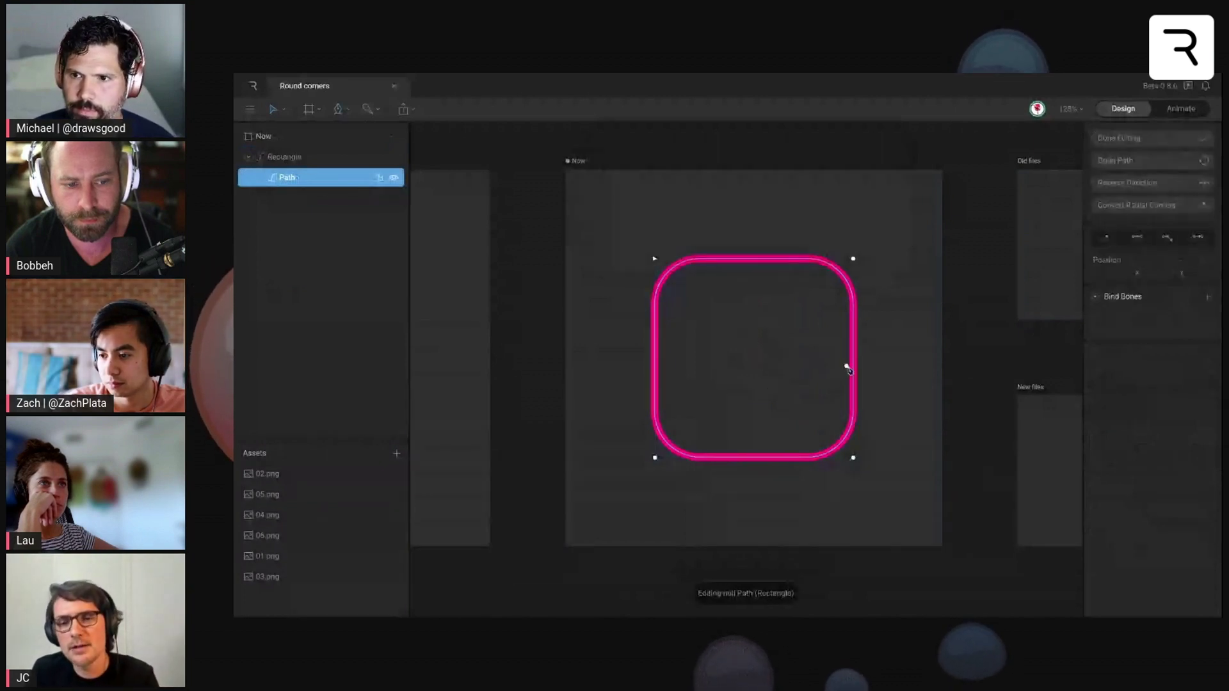
click(855, 357)
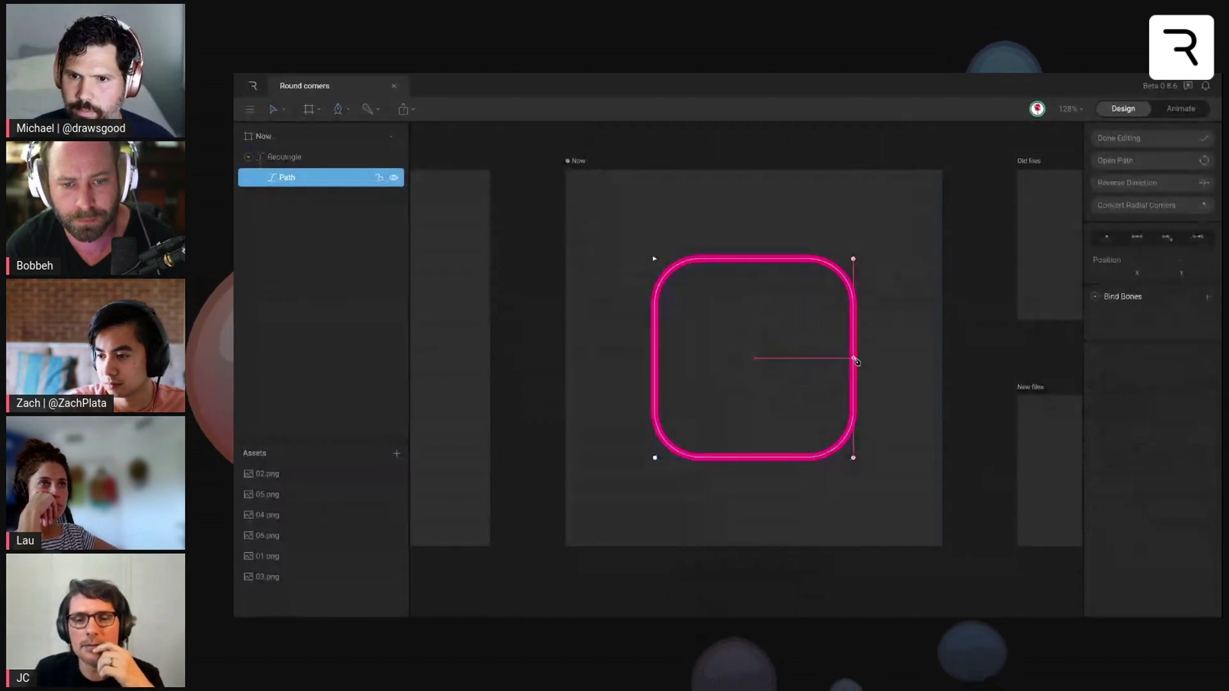
click(853, 358)
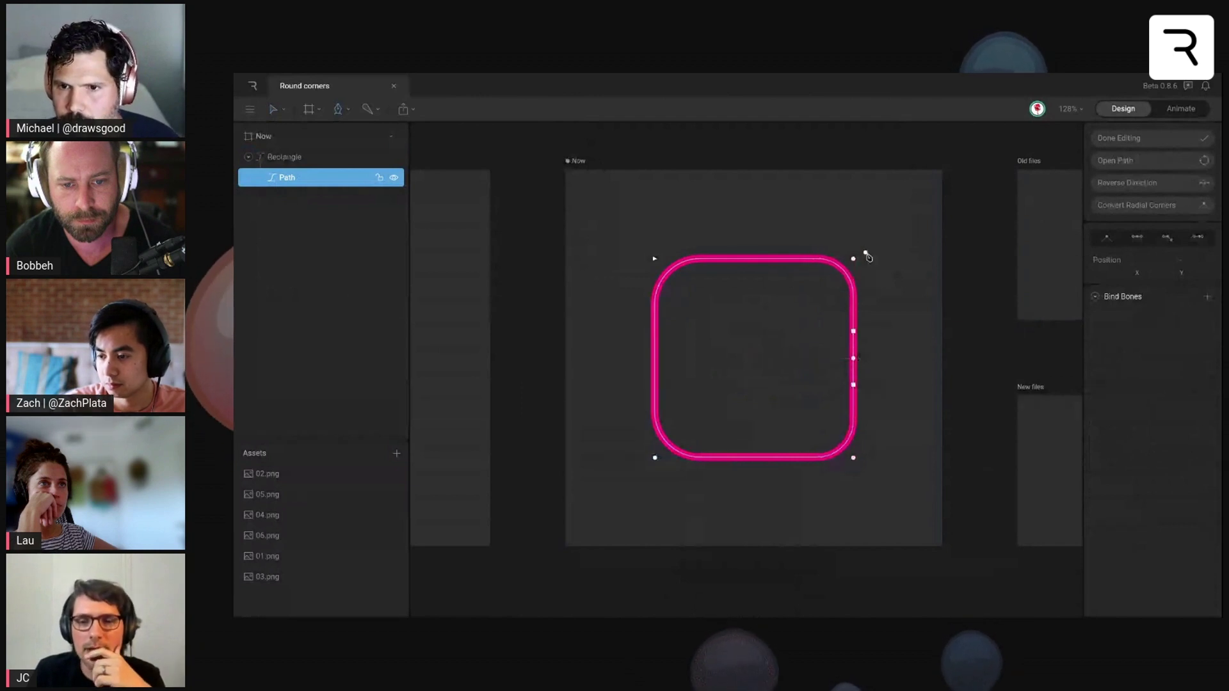
click(858, 448)
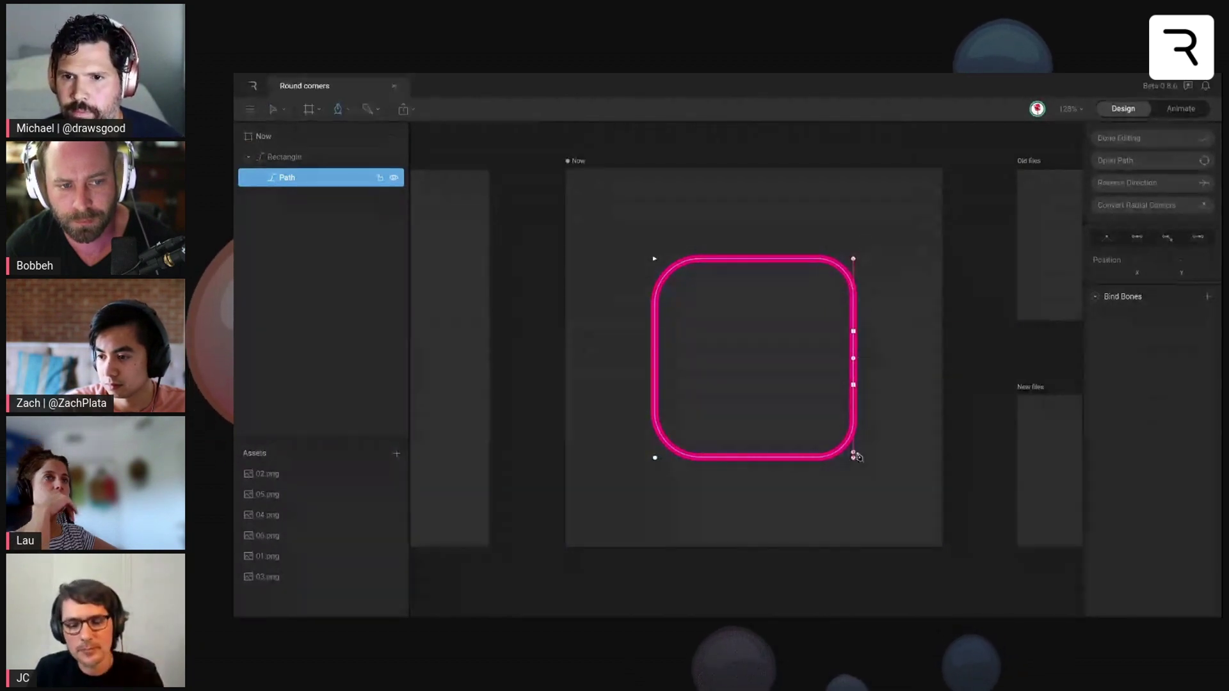
Try lengthening the mid-edge vertex's outgoing Bezier handle to 71.7 and undo the change
click(854, 359)
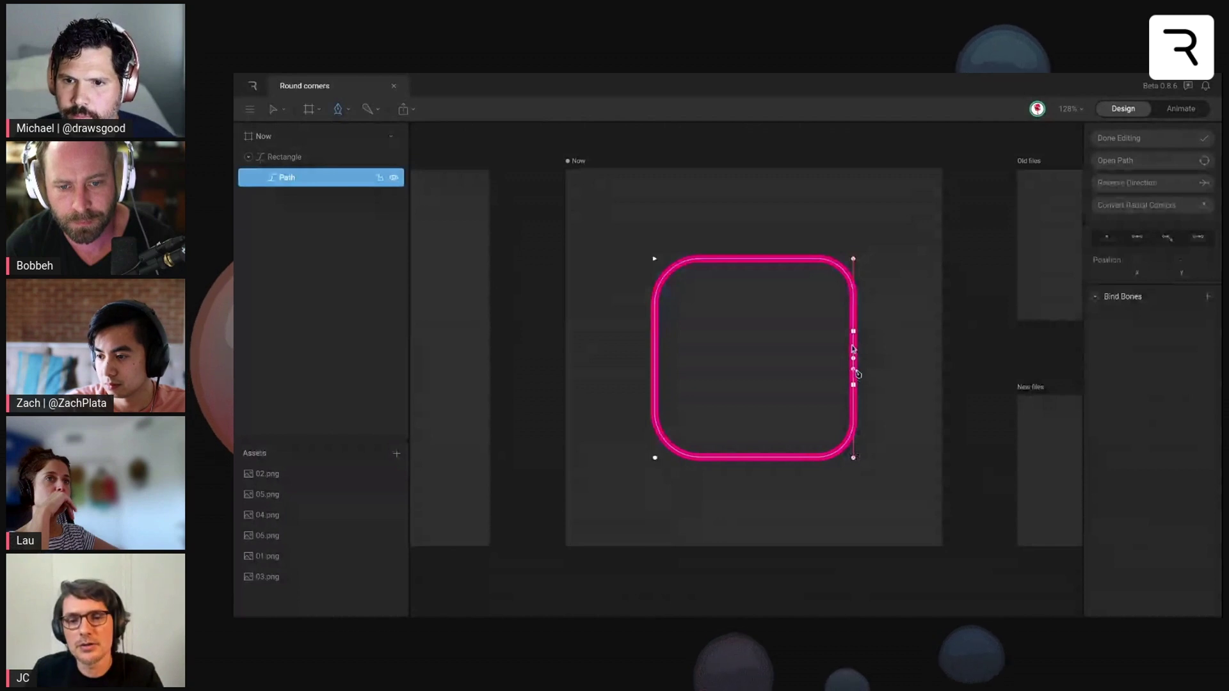
click(854, 359)
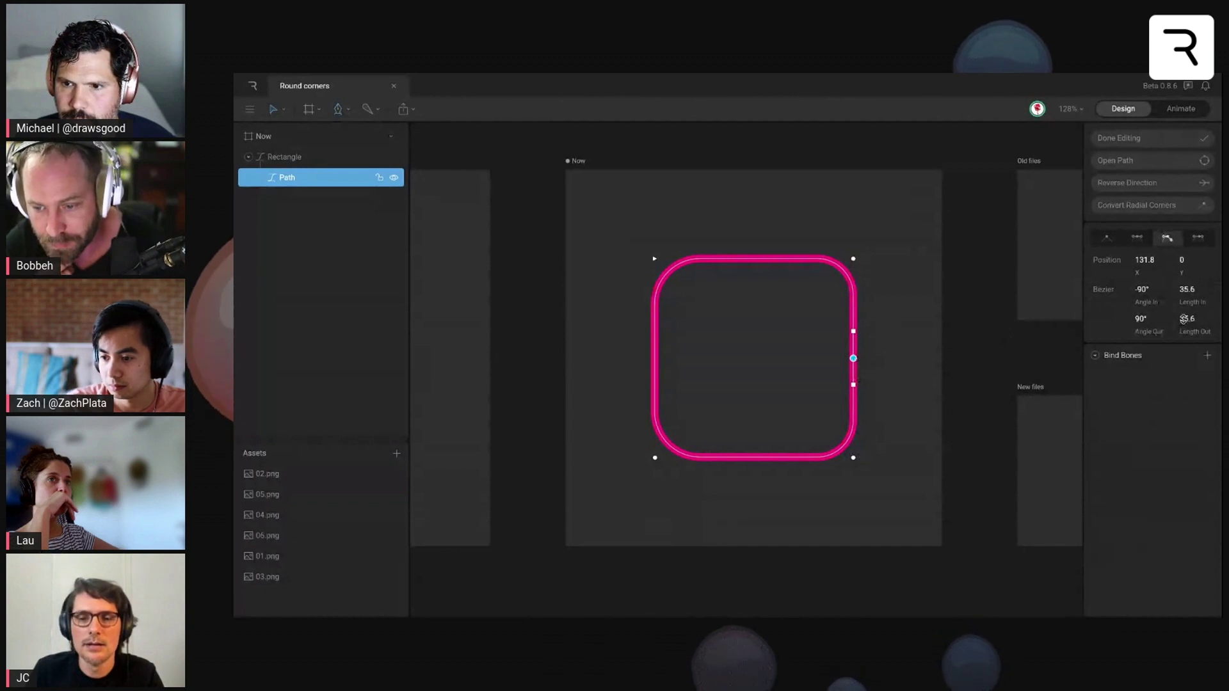
drag(1183, 319, 1213, 320)
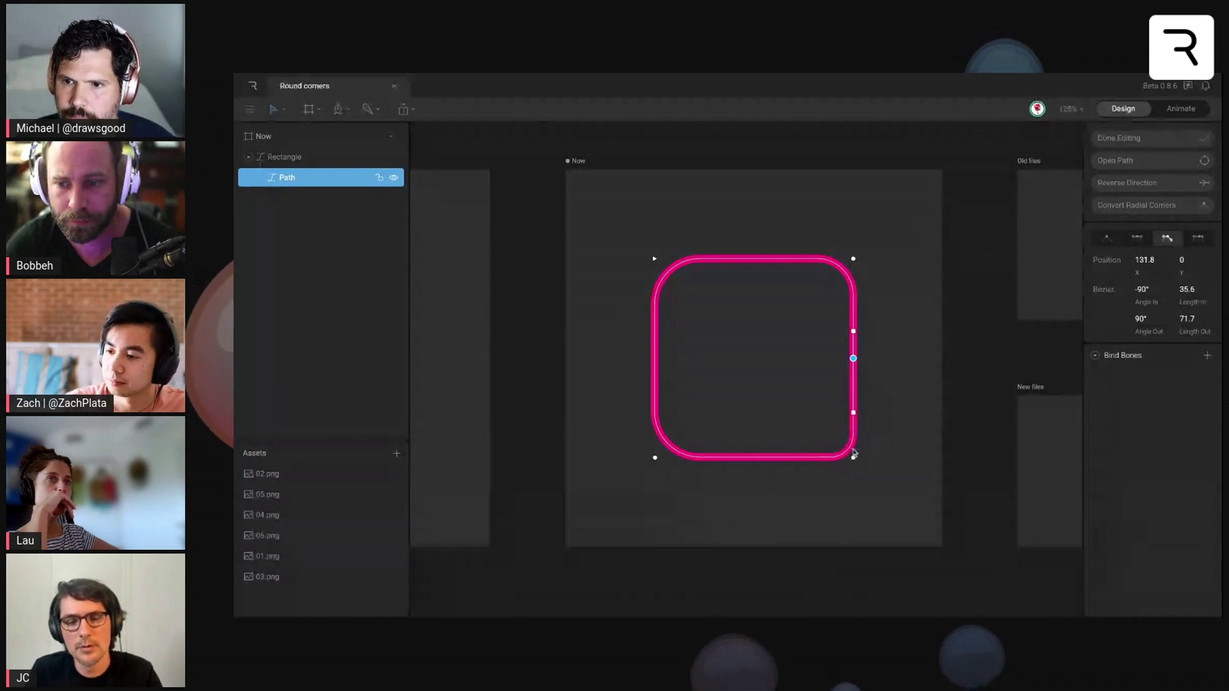
key(ctrl+z)
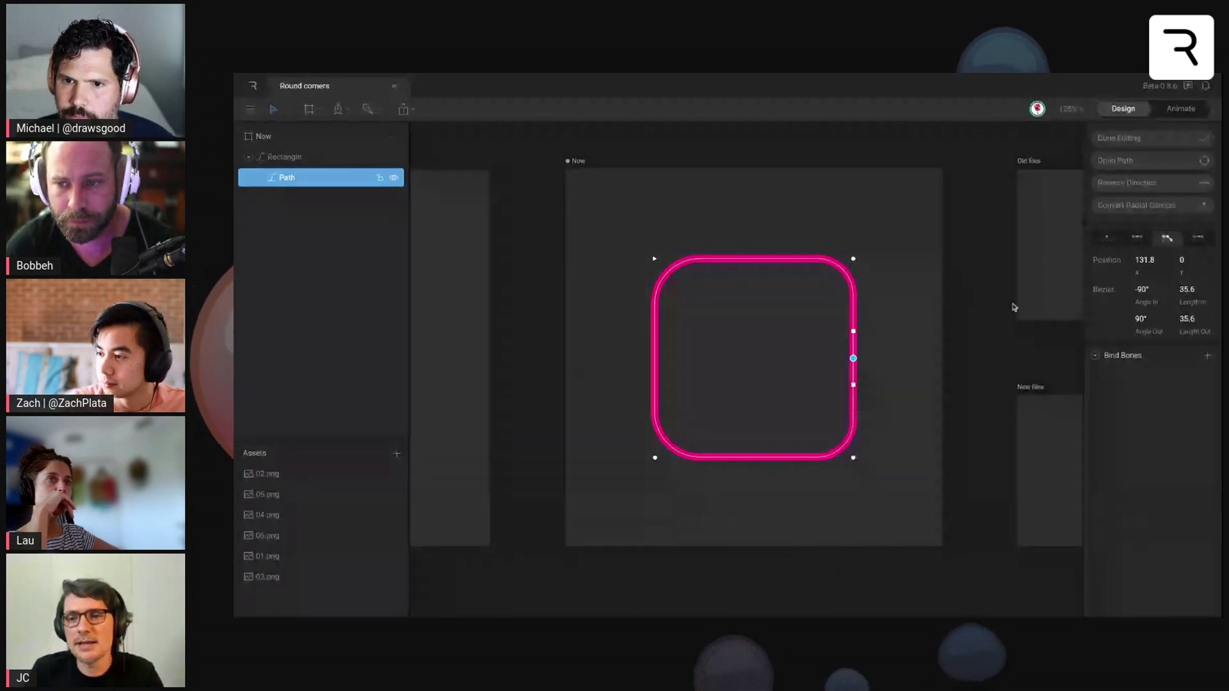
Make the mid-edge vertex straight, try moving it to about X 144, Y 12, and undo the move
click(1106, 240)
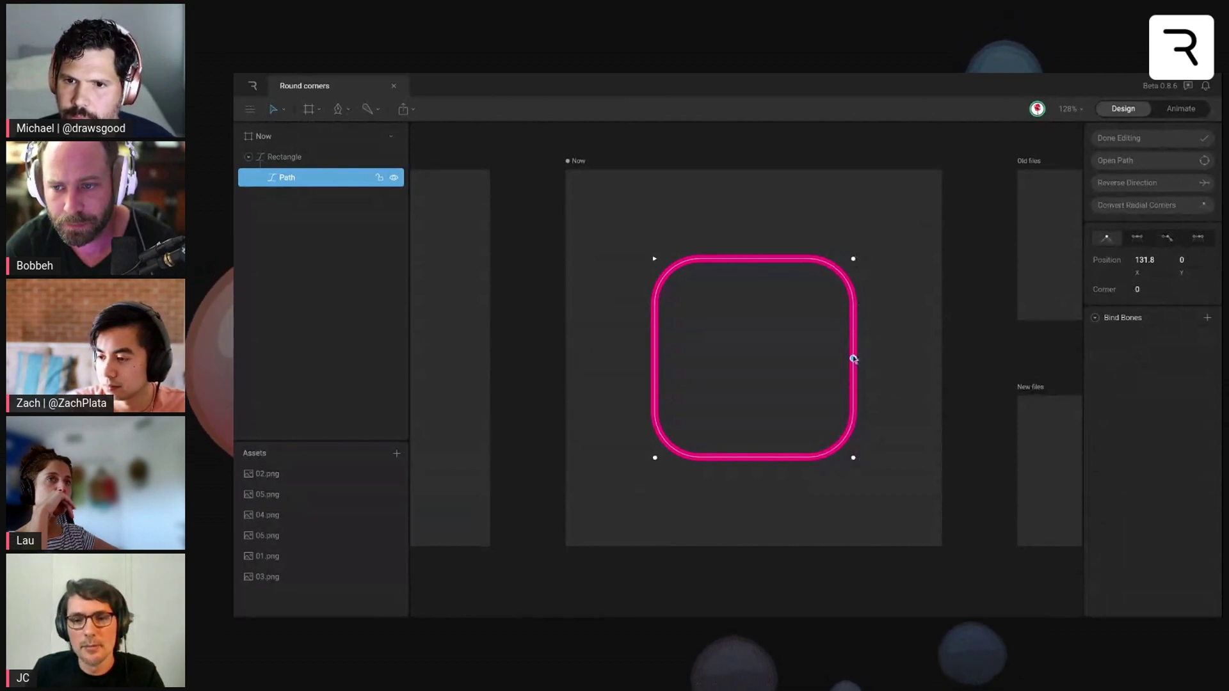
mouse_move(853, 359)
mouse_down()
mouse_move(853, 294)
mouse_move(862, 368)
mouse_up()
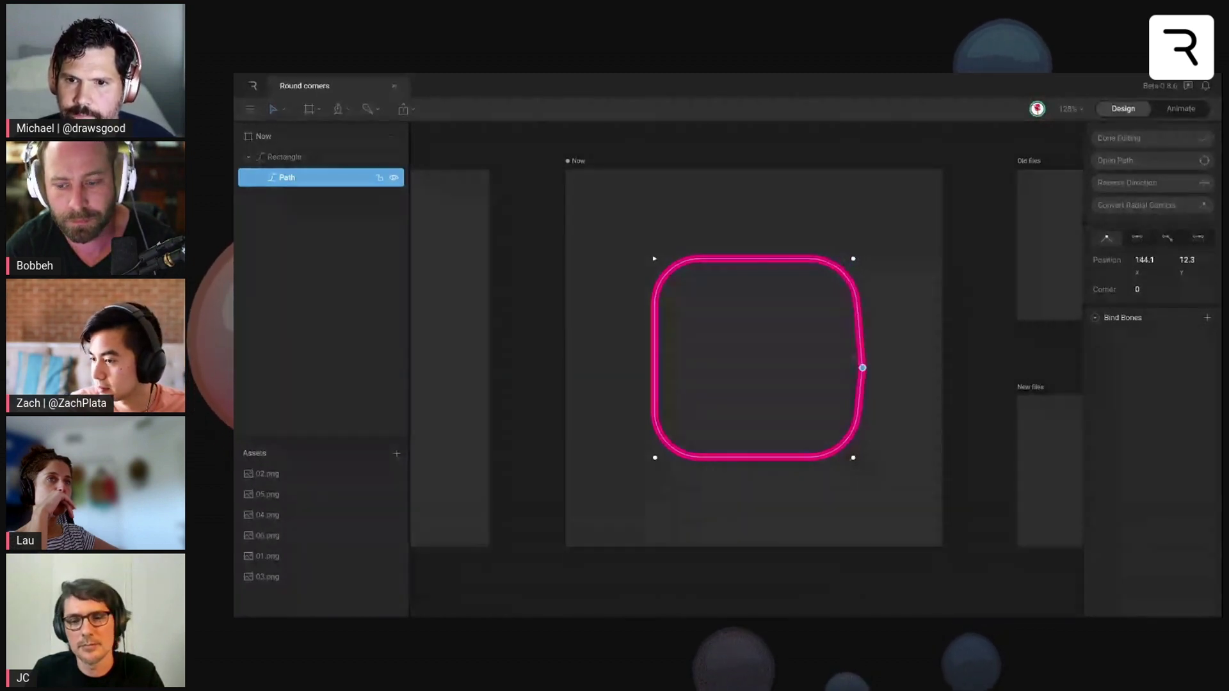
key(ctrl+z)
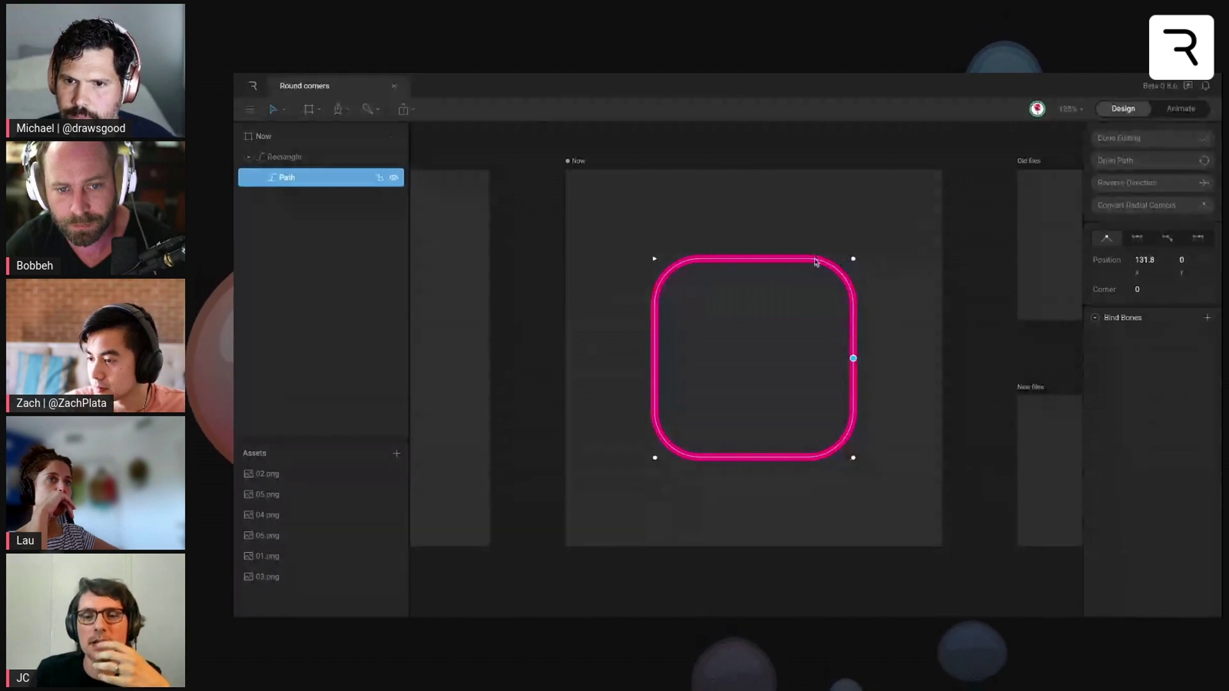
Convert the rectangle's upper-right radial corner to Bezier vertices, try moving the mid-edge vertex, and undo those moves
click(852, 259)
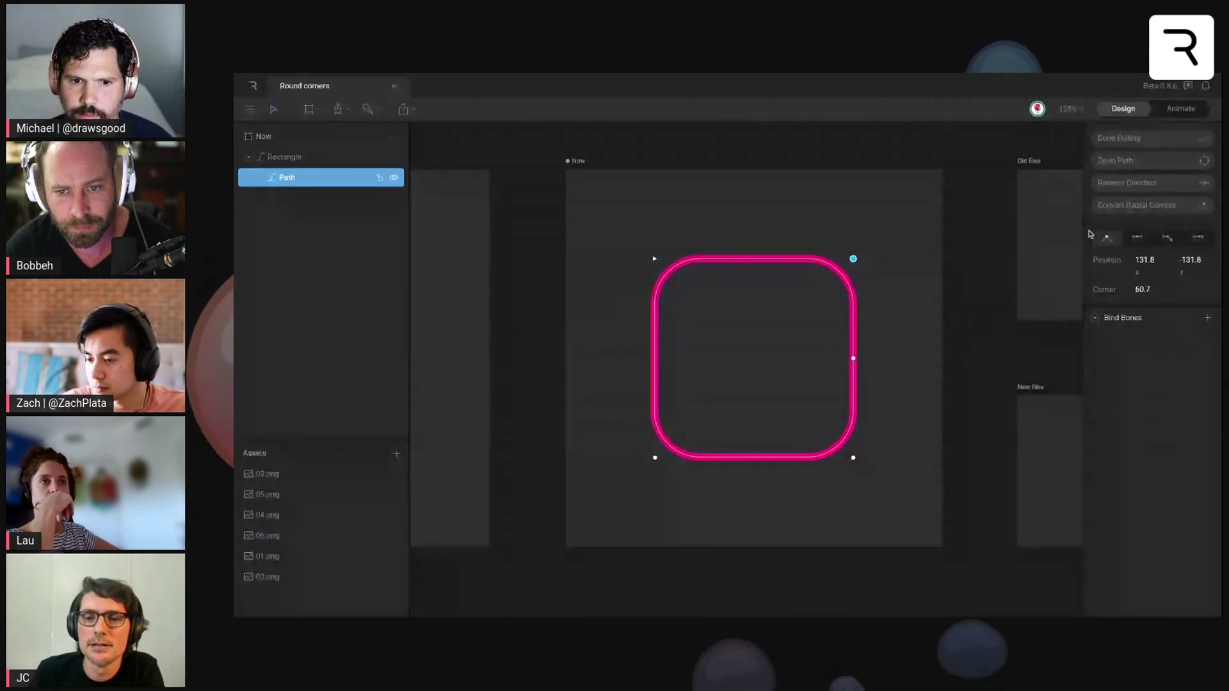
click(1149, 207)
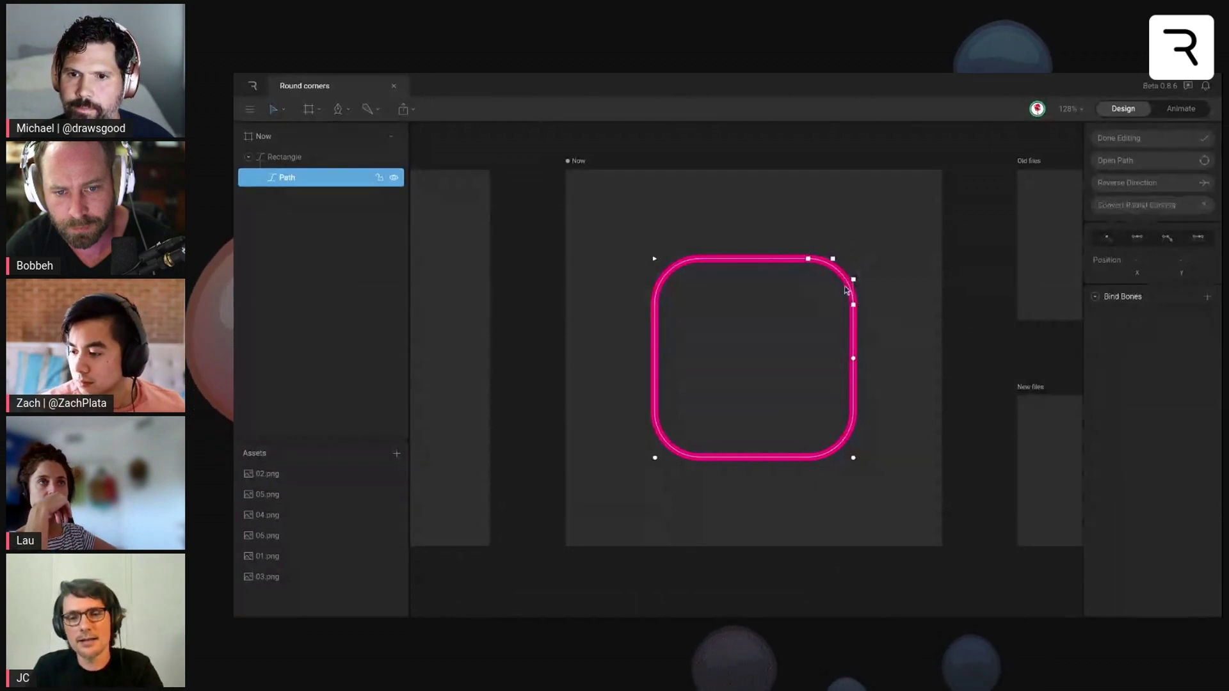
mouse_move(853, 360)
mouse_down()
mouse_move(859, 352)
mouse_move(858, 363)
mouse_up()
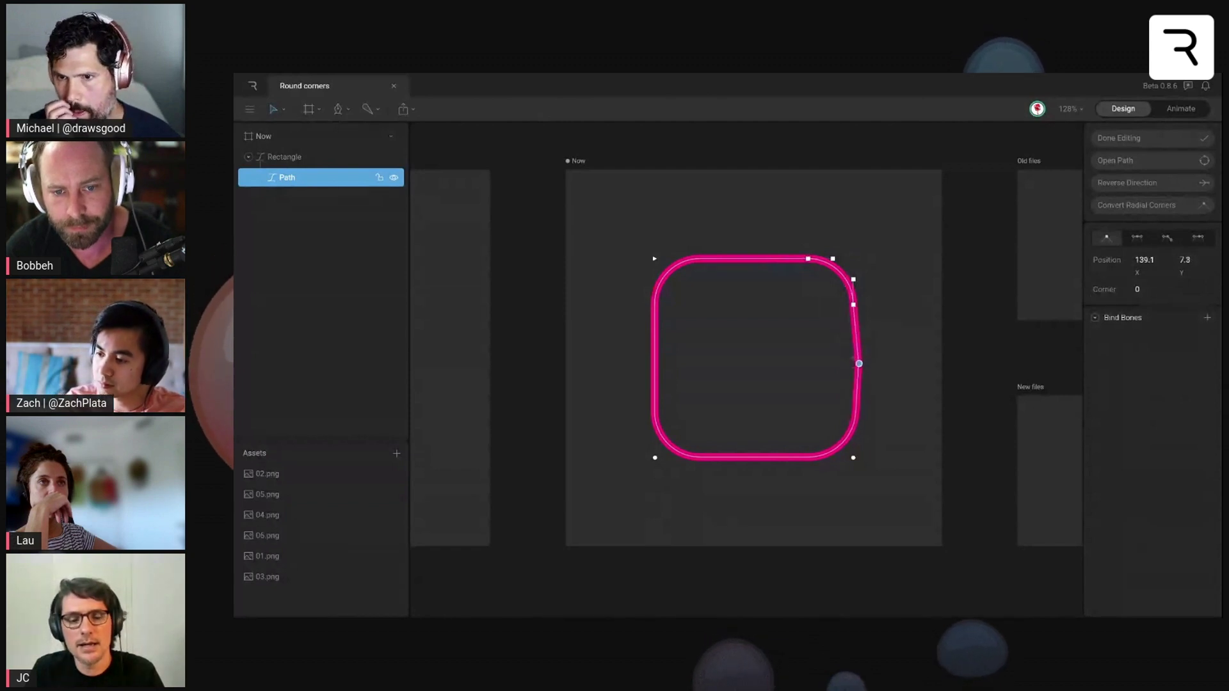
key(ctrl+z)
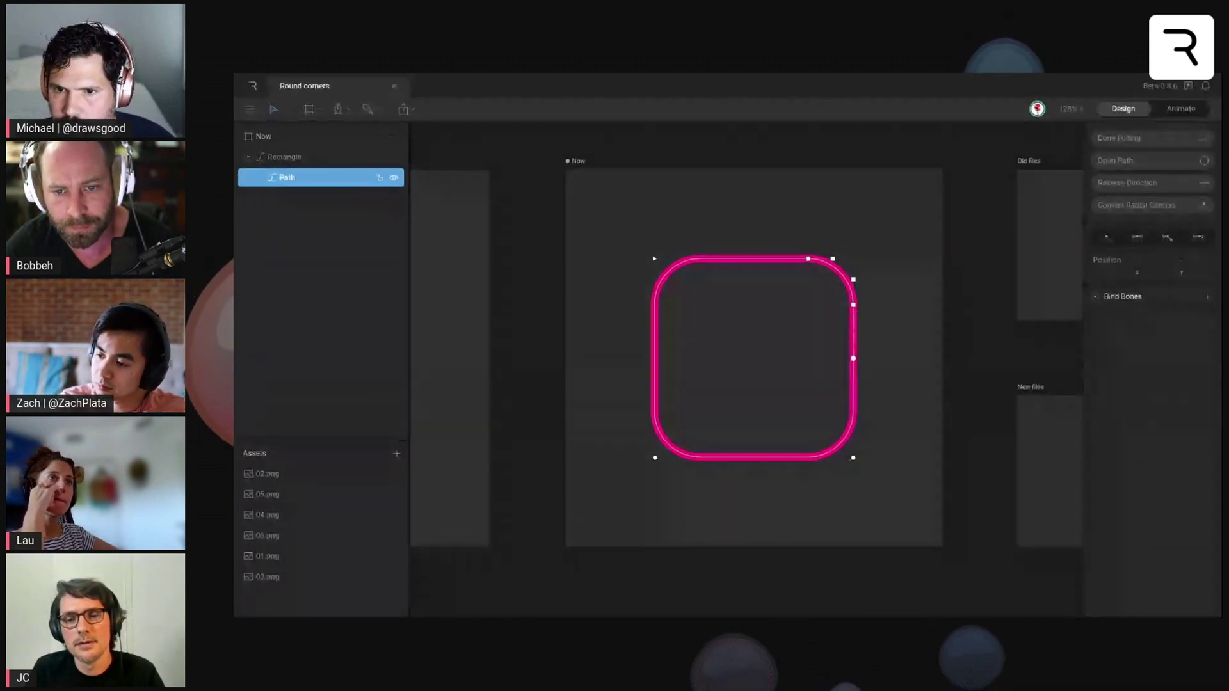
key(ctrl+z)
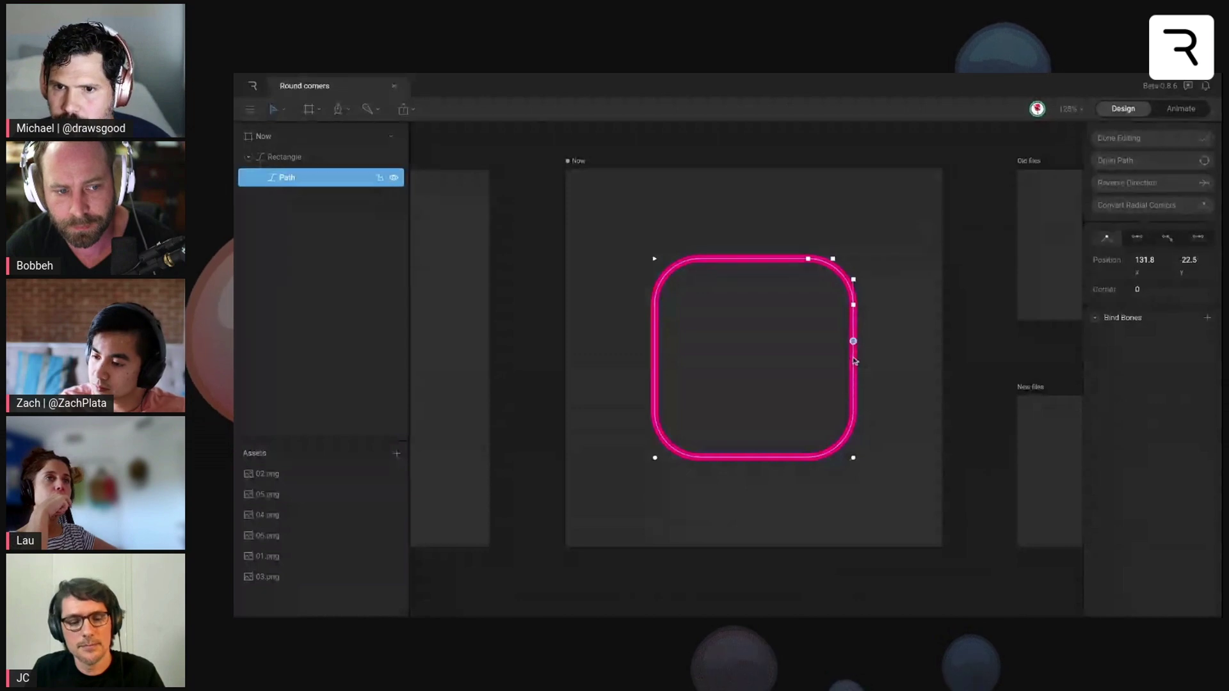
key(ctrl+z)
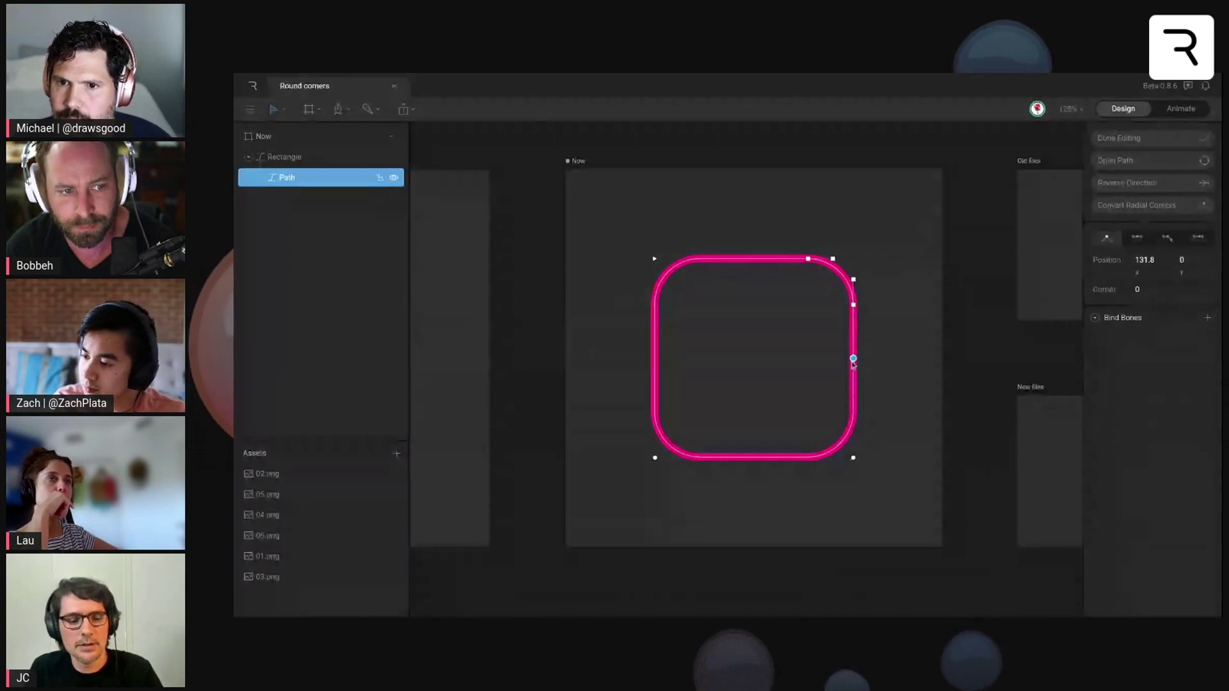
Undo all path edits on the pink rectangle and leave vertex editing
click(1166, 238)
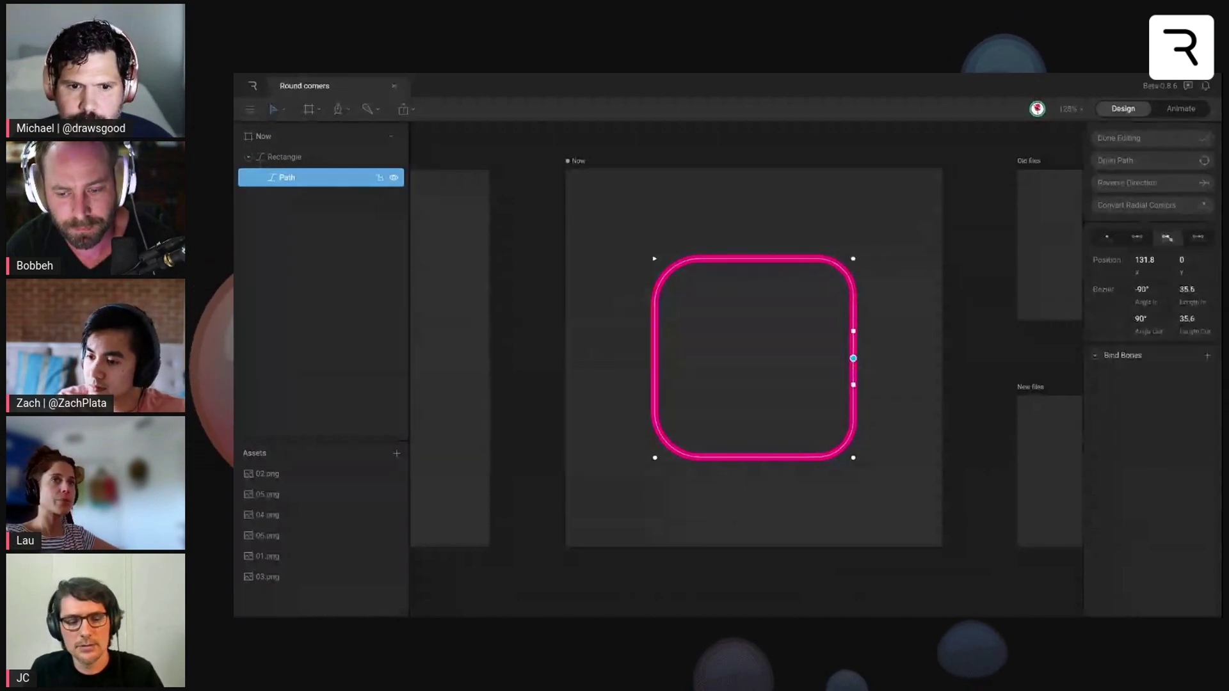
key(ctrl+z)
key(ctrl+z)
key(ctrl+z)
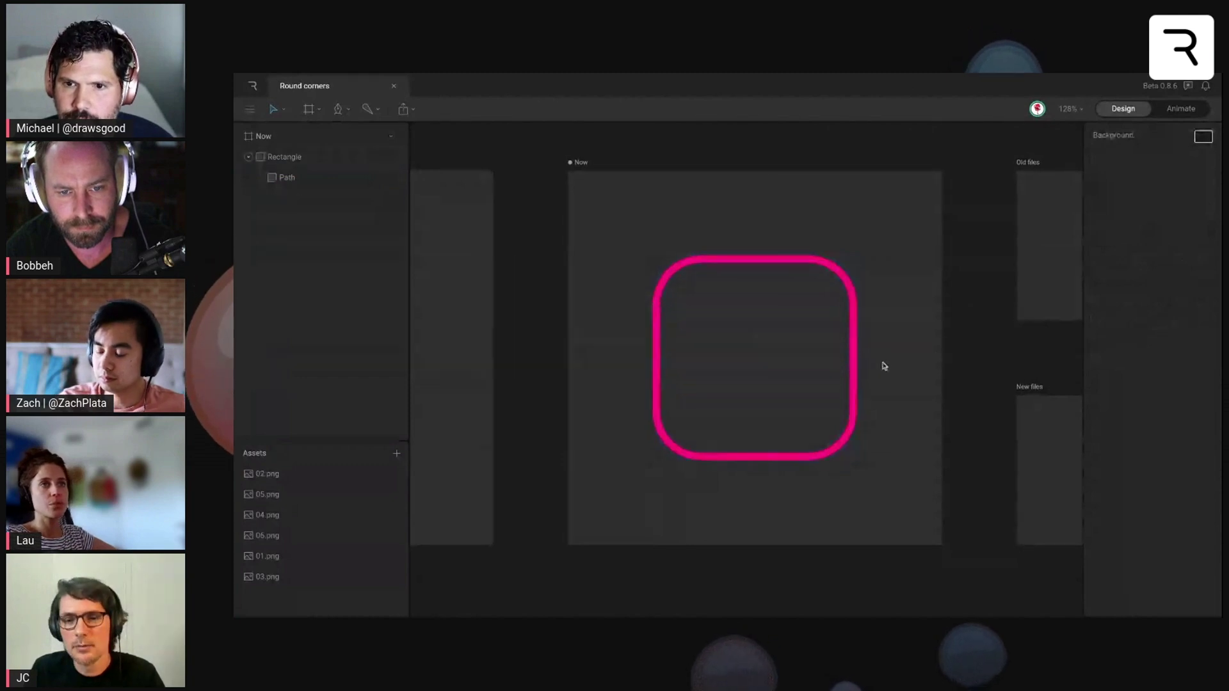
Examine the rounded shapes on the Old files and New files artboards to compare how their corners are rendered
scroll(883, 366, down, 2)
drag(882, 365, 605, 342)
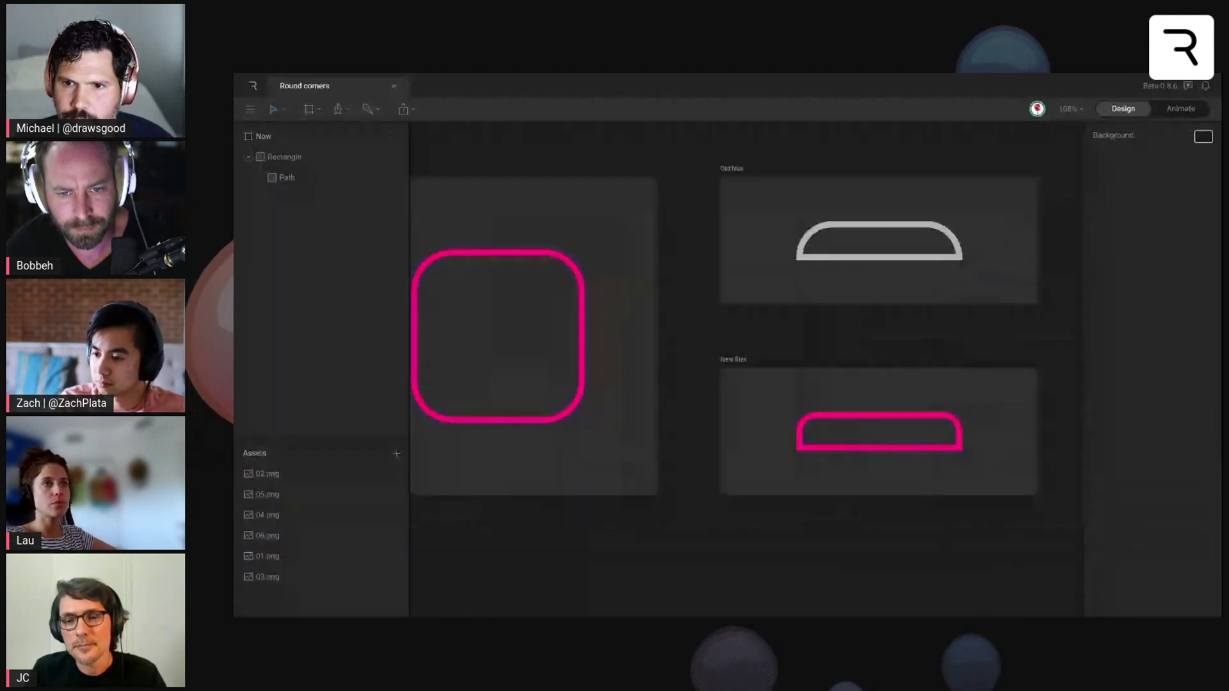
scroll(832, 358, right, 2)
scroll(832, 359, up, 3)
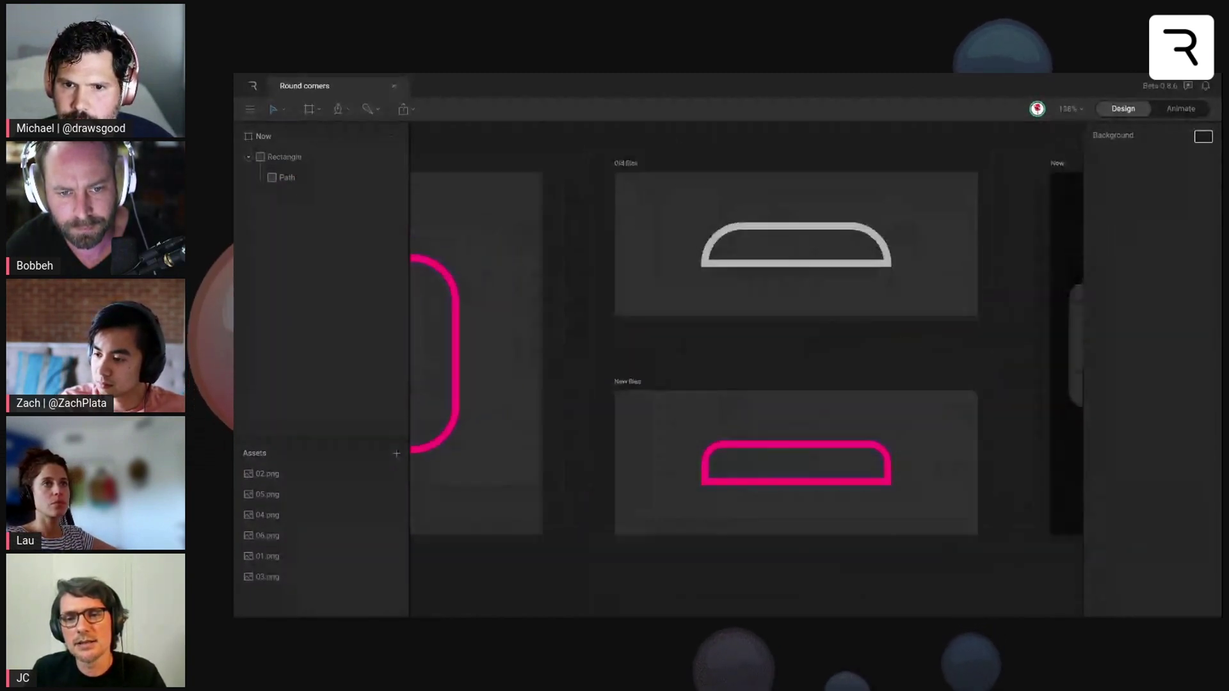
scroll(883, 355, up, 3)
scroll(880, 378, down, 3)
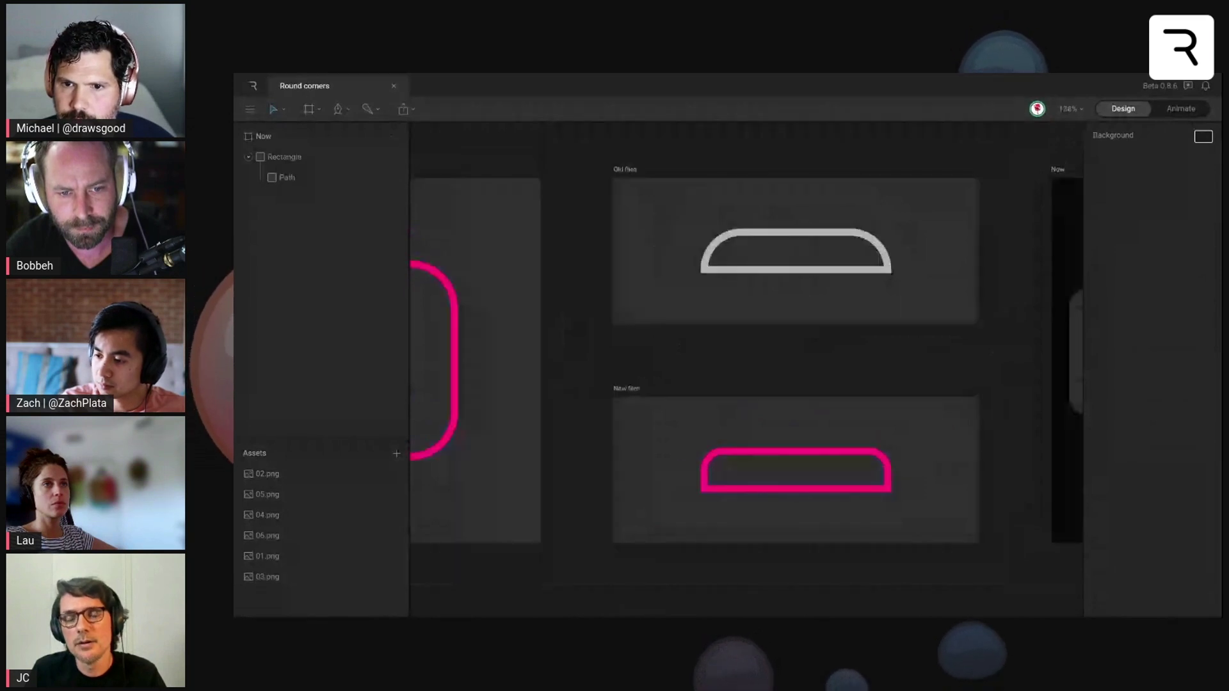
scroll(746, 368, right, 3)
scroll(746, 368, up, 1)
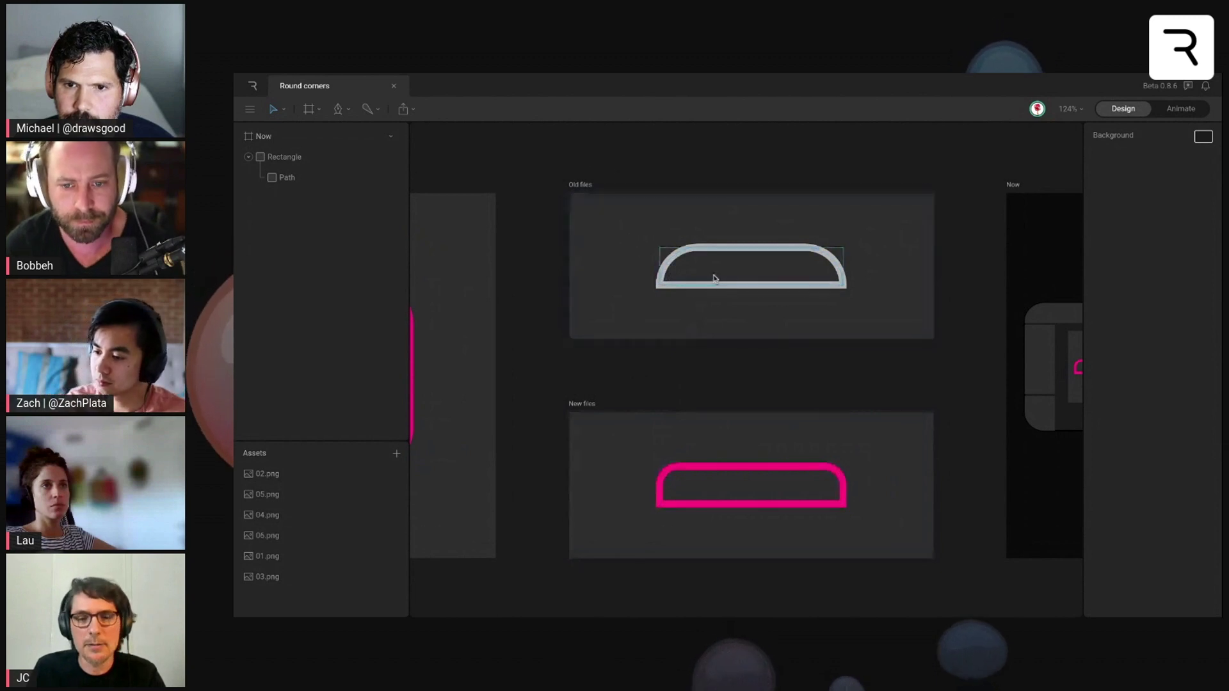
scroll(715, 278, up, 1)
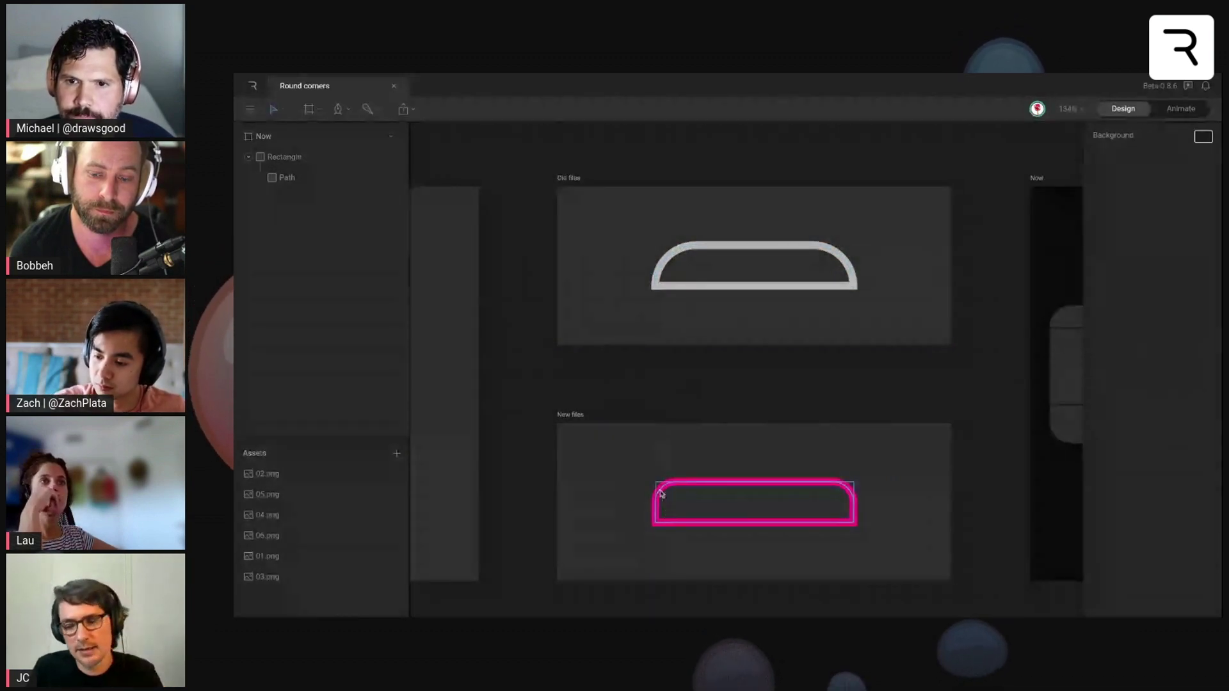
Open the pink shape's path on the New files artboard for vertex editing and select its lower-right vertex
click(704, 501)
double_click(829, 521)
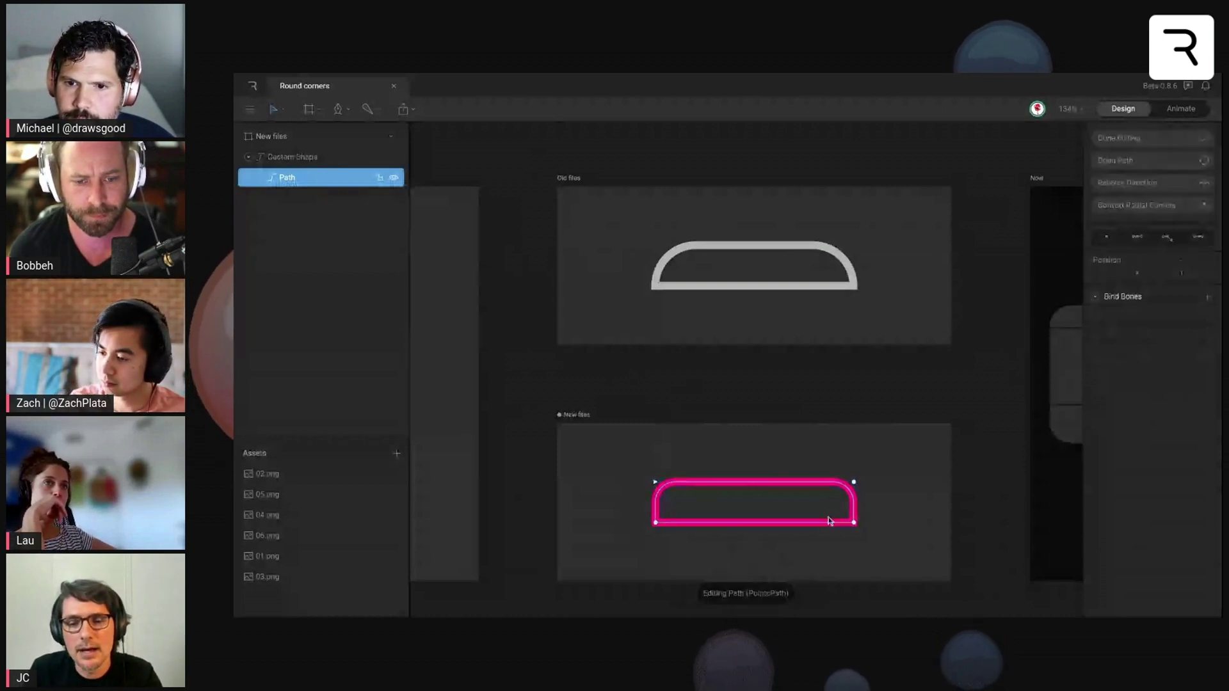
click(853, 523)
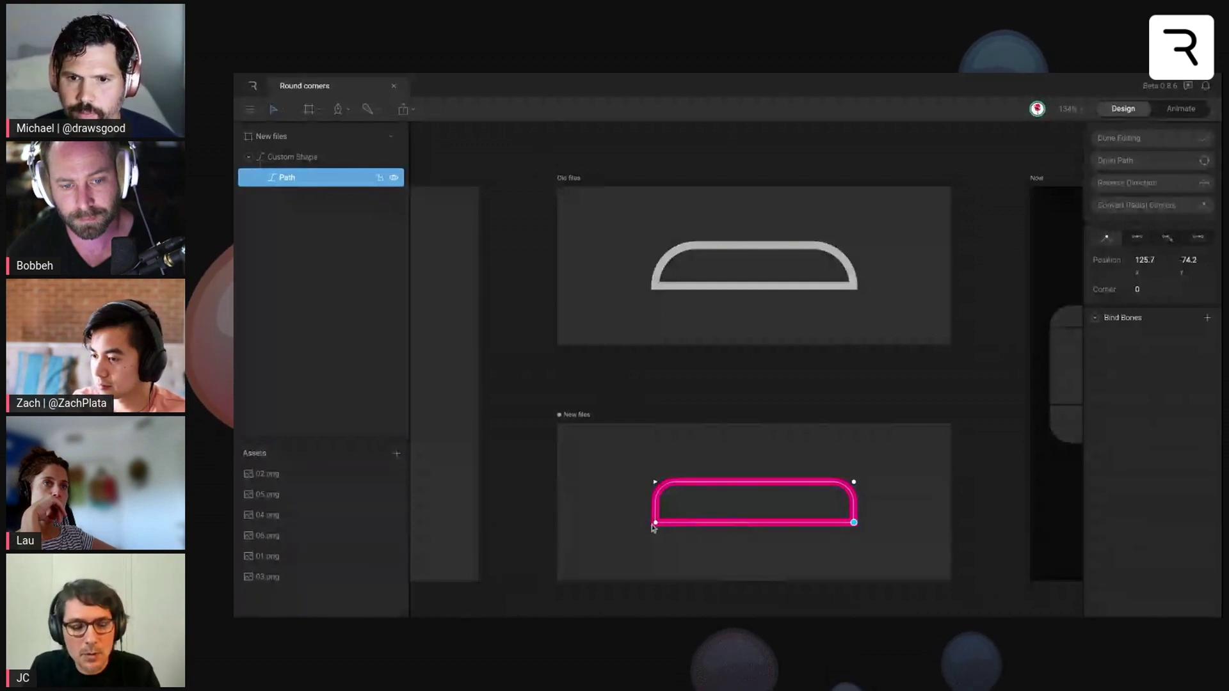
Try moving the lower-right vertex straight down to about Y -38.8, and undo the move
key(Down)
key(Down)
key(Down)
key(Down)
key(Down)
key(Down)
key(Down)
key(Down)
key(Down)
key(Down)
key(Down)
key(Down)
key(Down)
key(Down)
key(Down)
key(Down)
key(Down)
key(Down)
key(Down)
key(Down)
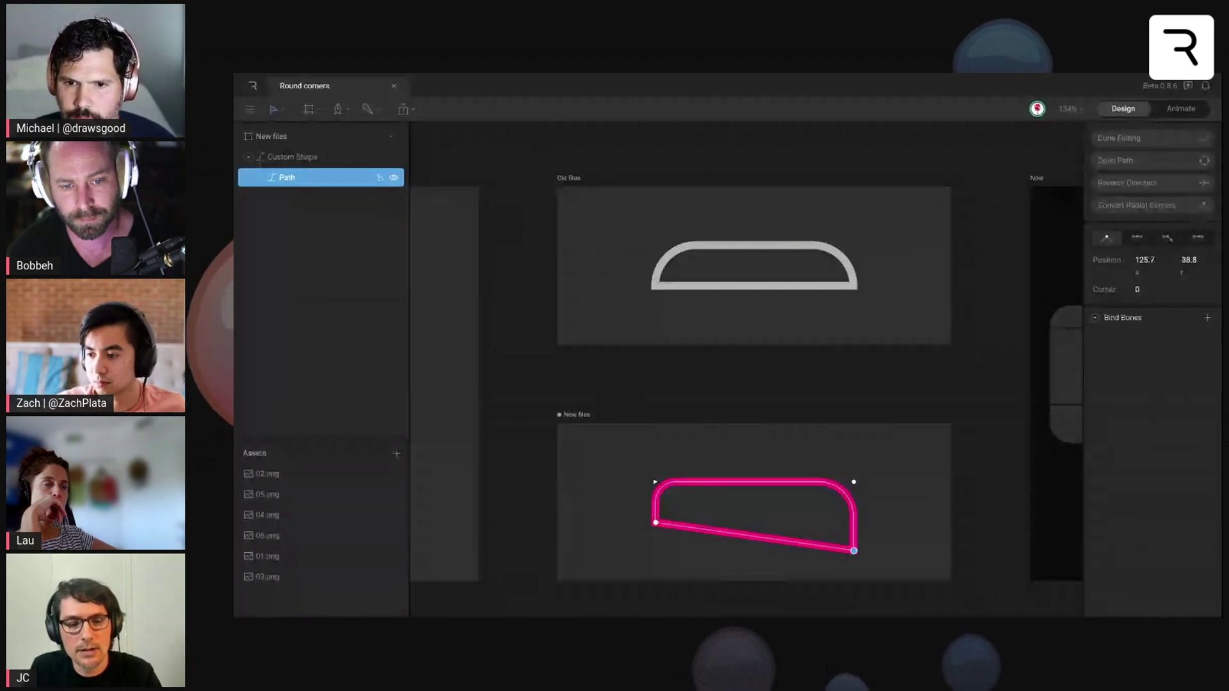
key(ctrl+z)
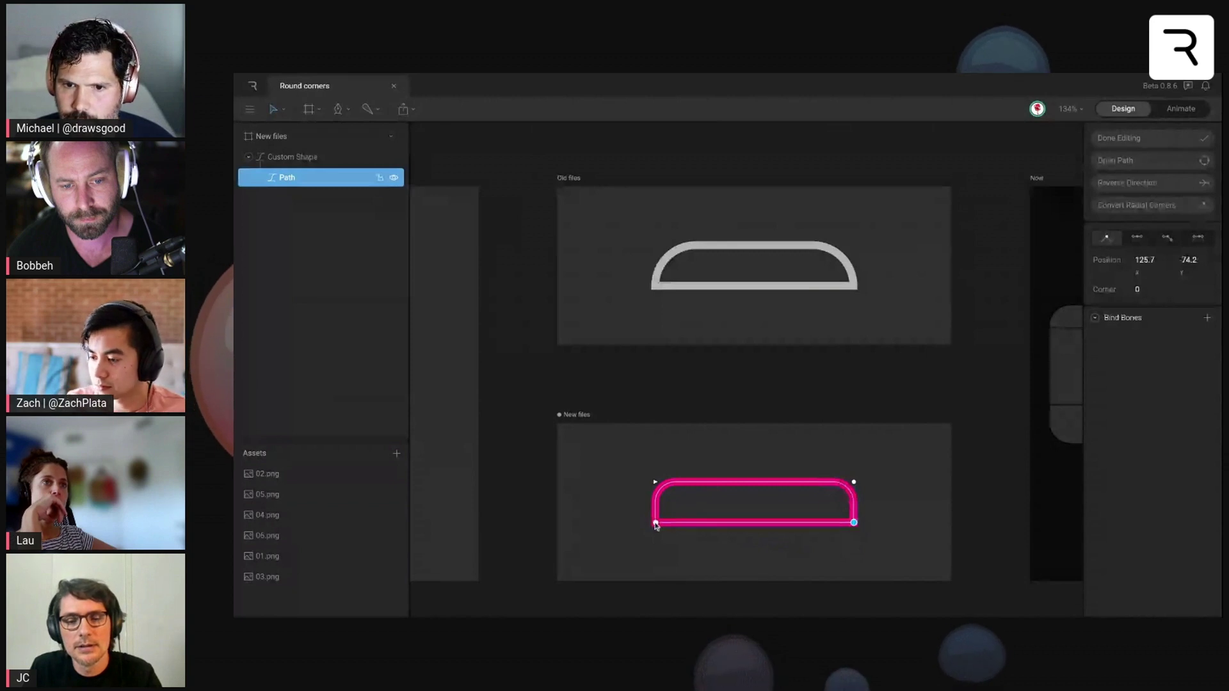
Add the lower-left vertex to the selection and move both bottom vertices down to about Y 21.3
shift+click(654, 522)
key(ctrl+z)
key(ctrl+z)
key(ctrl+z)
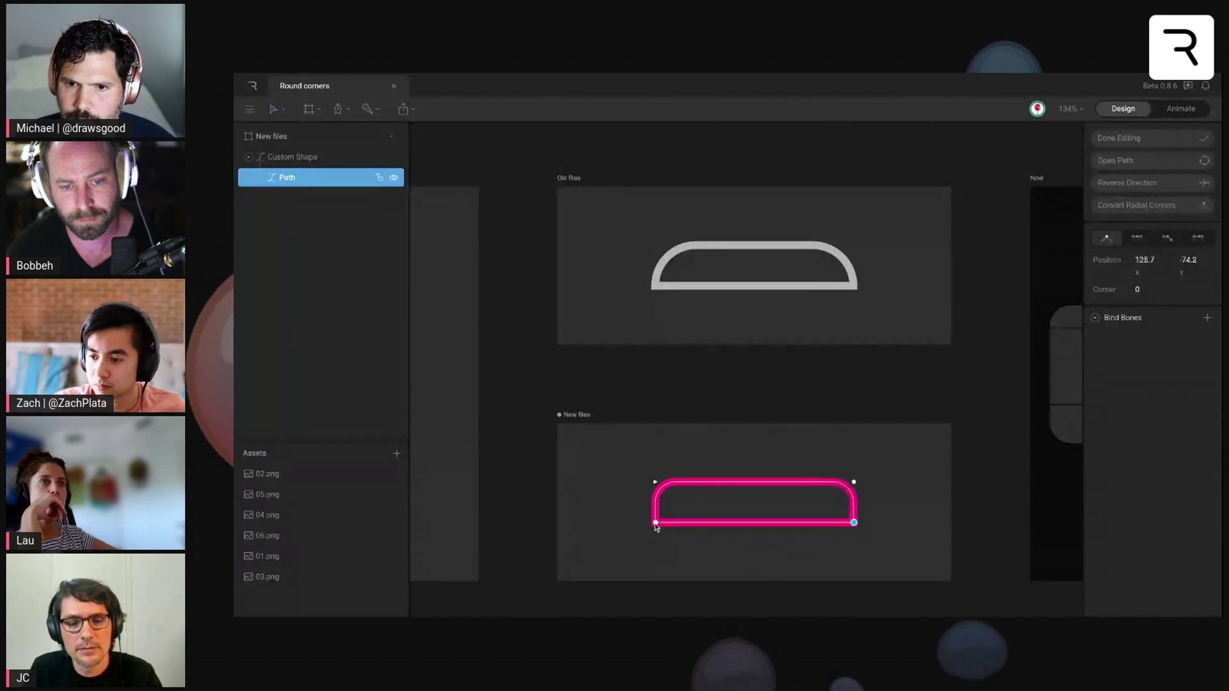
key(ctrl+z)
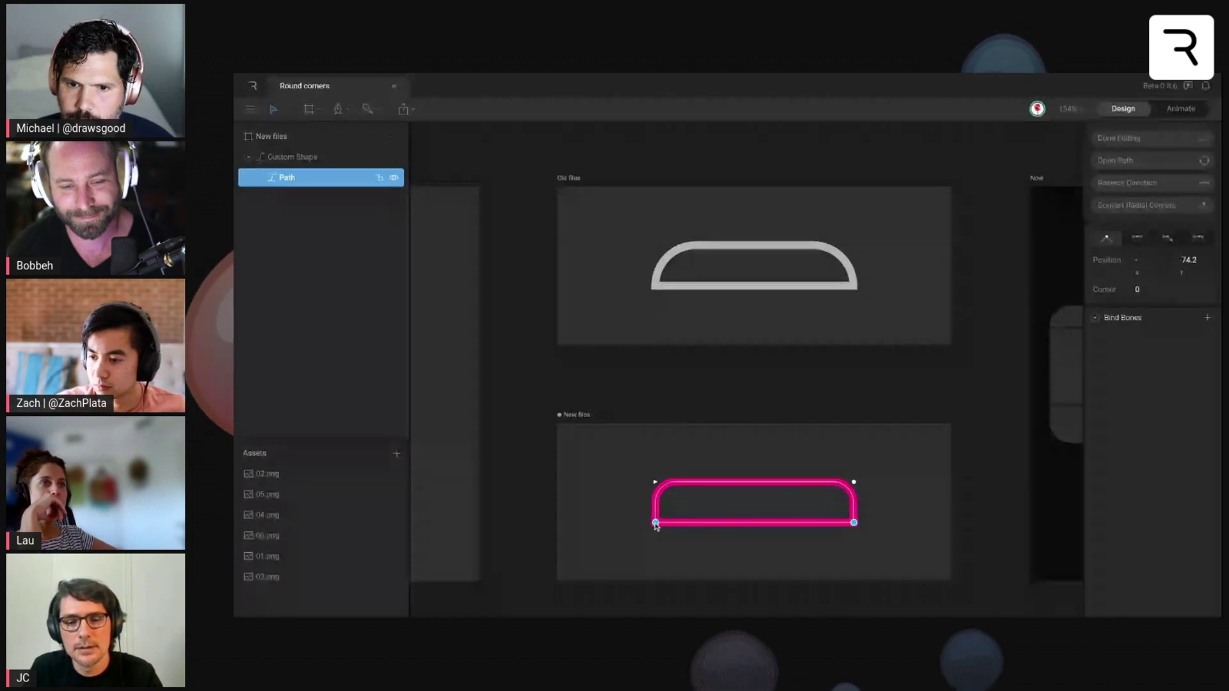
key(ctrl+z)
key(ctrl+z)
mouse_move(655, 578)
mouse_down()
mouse_move(655, 536)
mouse_move(655, 599)
mouse_up()
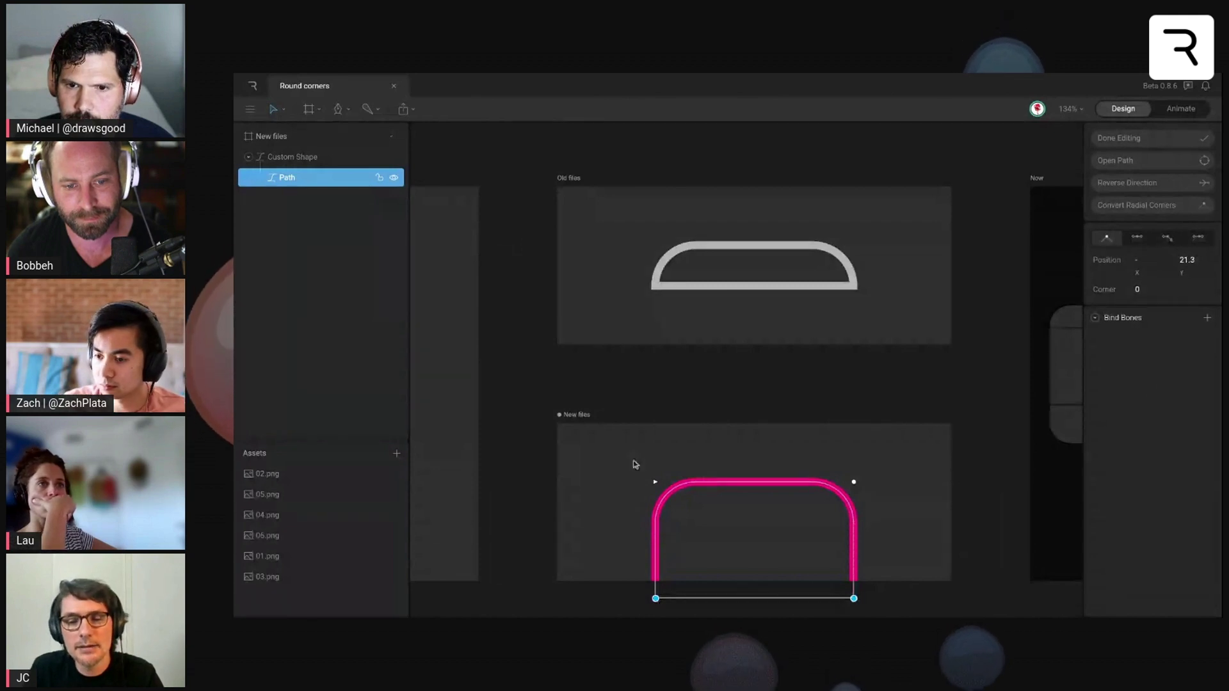
Select both upper rounded vertices of the pink shape and convert their radial corners to Bezier vertices
drag(634, 460, 761, 477)
drag(636, 464, 883, 490)
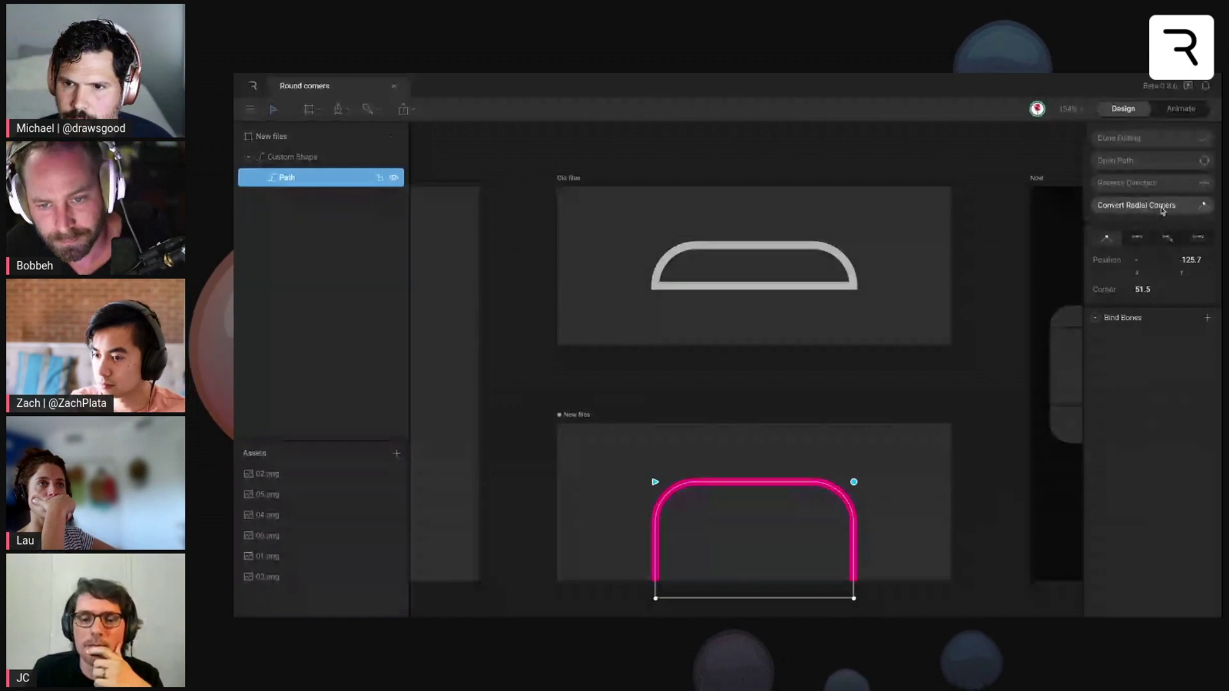
click(1137, 205)
scroll(685, 565, down, 1)
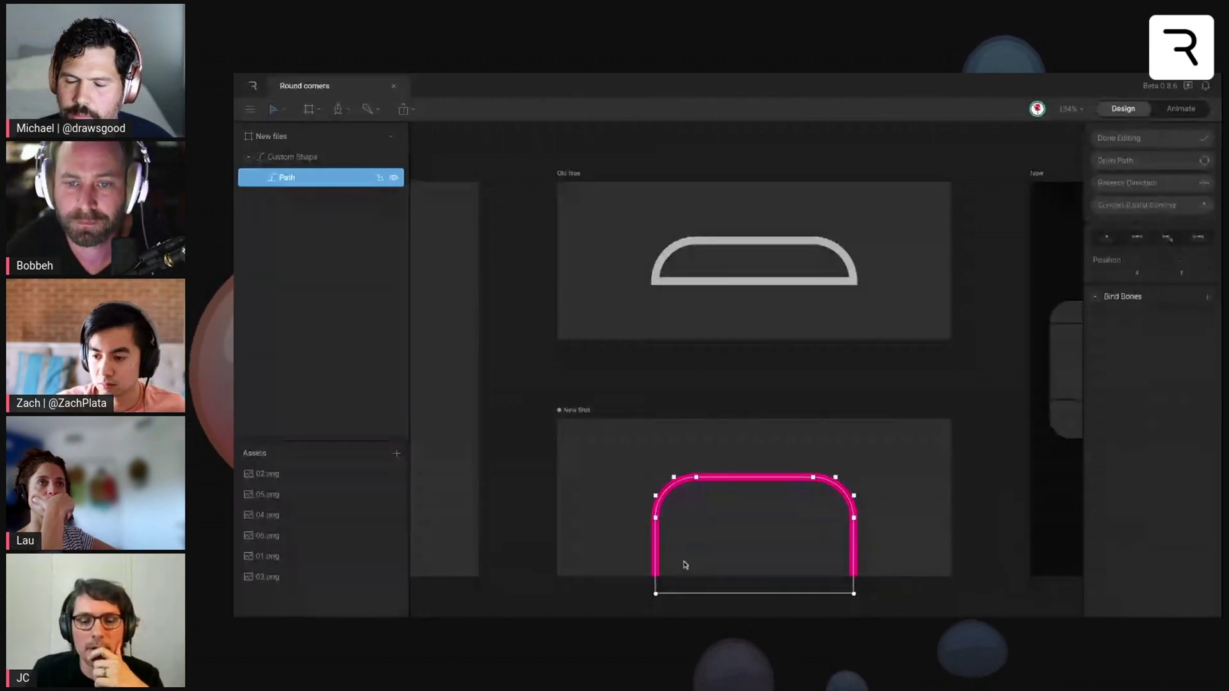
Delete the two bottom vertices of the pink path and leave vertex editing
drag(770, 589, 872, 604)
key(Delete)
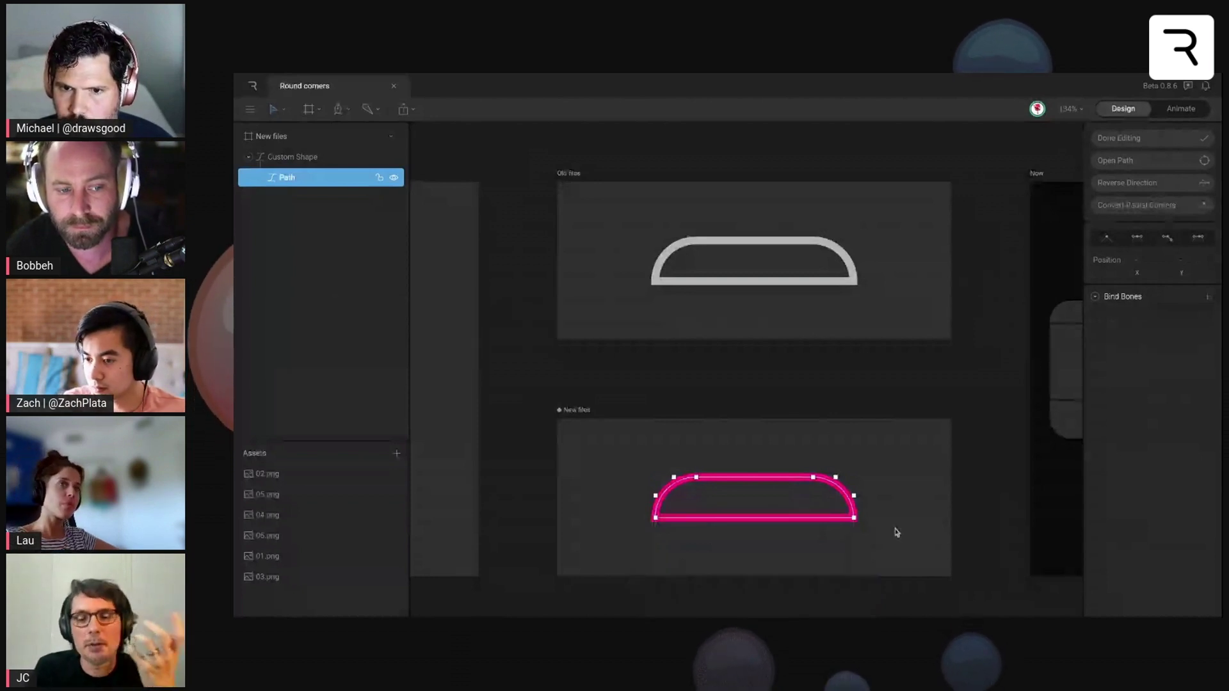
key(Escape)
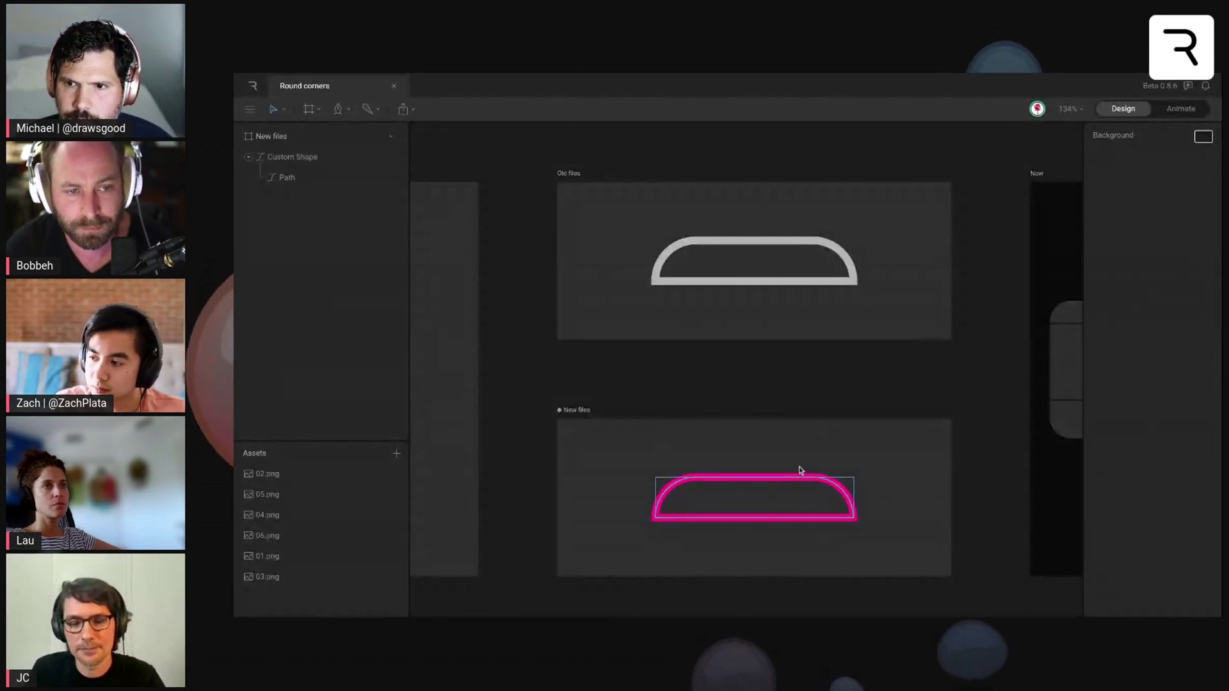
Switch to Animate mode and make the Now artboard with the two dark rounded panels active
scroll(820, 423, right, 5)
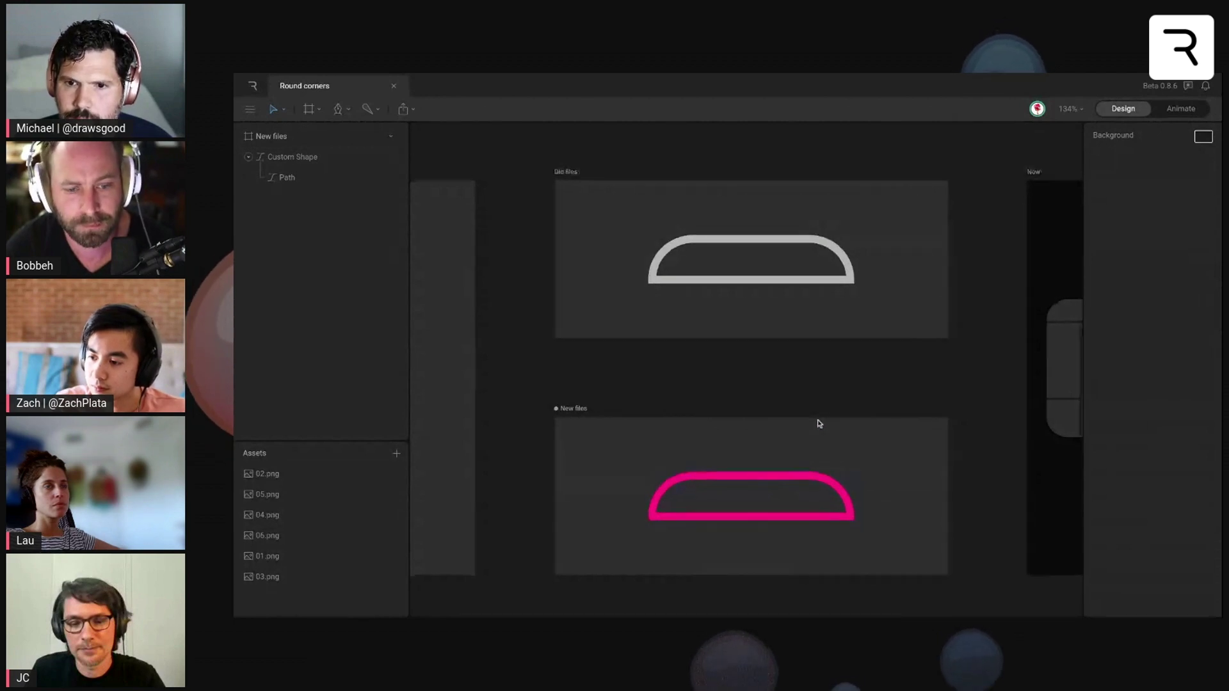
scroll(819, 424, right, 15)
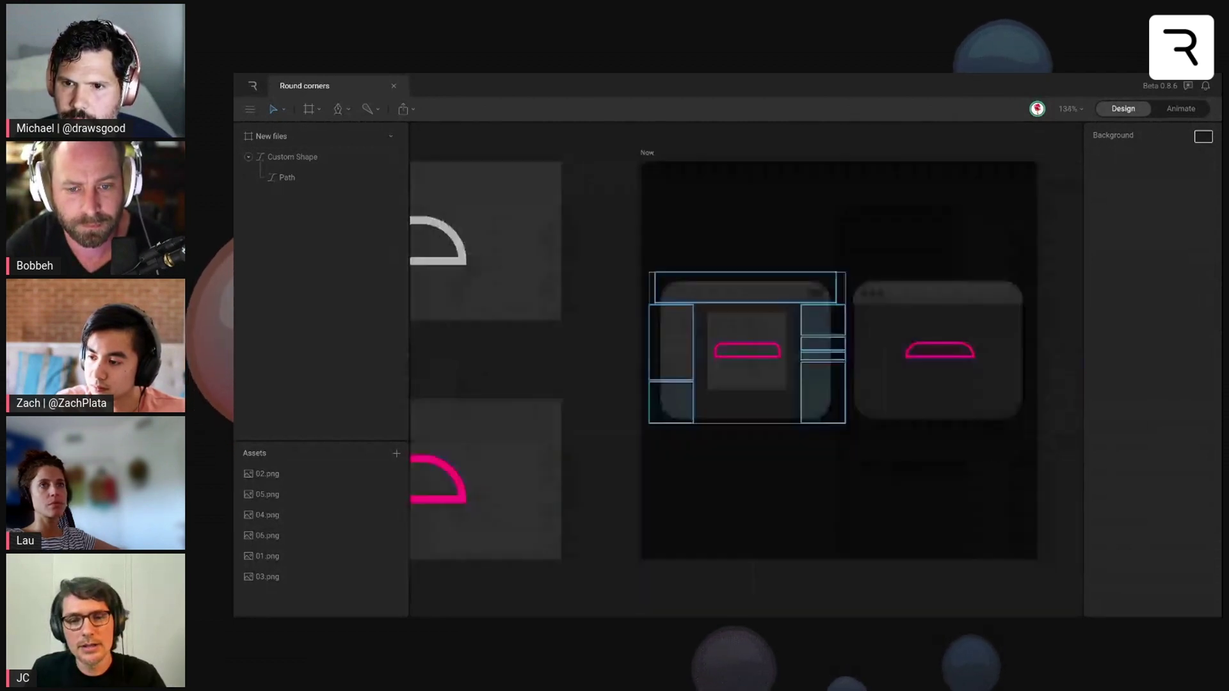
scroll(888, 447, up, 3)
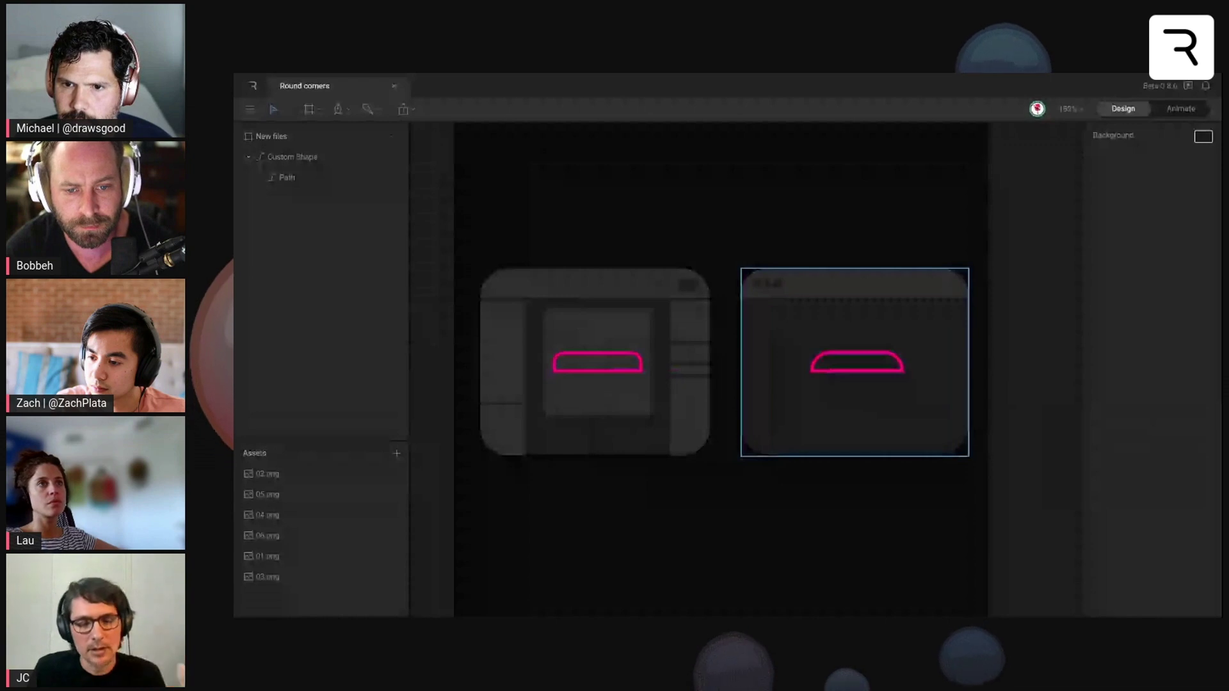
scroll(702, 406, down, 1)
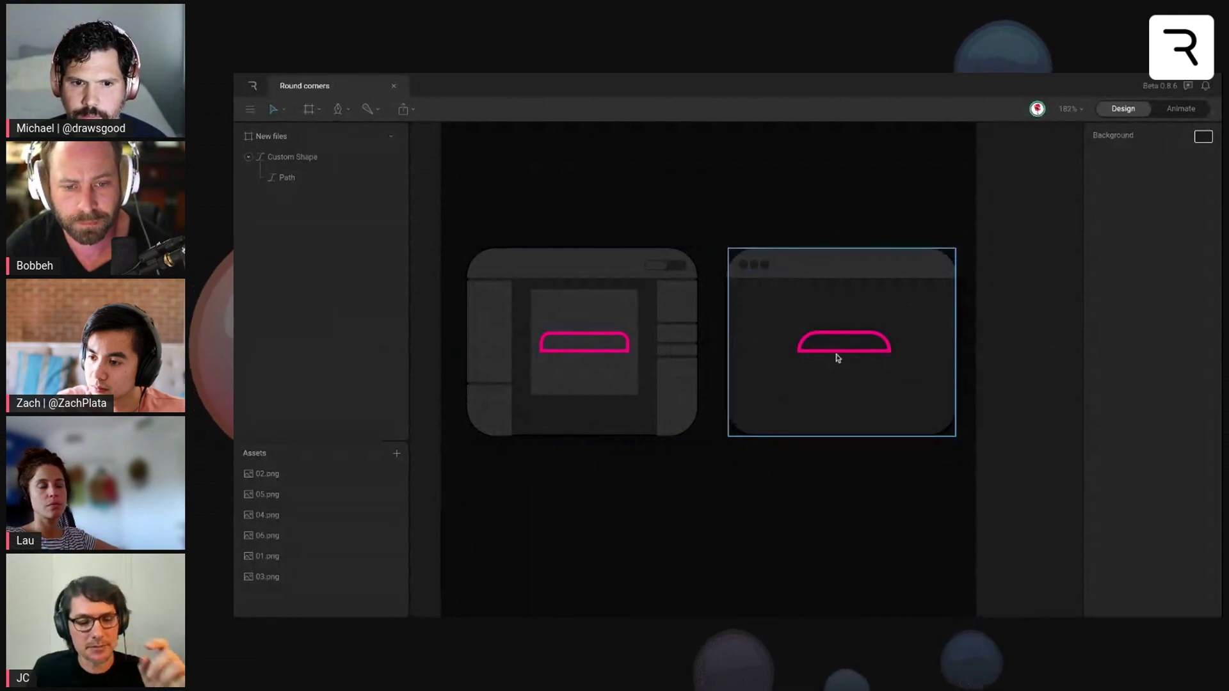
key(Tab)
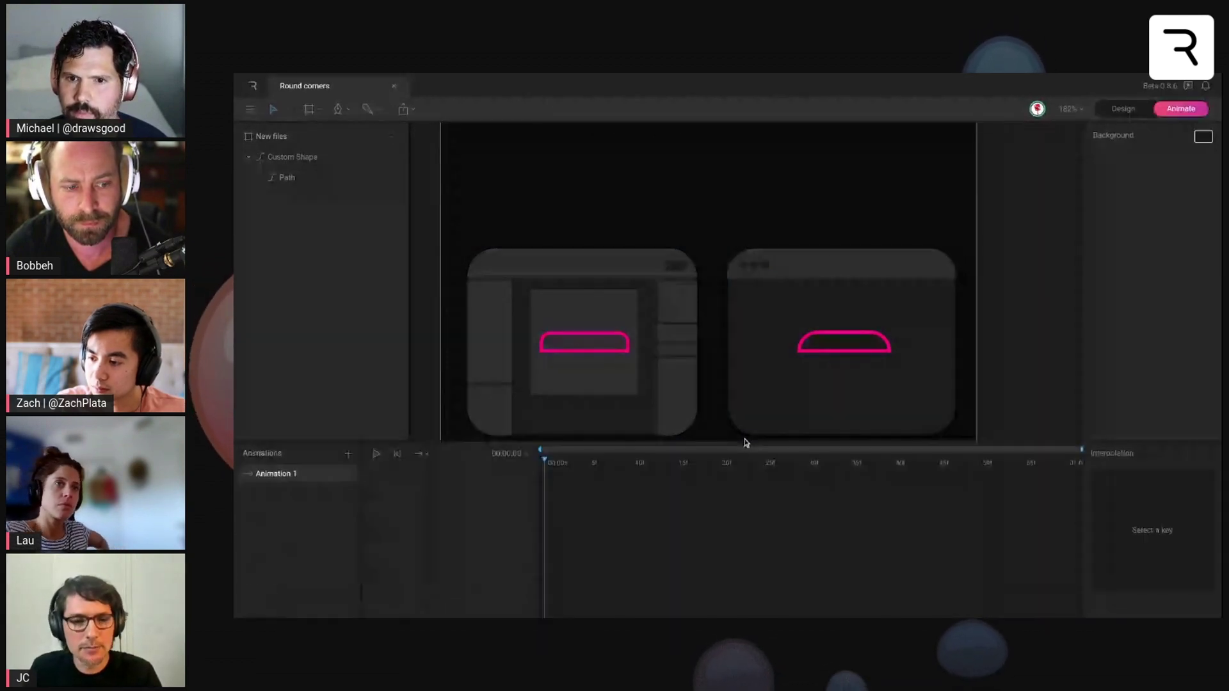
click(718, 353)
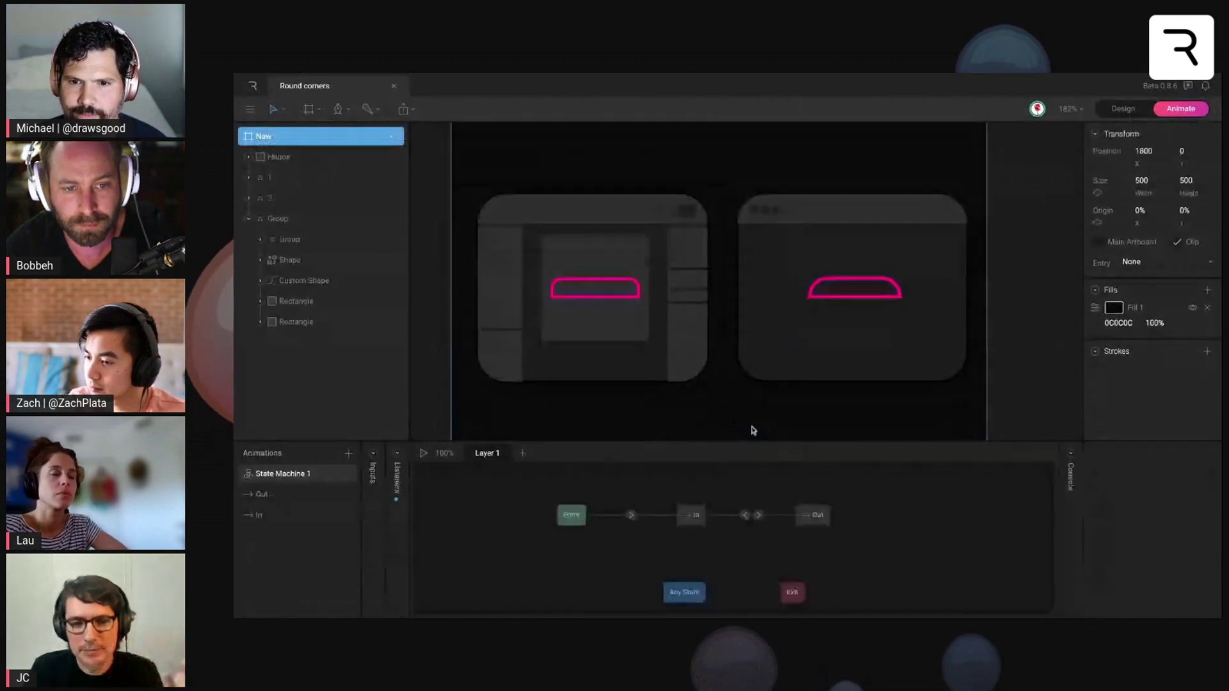
Inspect the panel group and the Hitbox rectangle on the Now artboard to compare their pink rounded shapes
click(621, 299)
click(831, 316)
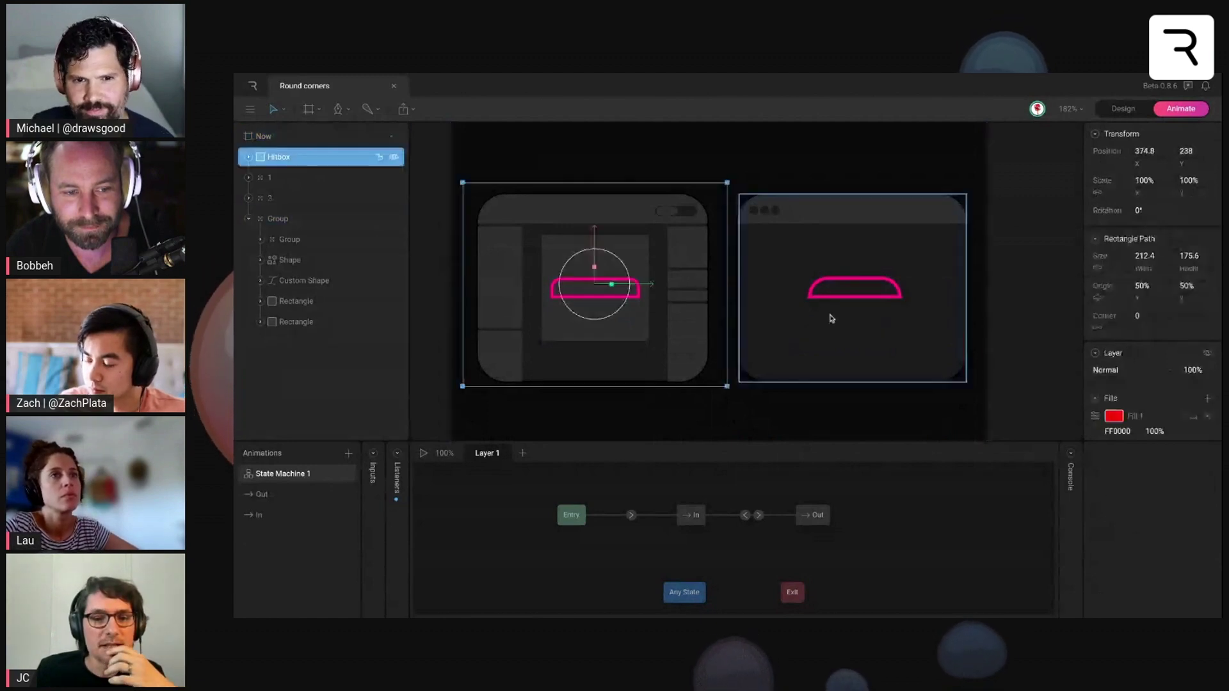
click(602, 291)
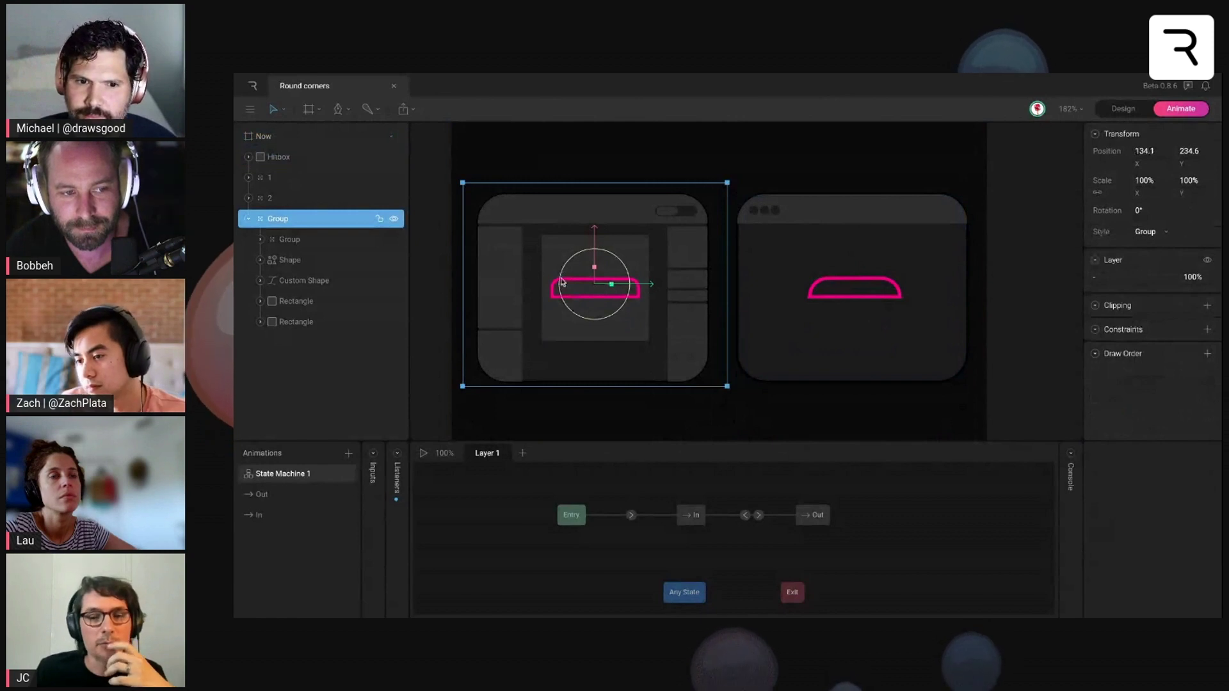
click(854, 291)
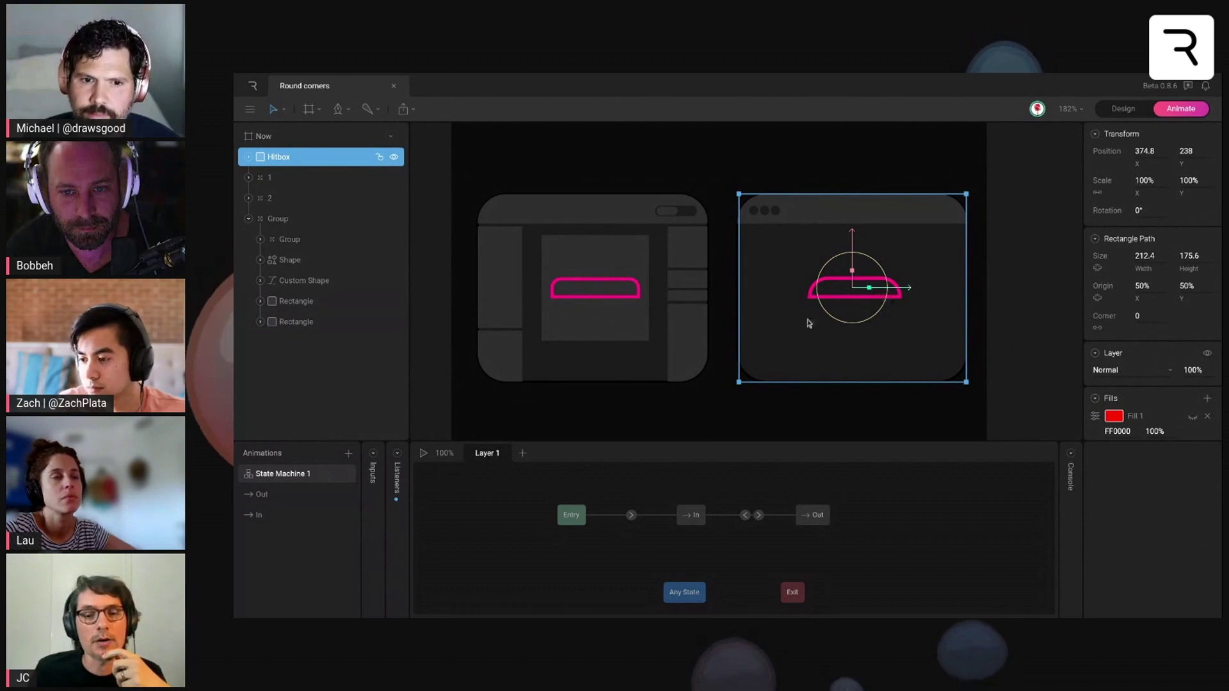
click(661, 335)
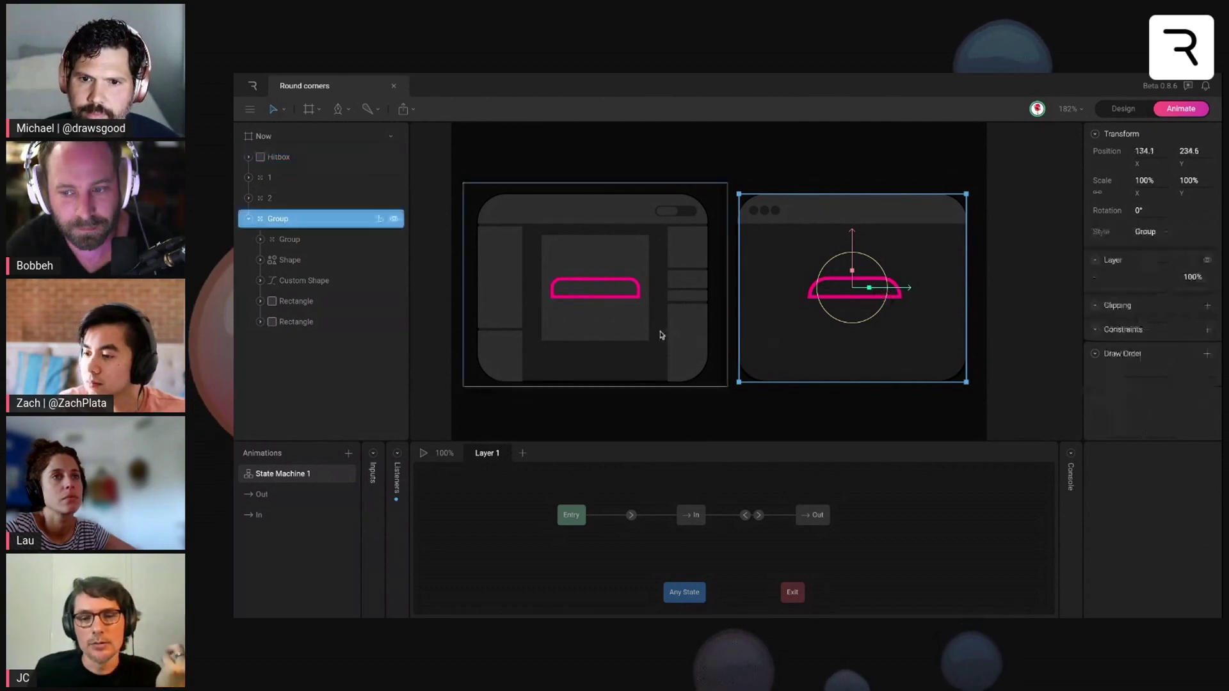
Deselect everything, play State Machine 1 to preview the pink corner animation, and return to Design mode
click(720, 416)
key(space)
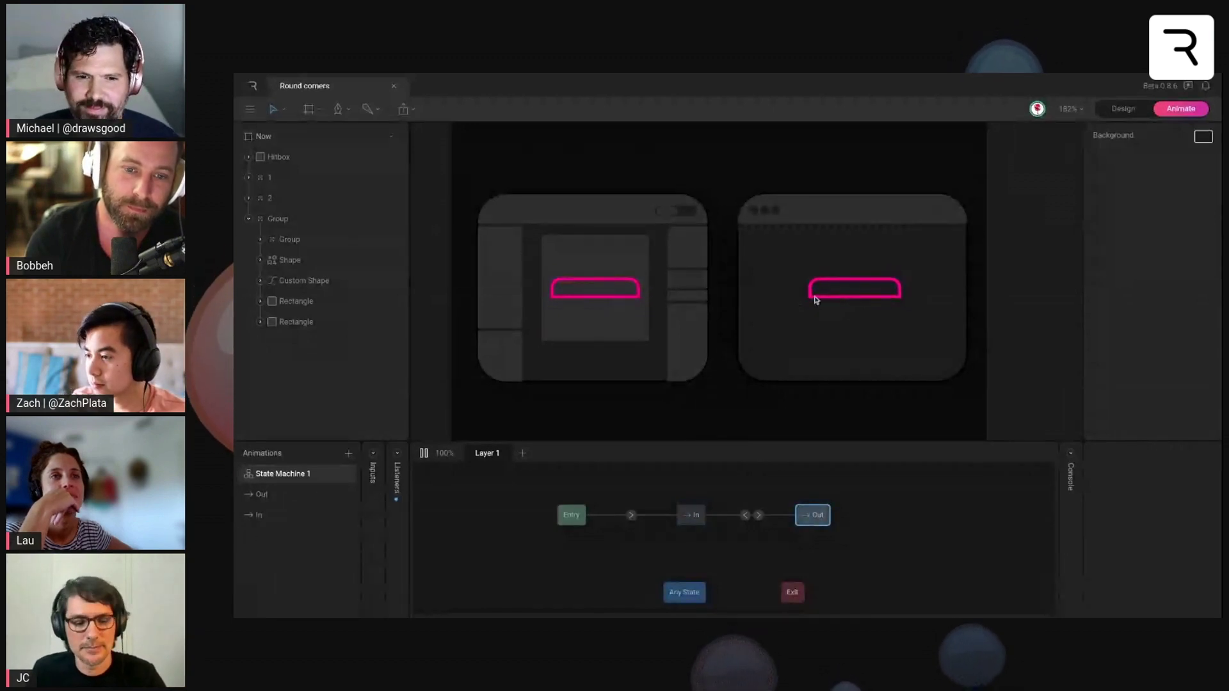
key(Tab)
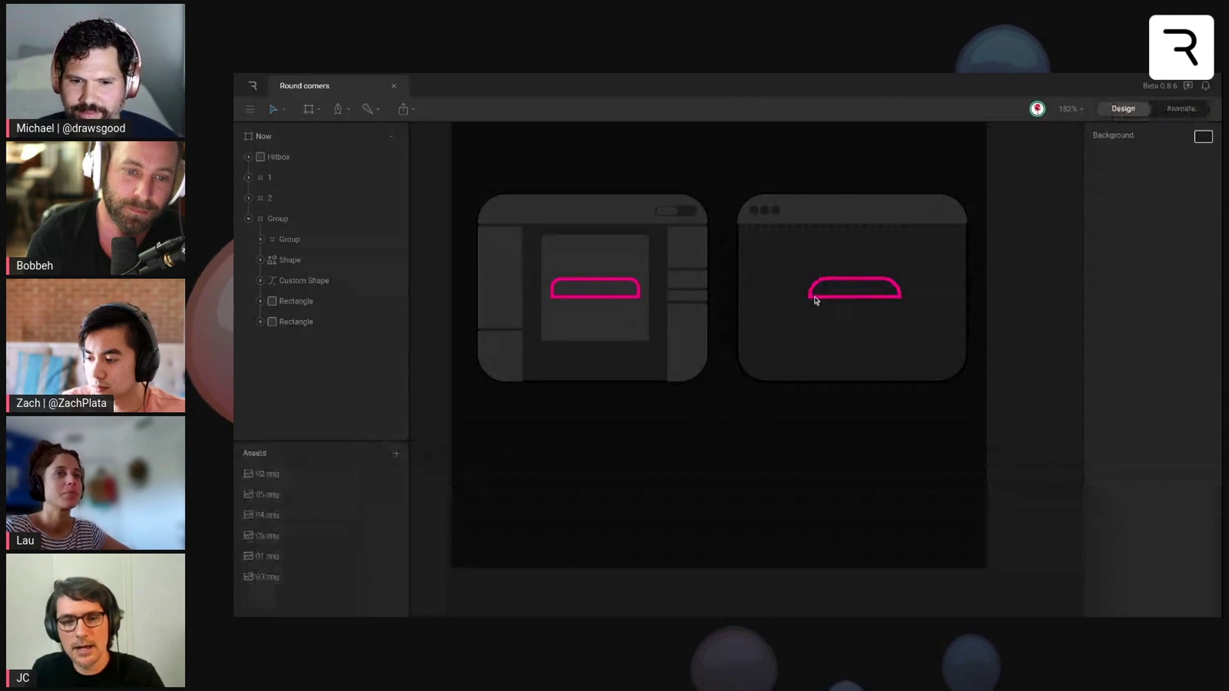
Examine the bone-rigged pink shapes on the Control curves artboards
scroll(816, 300, down, 3)
drag(816, 300, 492, 321)
scroll(745, 320, right, 2)
scroll(746, 320, up, 1)
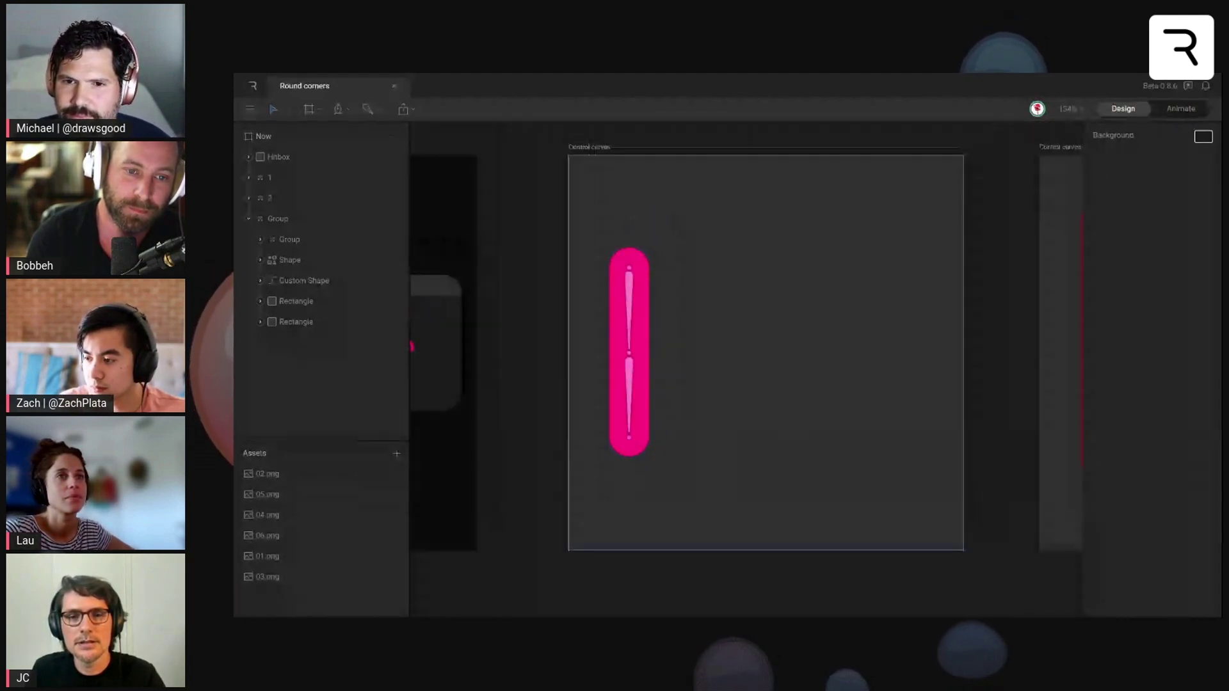
scroll(814, 304, down, 3)
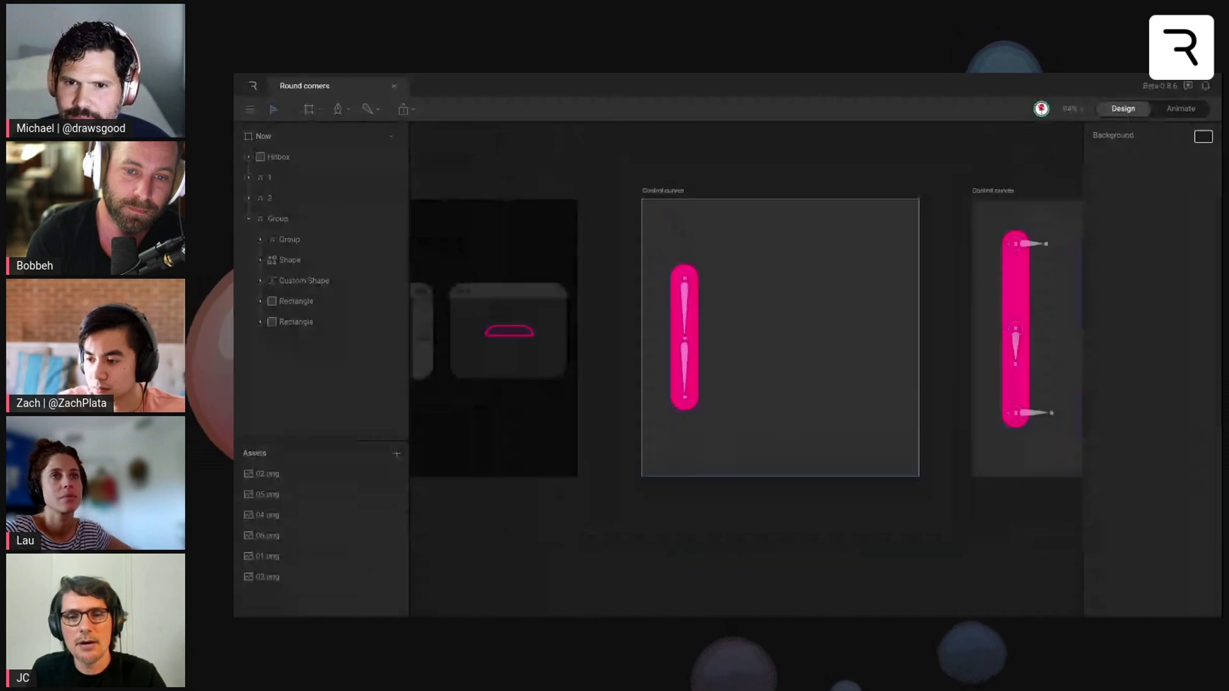
scroll(814, 297, up, 2)
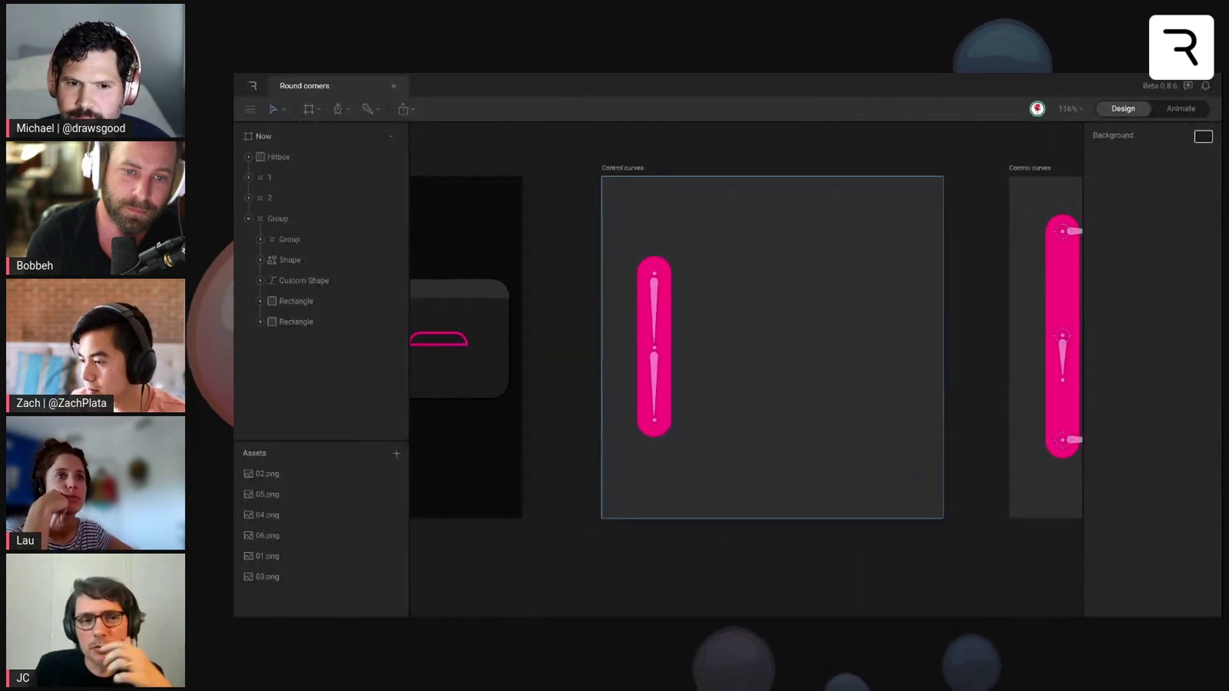
scroll(745, 369, down, 1)
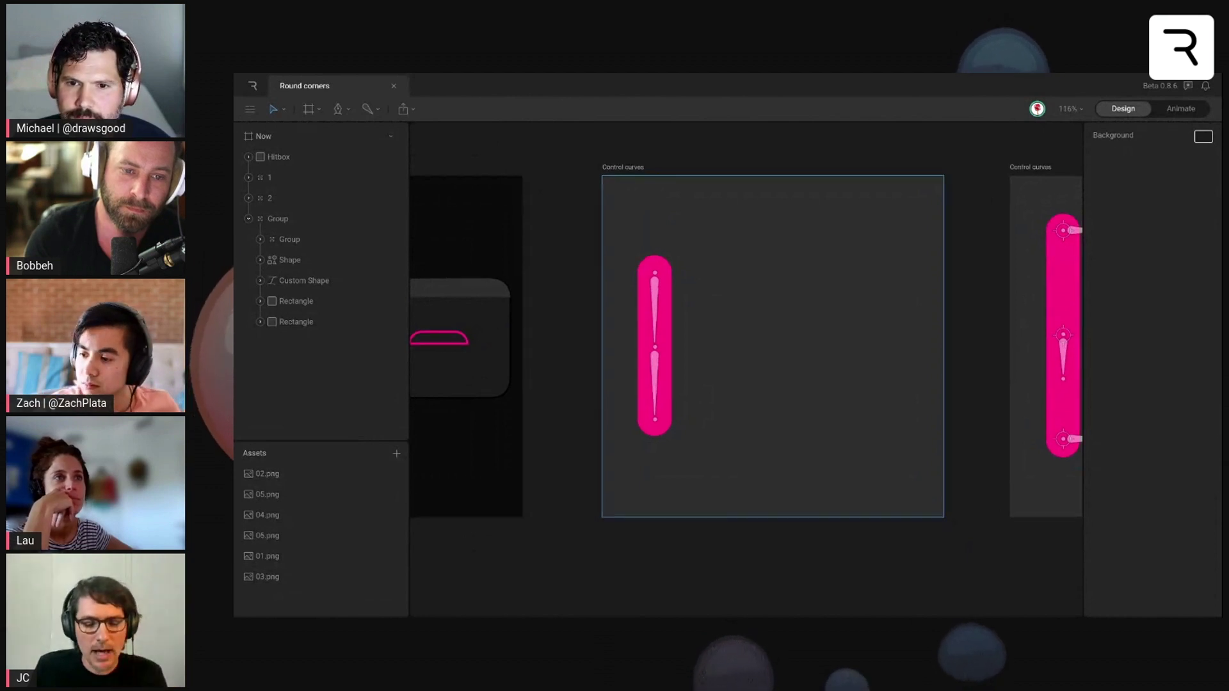
scroll(746, 370, down, 1)
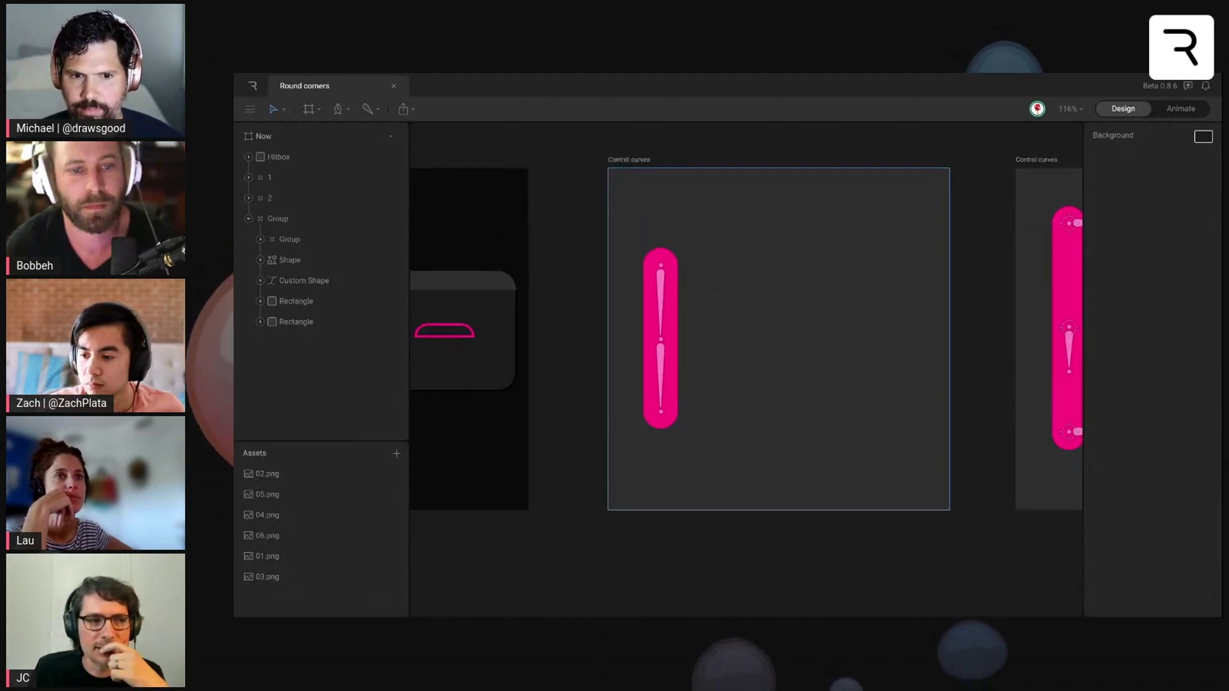
scroll(745, 369, down, 1)
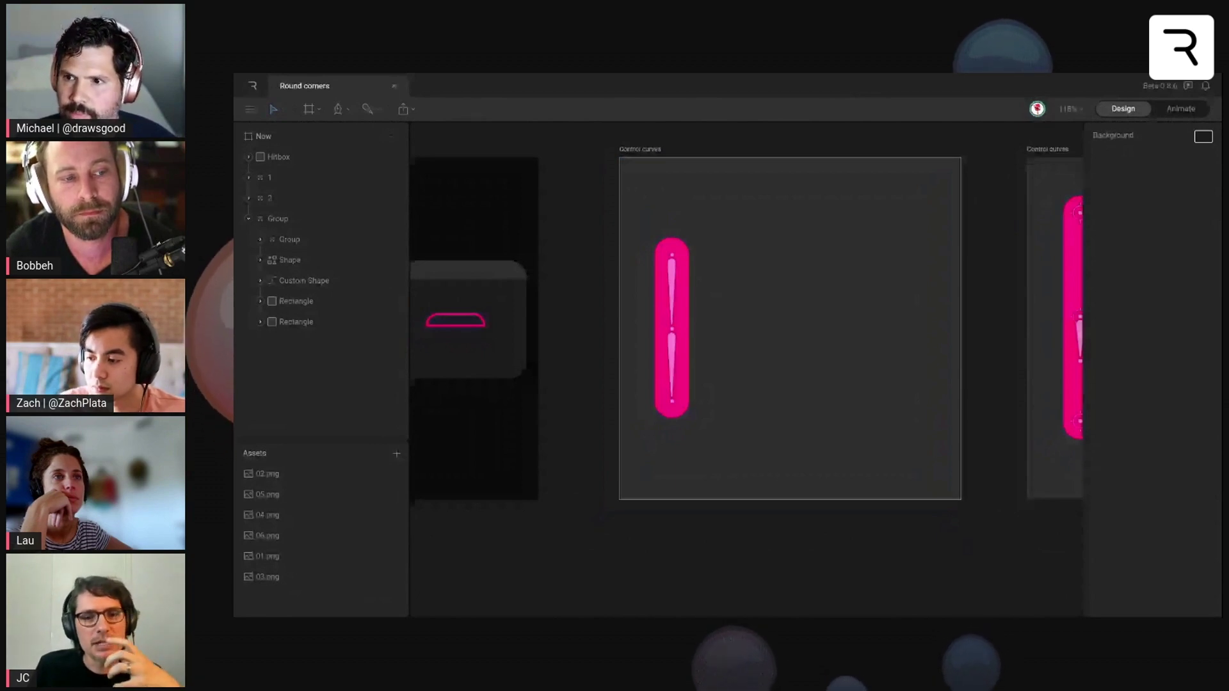
scroll(807, 302, up, 1)
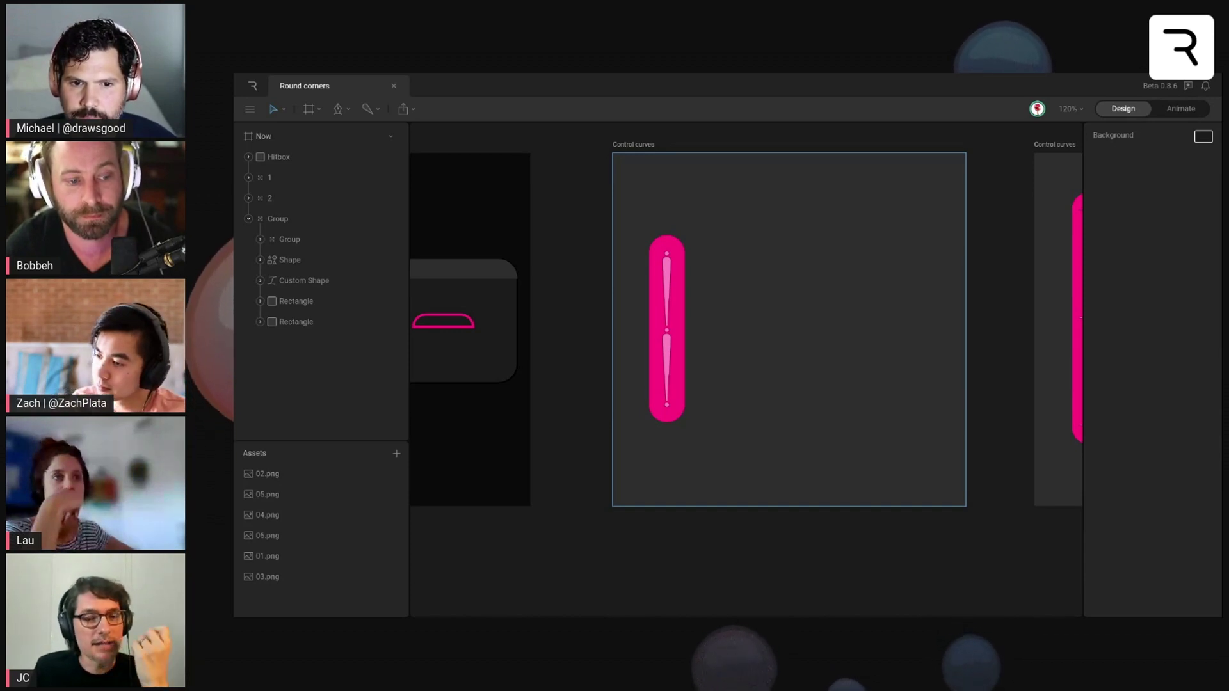
Select Bone 1, the lower bone of the pink shape on the first Control curves artboard, and rotate it to -78°
click(669, 370)
scroll(669, 370, up, 1)
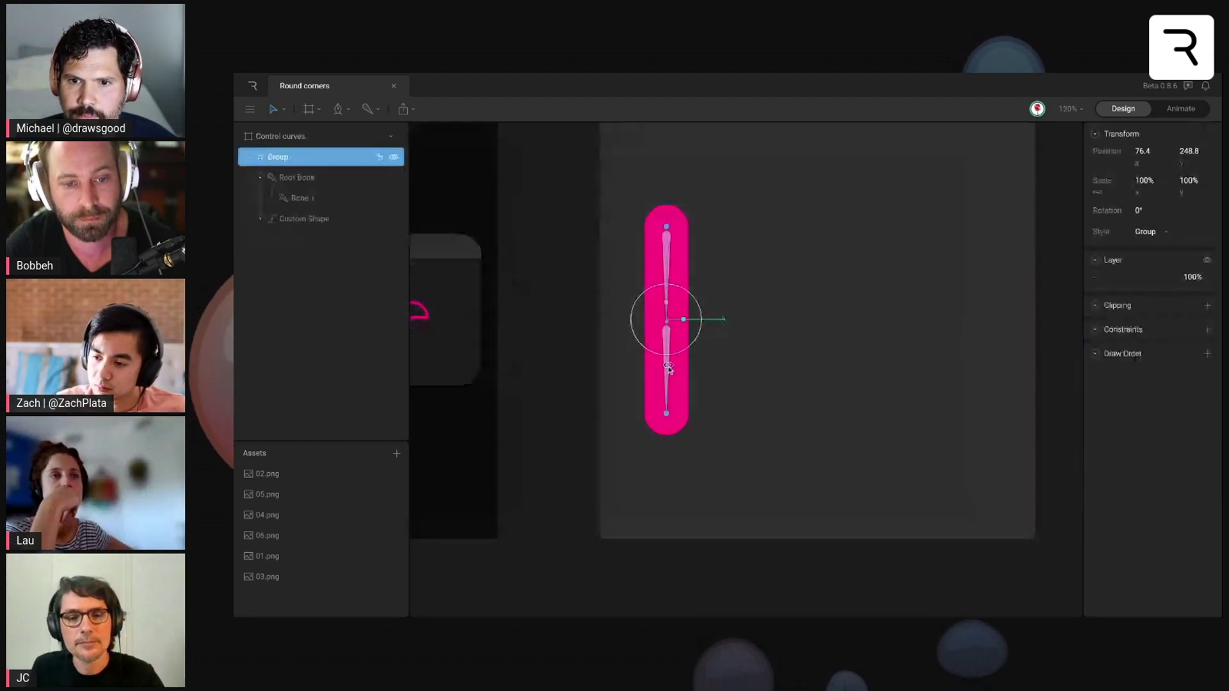
scroll(665, 370, up, 1)
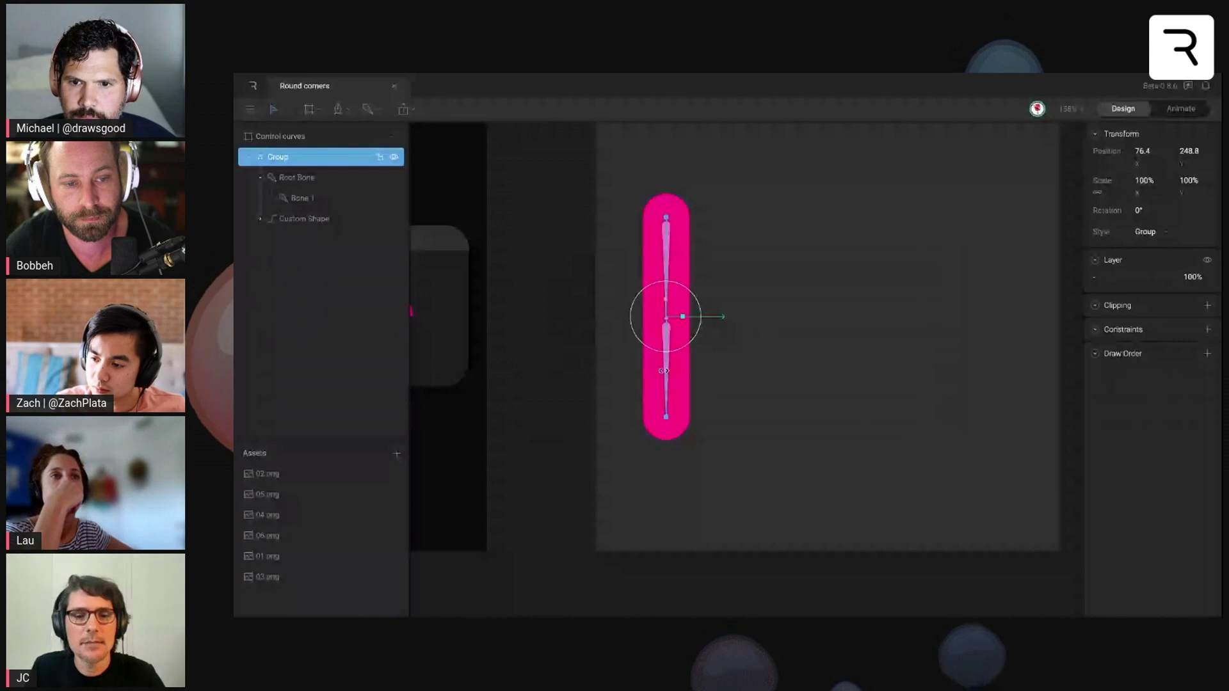
click(766, 392)
click(666, 371)
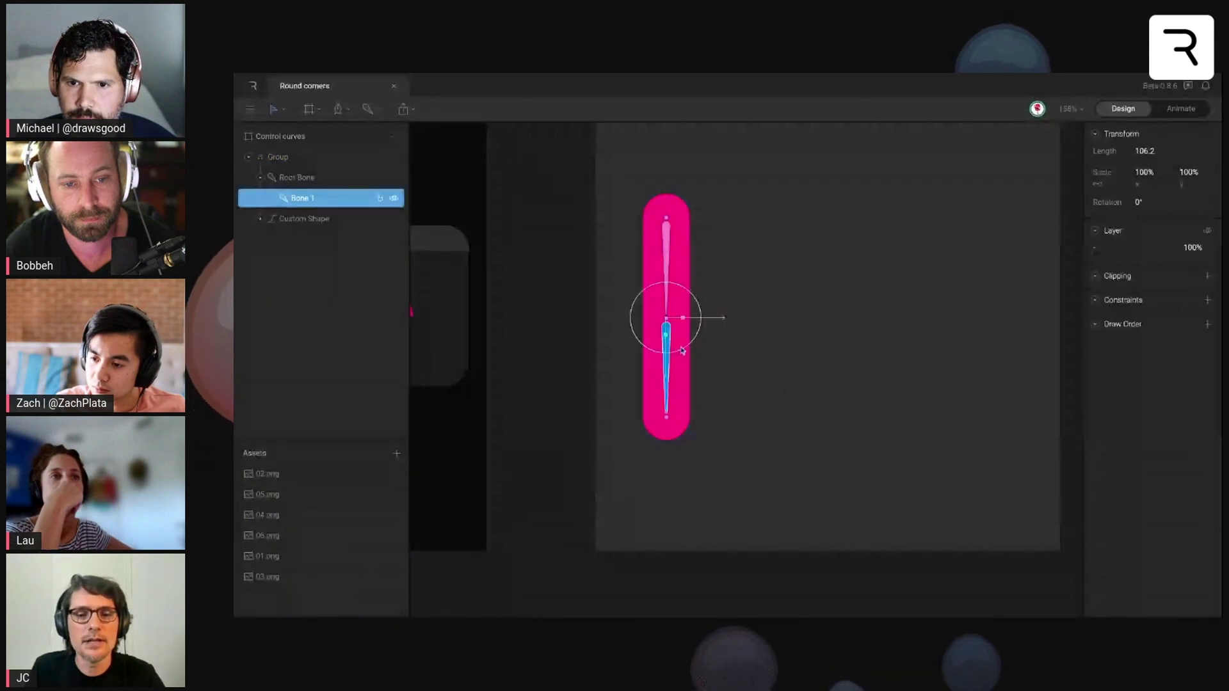
drag(683, 350, 684, 312)
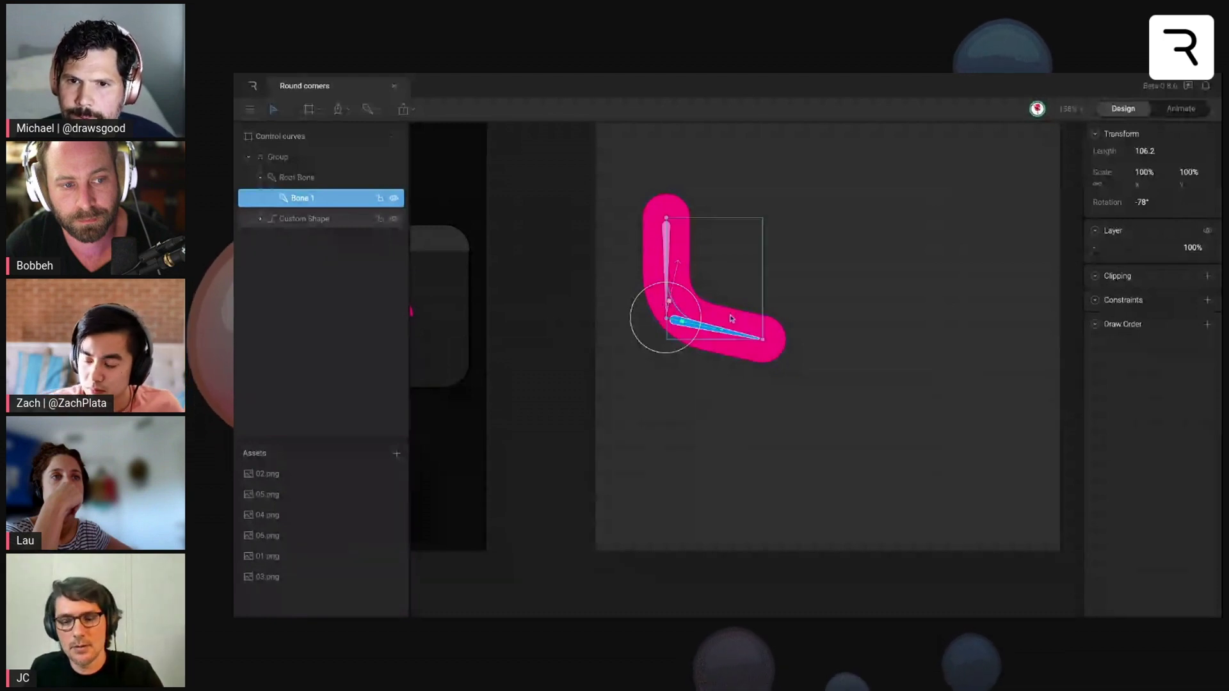
Inspect the corner radius and bone weights of the bent path's middle vertex
double_click(667, 320)
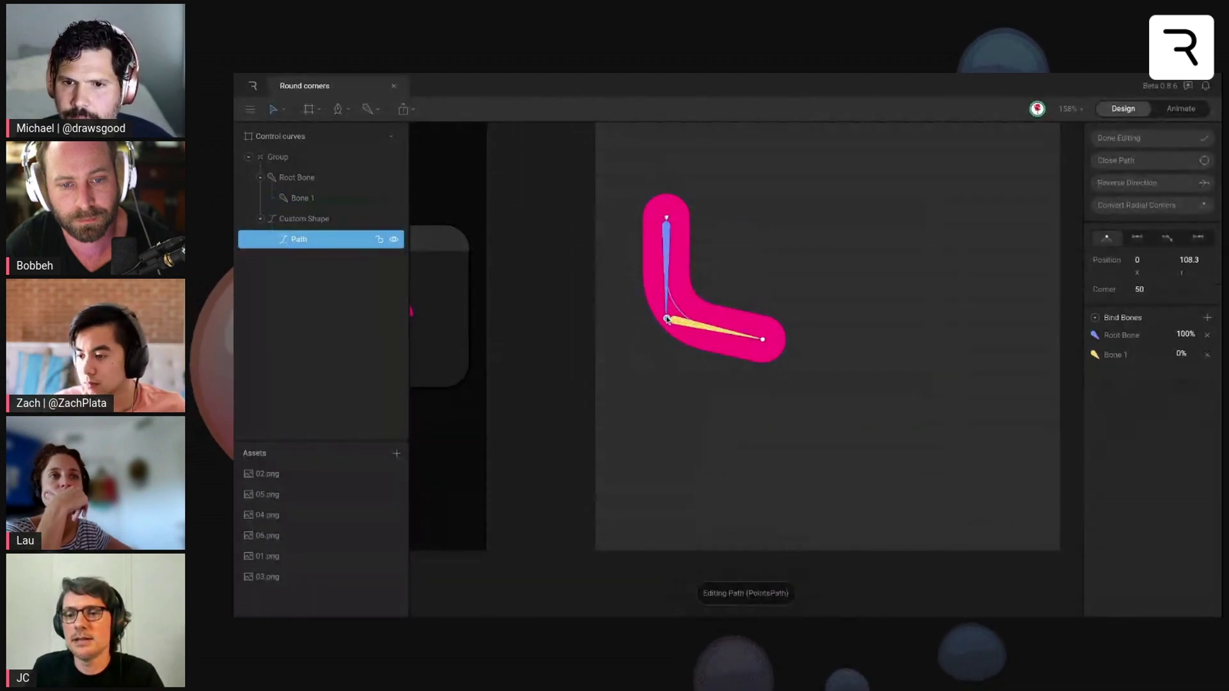
click(667, 318)
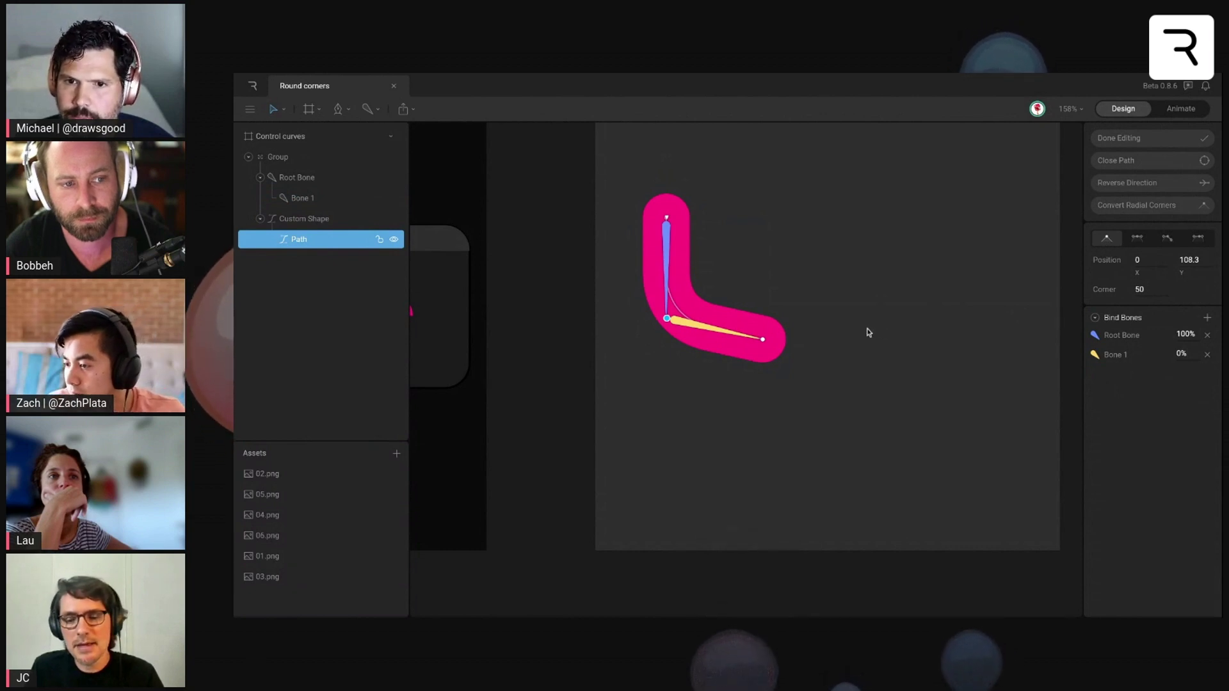
key(Escape)
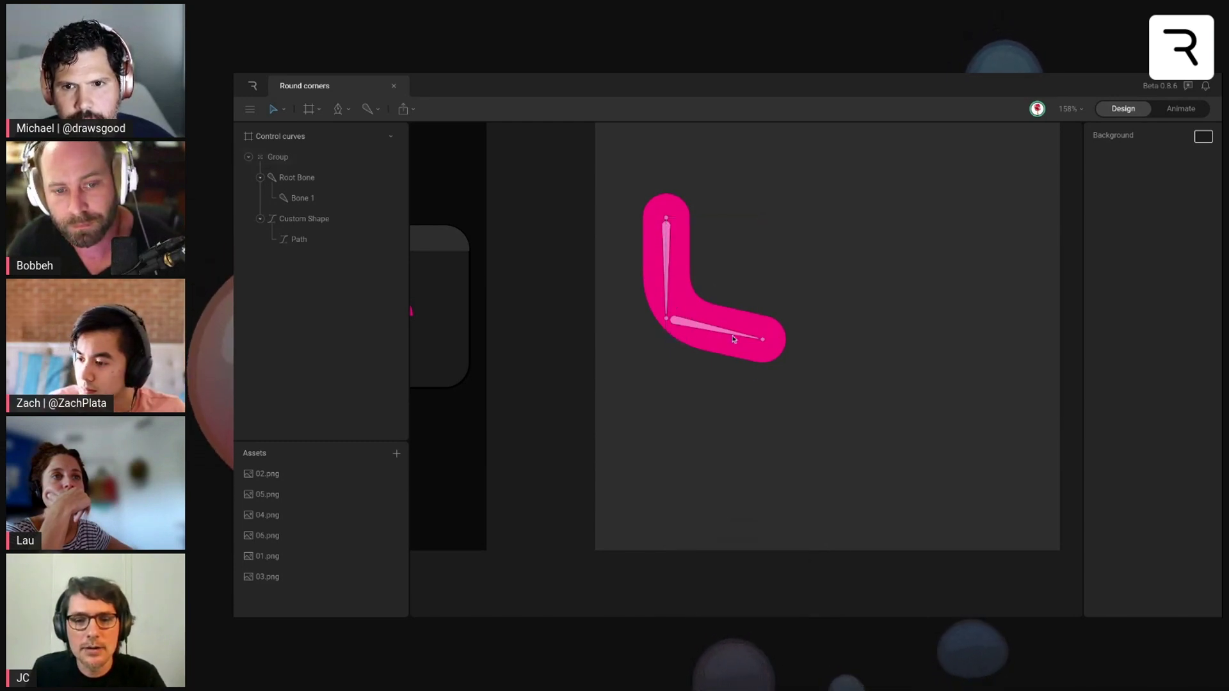
click(665, 224)
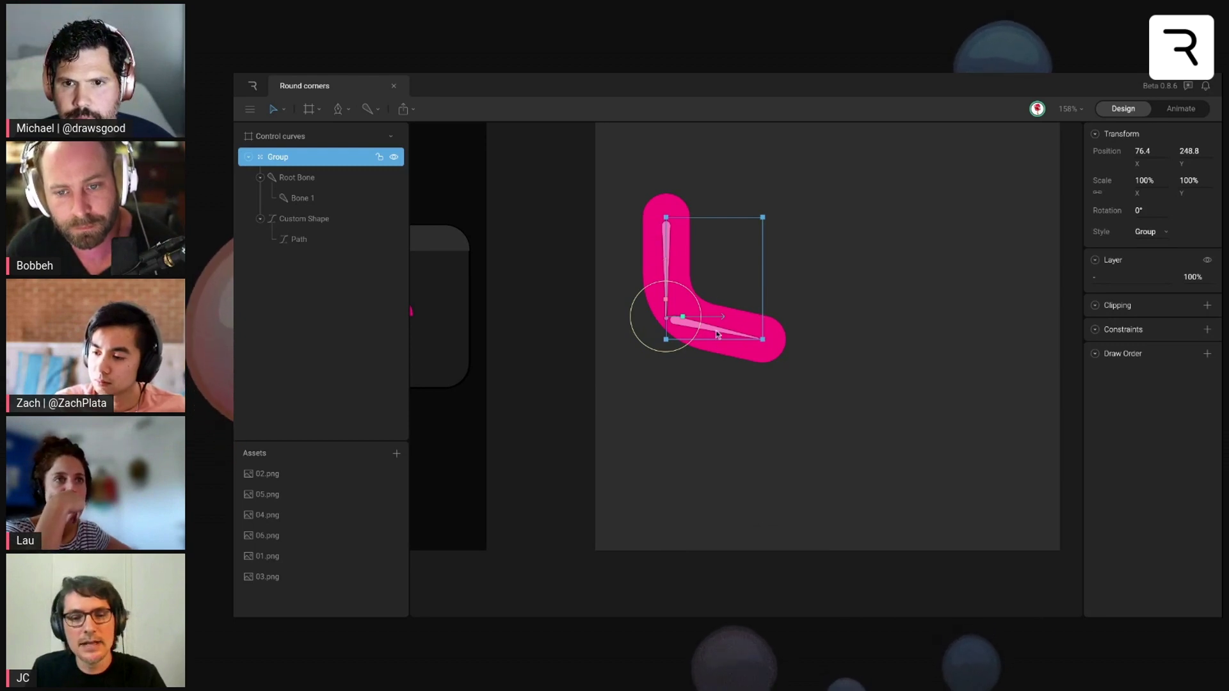
click(706, 401)
click(702, 313)
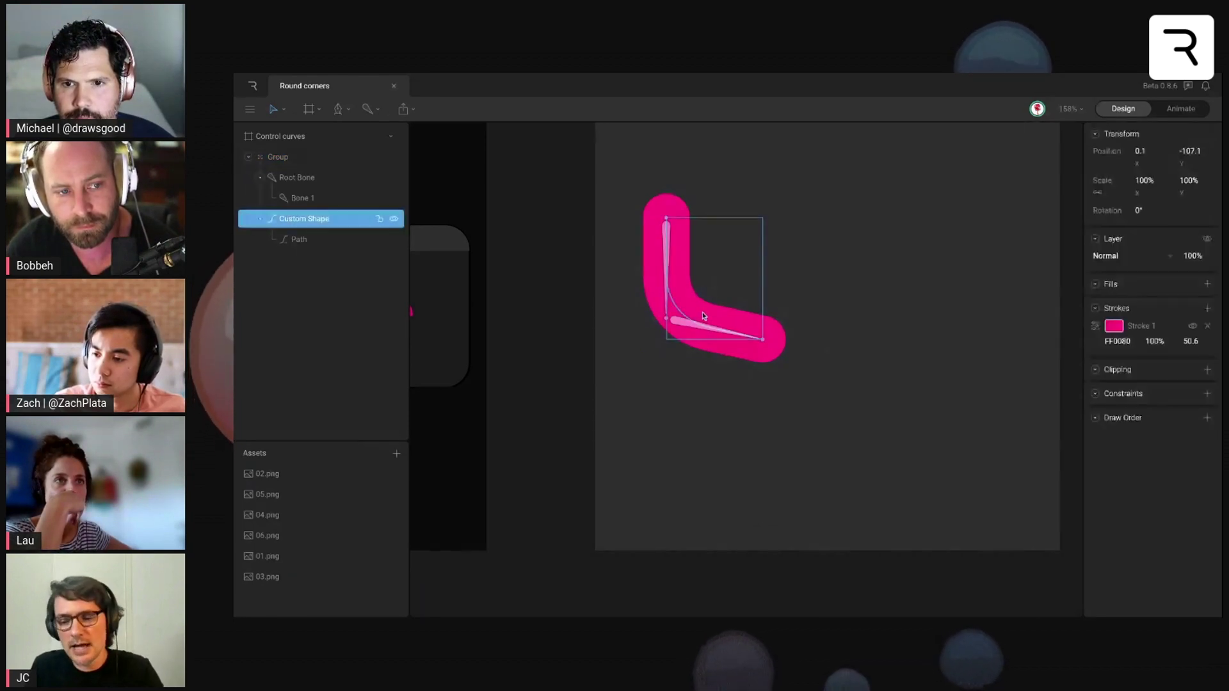
double_click(703, 316)
click(666, 318)
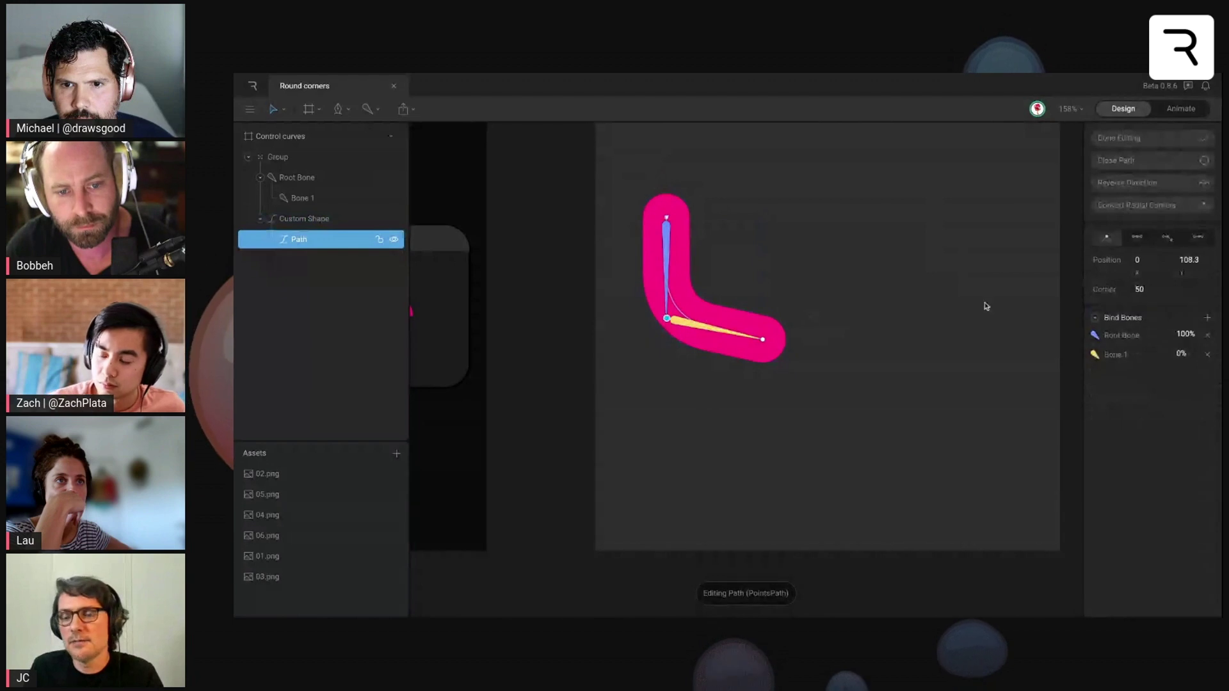
mouse_move(1147, 286)
mouse_down()
mouse_move(1148, 316)
mouse_move(1147, 265)
mouse_move(1148, 302)
mouse_up()
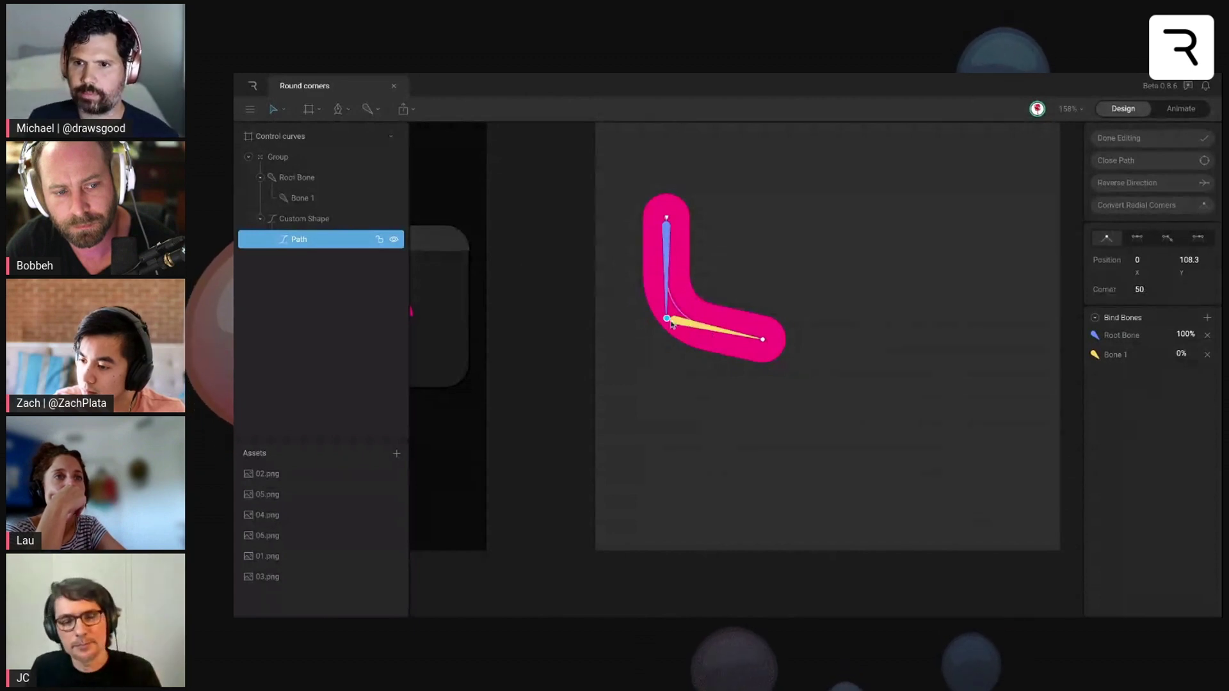
Leave path editing, undo the rotation of Bone 1, and clear the canvas selection
key(Escape)
key(ctrl+z)
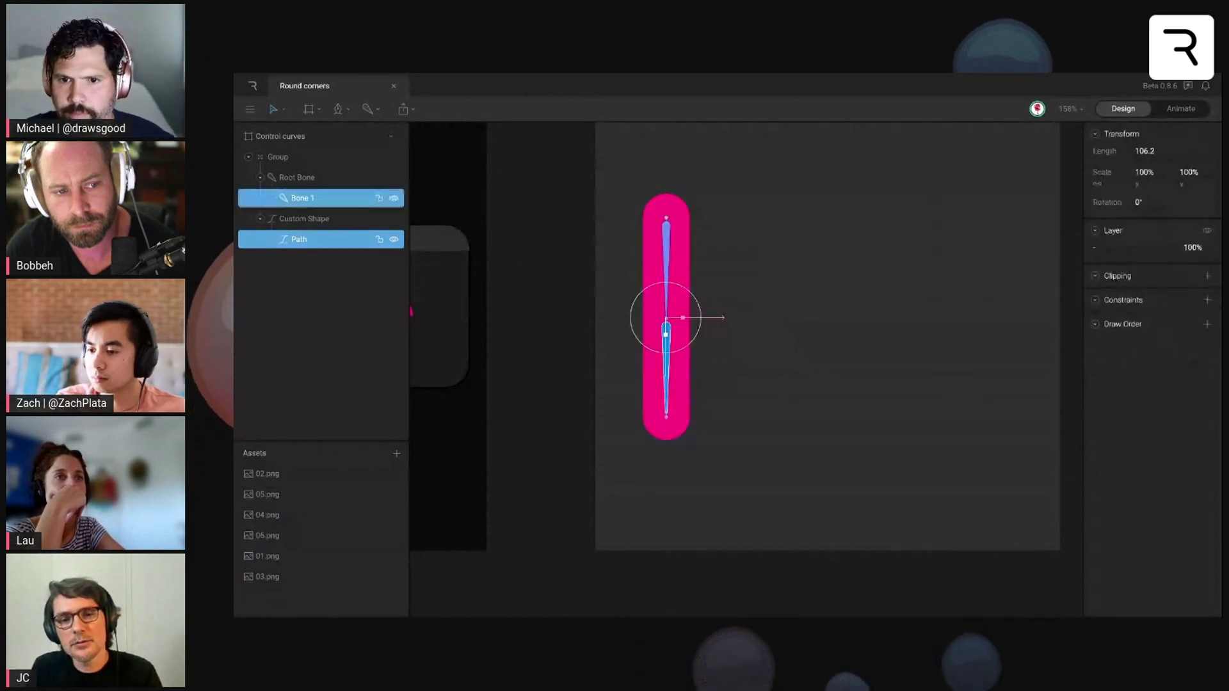
click(771, 369)
scroll(770, 369, down, 2)
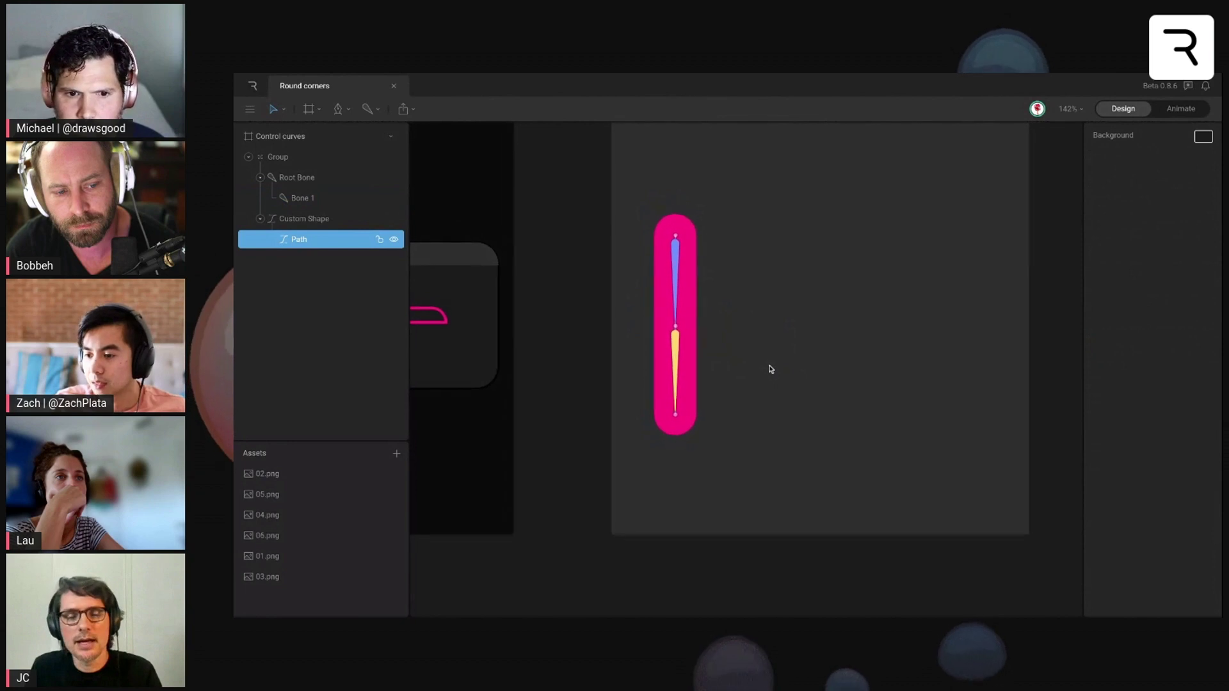
scroll(771, 369, up, 2)
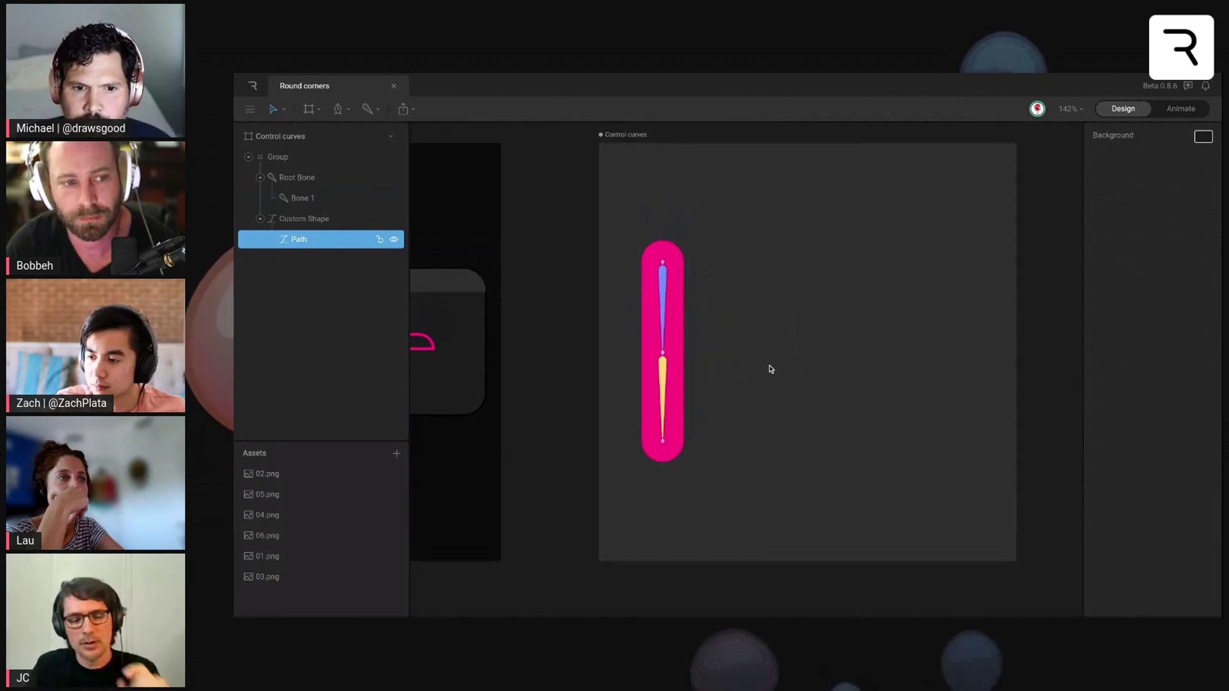
scroll(771, 369, up, 1)
scroll(743, 398, down, 1)
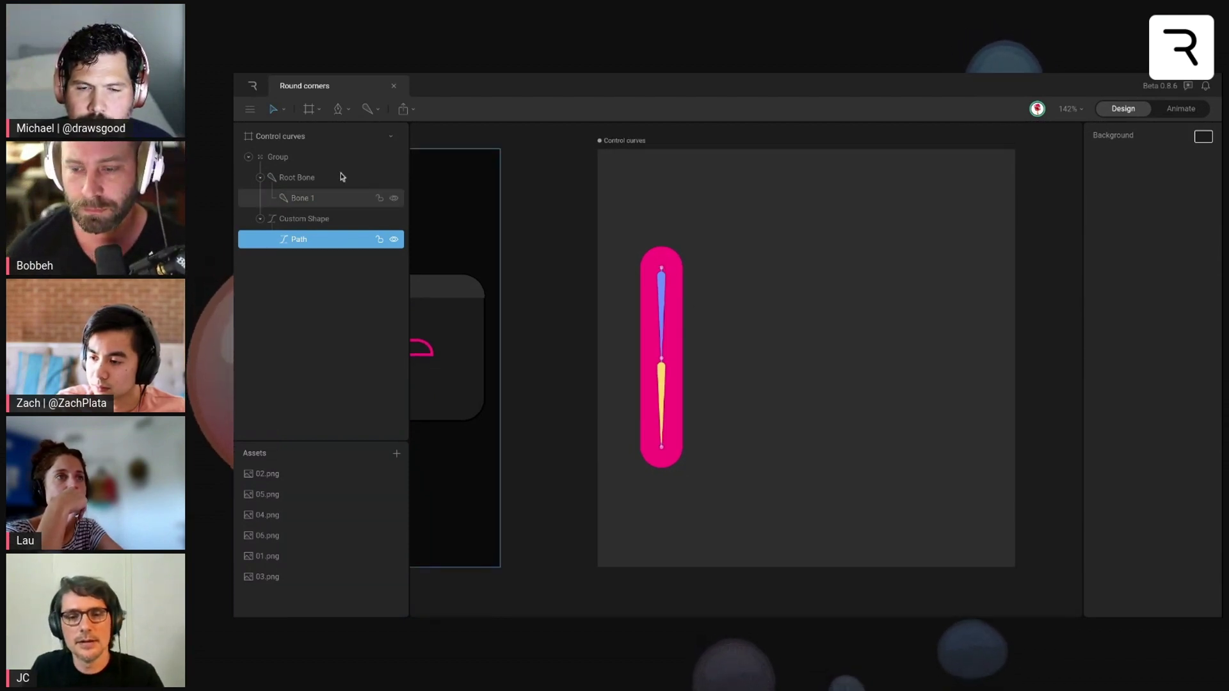
Add a second copy of the bone-rigged pink group to the Control curves artboard and move it to X 298.8
key(ctrl+z)
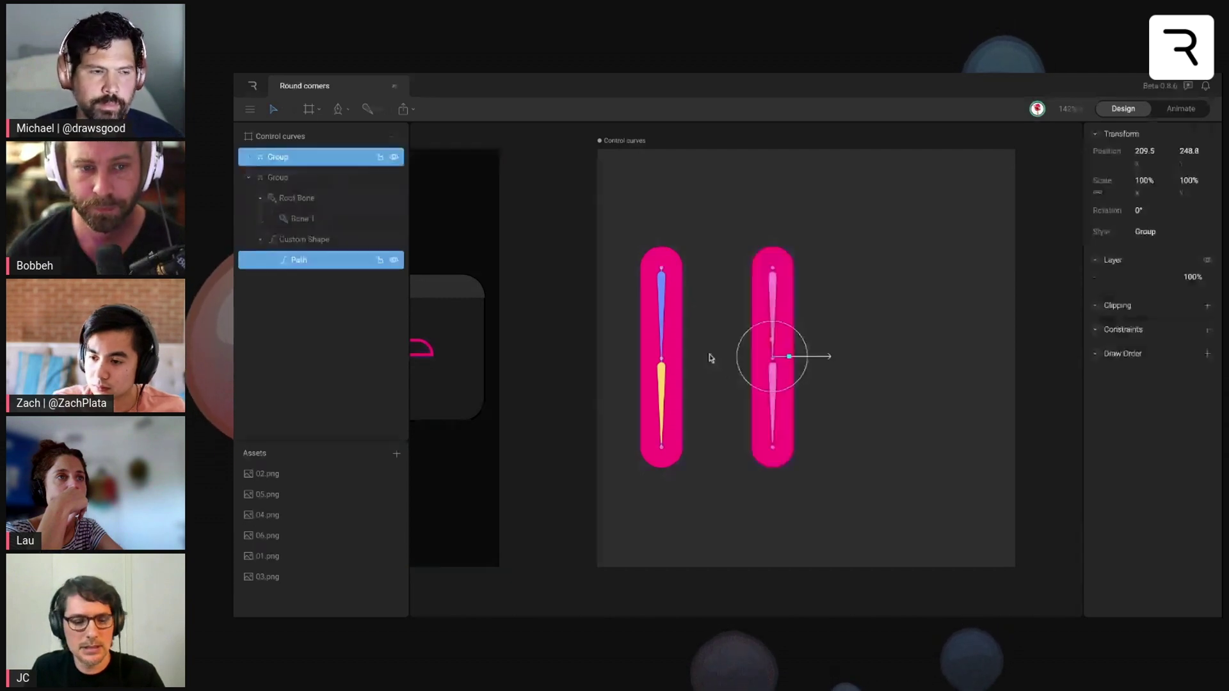
drag(710, 359, 900, 401)
click(901, 428)
scroll(901, 428, up, 3)
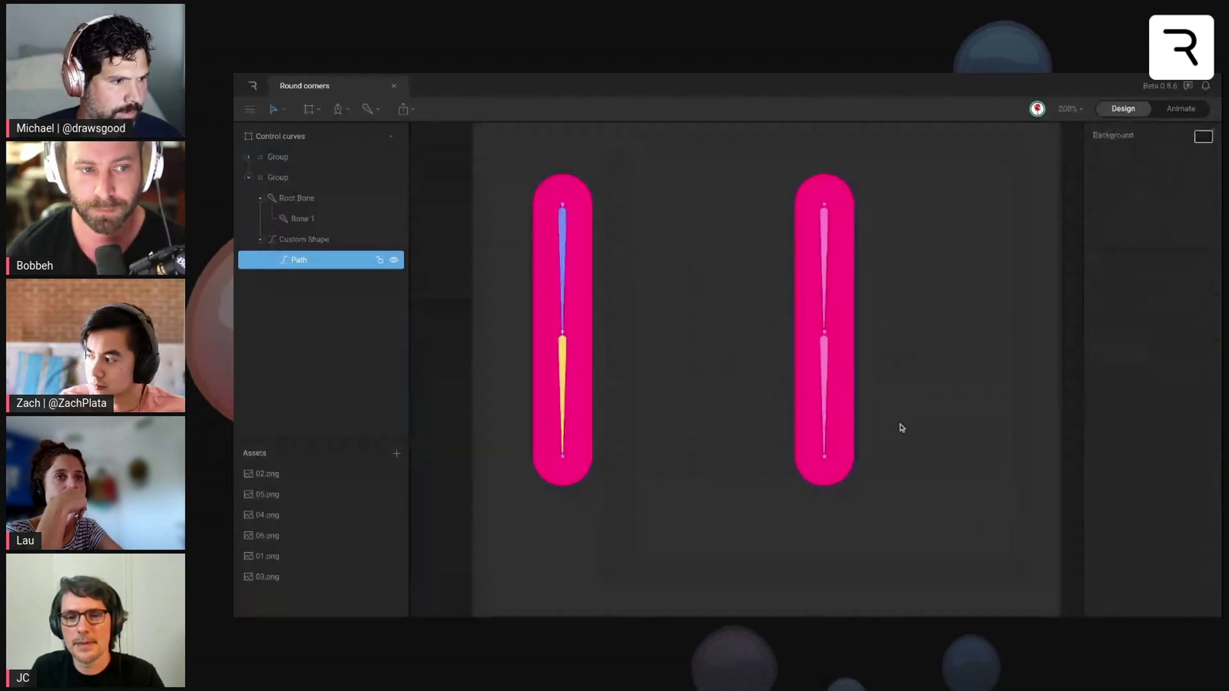
scroll(900, 429, up, 2)
scroll(899, 429, right, 2)
click(797, 302)
click(856, 333)
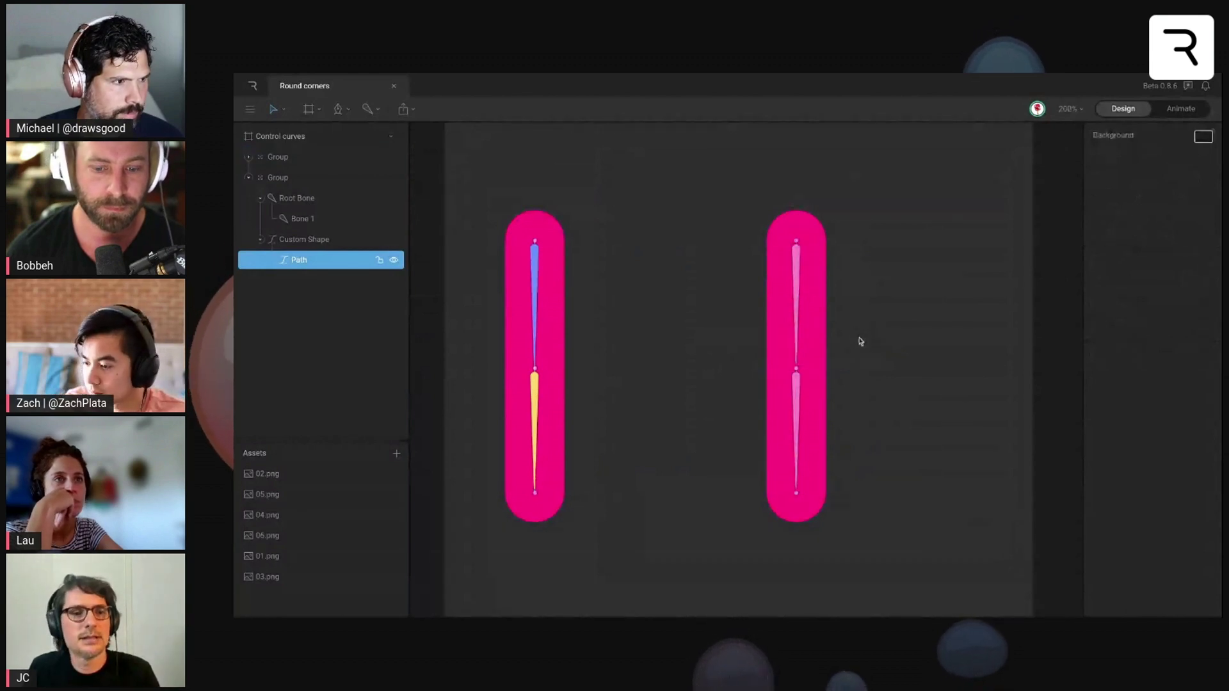
Collapse the original group and expand the copied group in the hierarchy
click(302, 159)
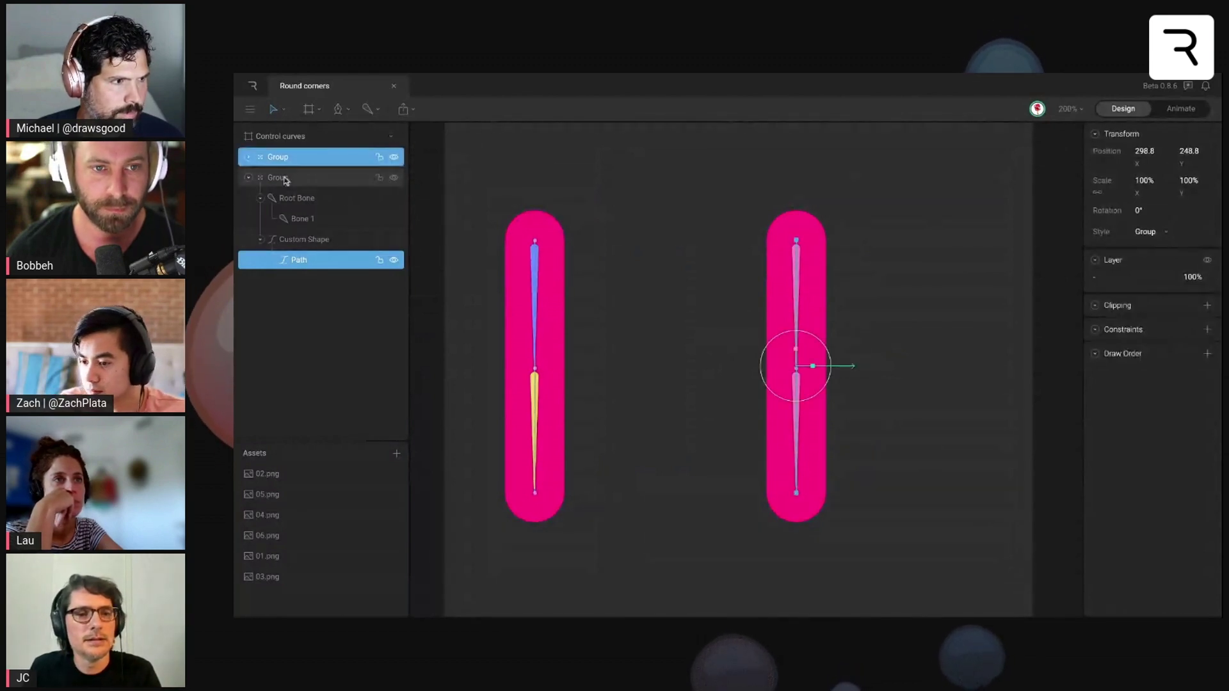
click(249, 177)
click(248, 157)
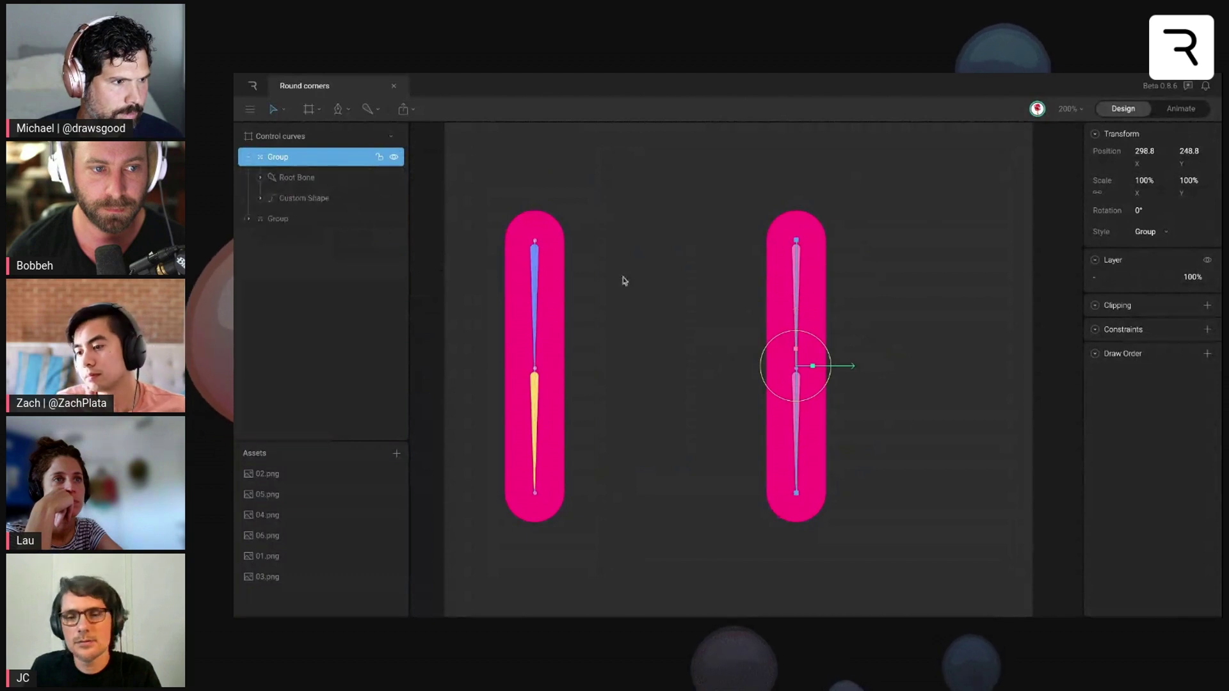
Draw a separate vertical root bone about 61 long beside the copied pink shape
click(882, 357)
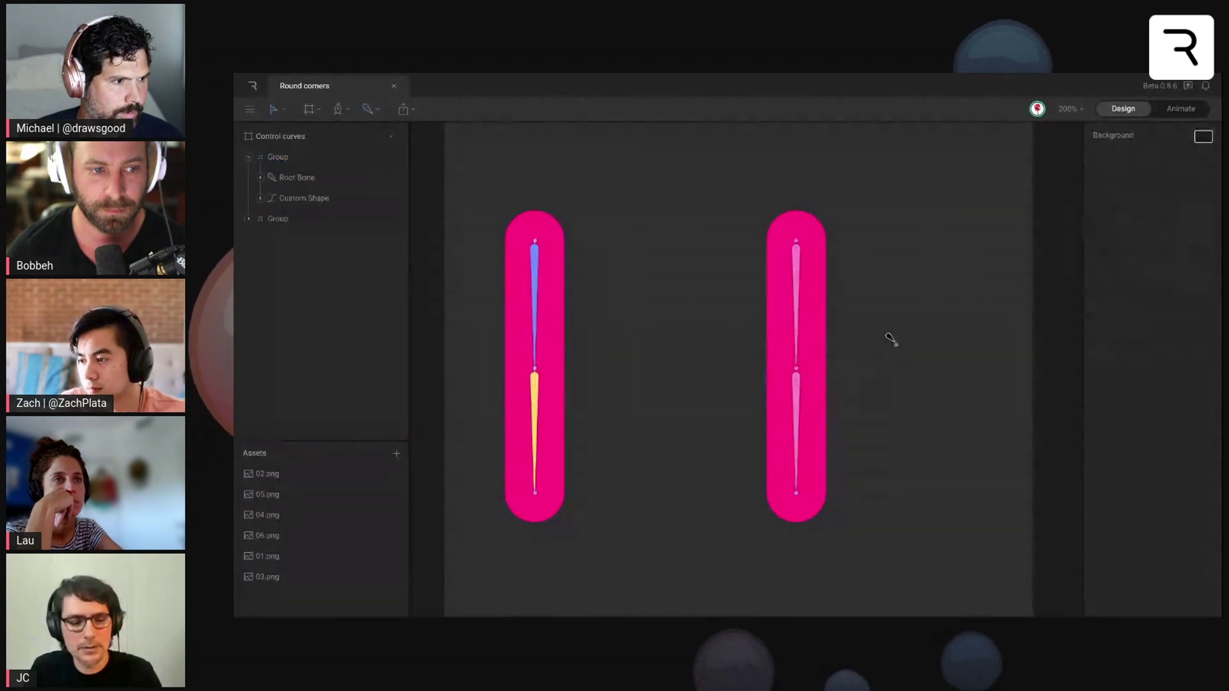
drag(896, 344, 895, 415)
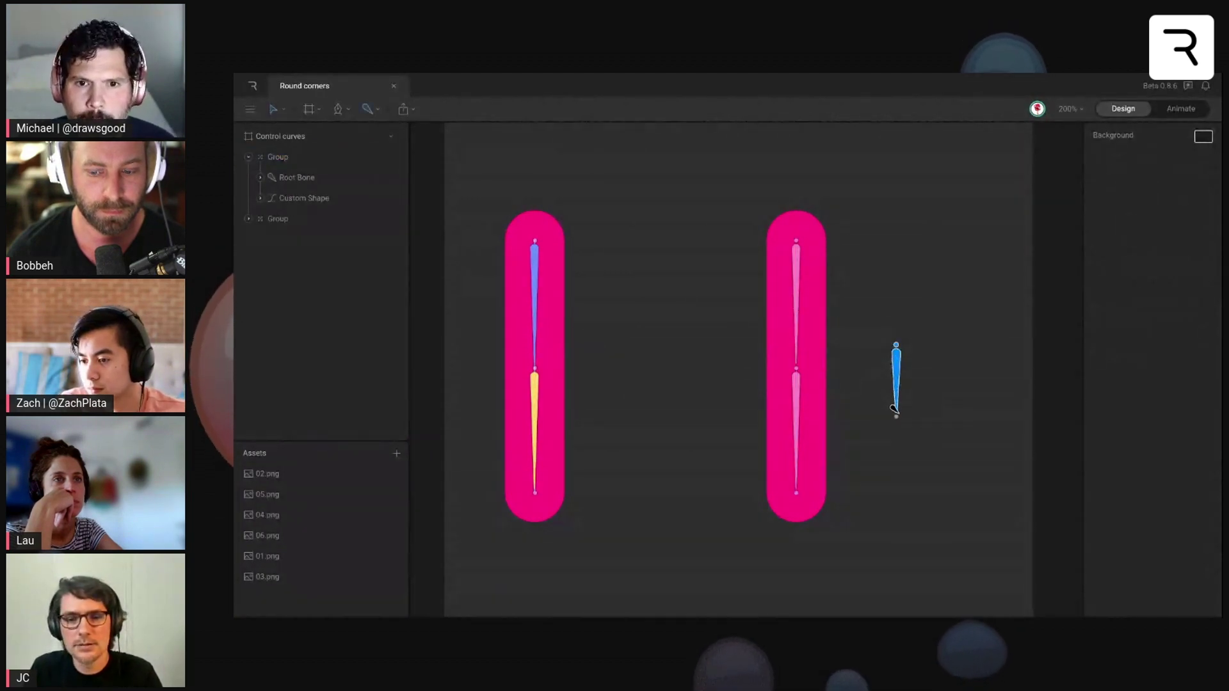
key(Escape)
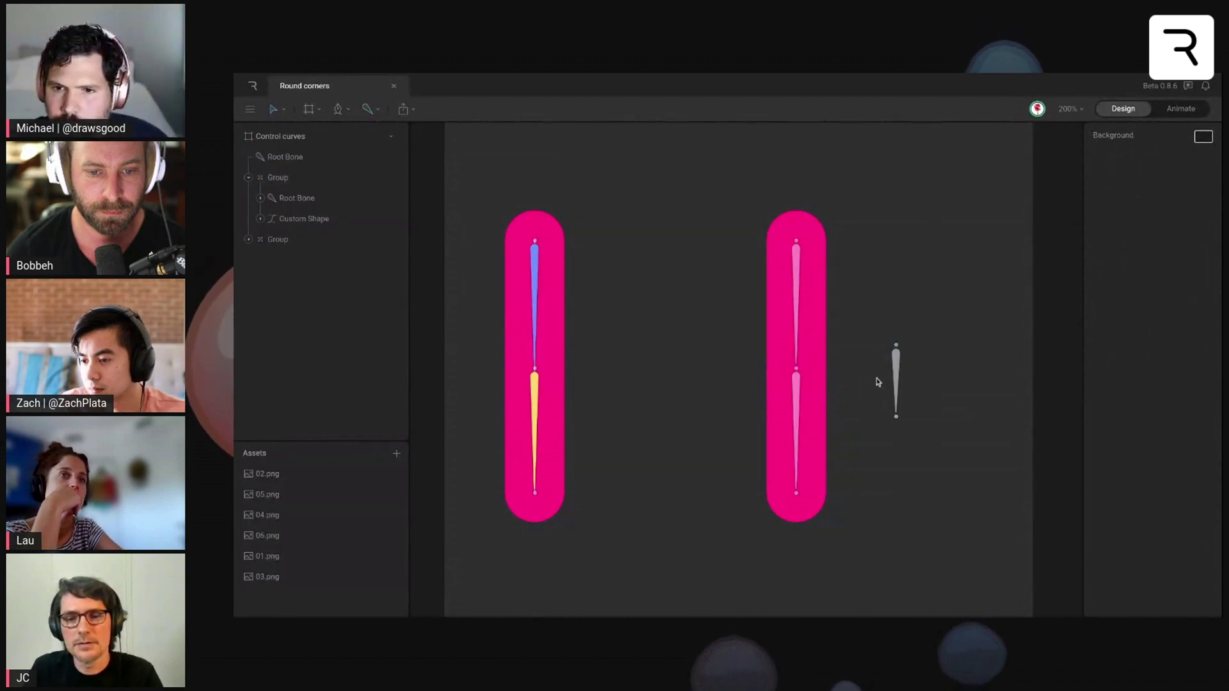
Move the new root bone onto the copied shape's middle joint at X 298.8, Y 250.2, and deselect it
click(896, 365)
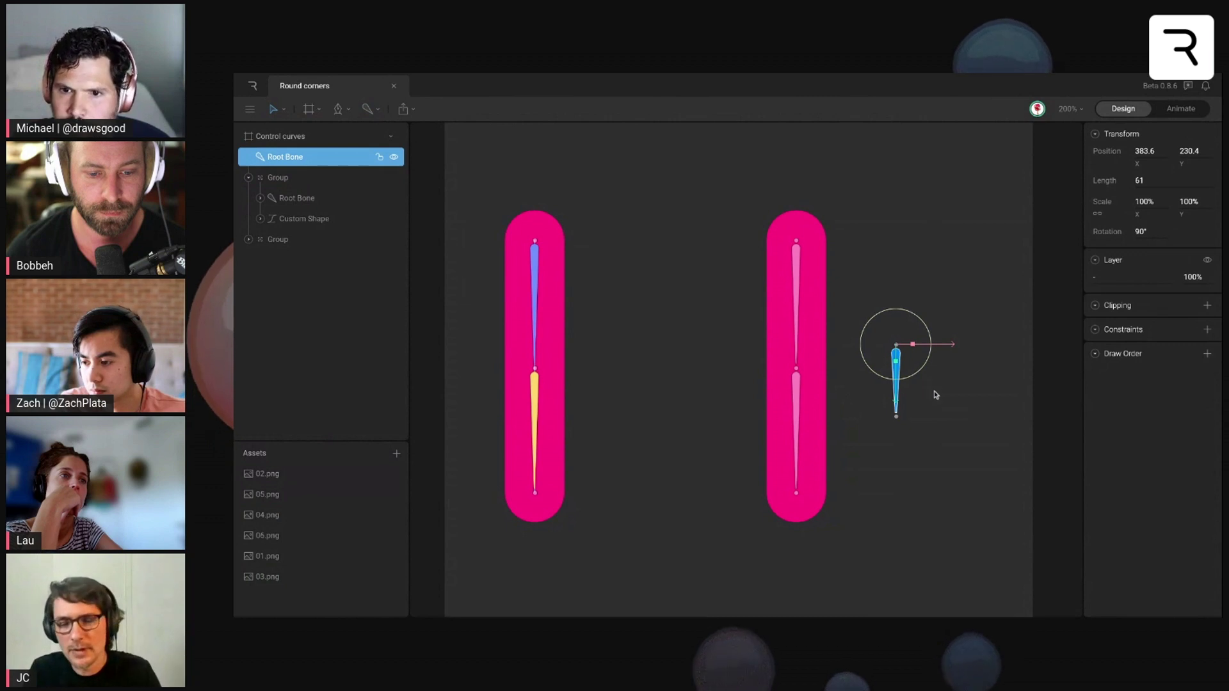
key(t)
drag(949, 382, 845, 405)
drag(793, 370, 797, 371)
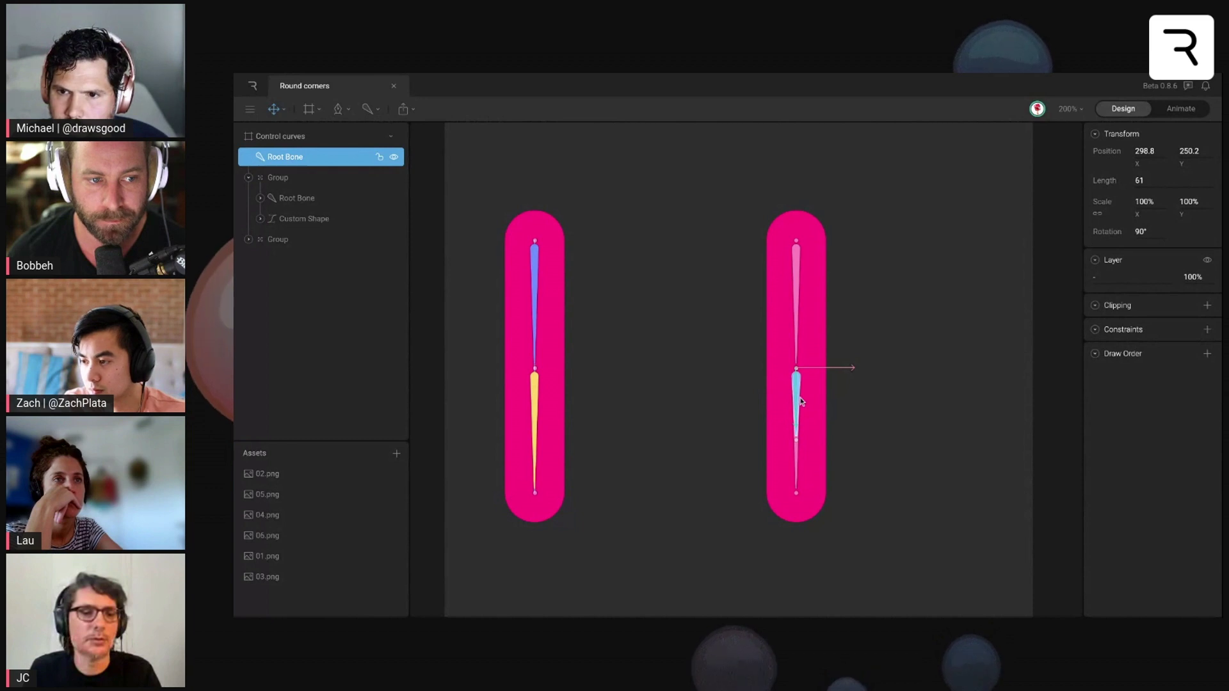
click(749, 455)
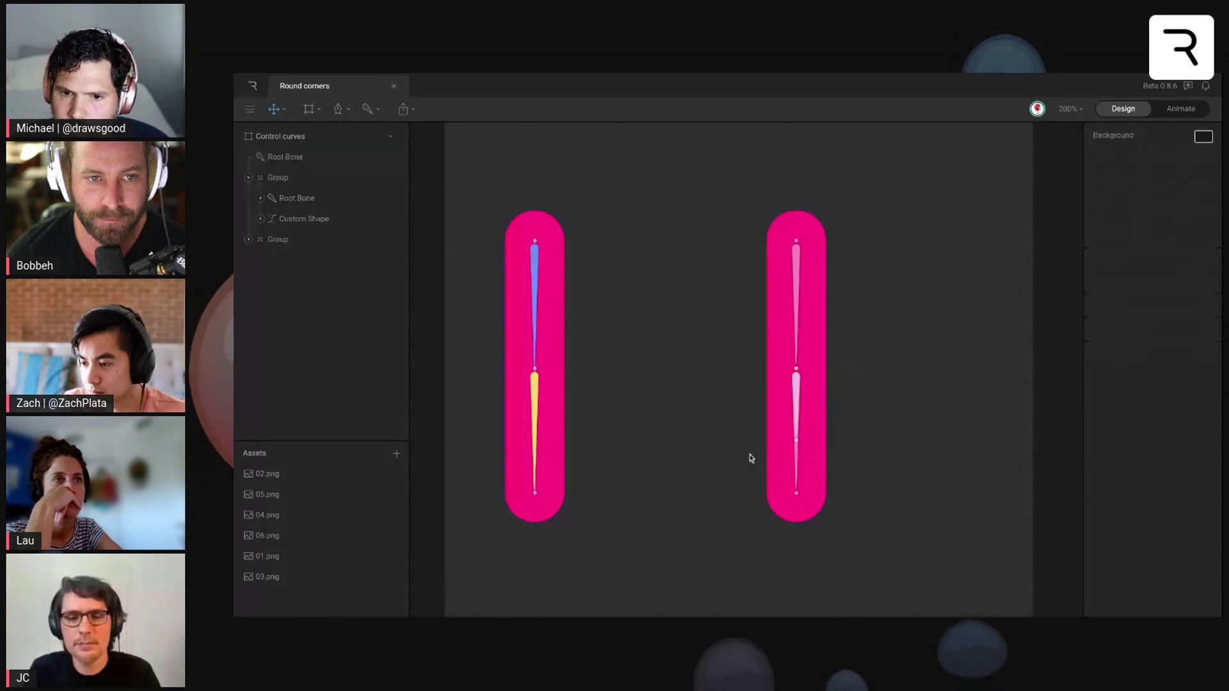
Select the path inside the copied custom shape and remove Bone 1 from its bound bones
click(794, 460)
click(793, 459)
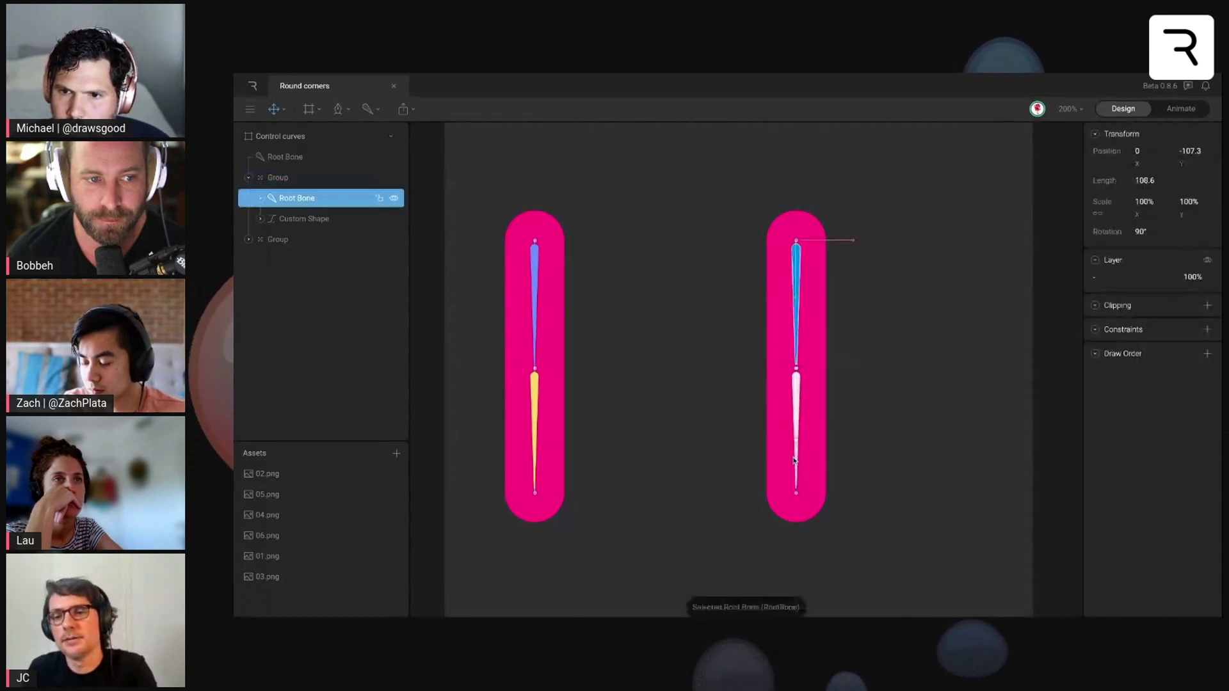
click(793, 459)
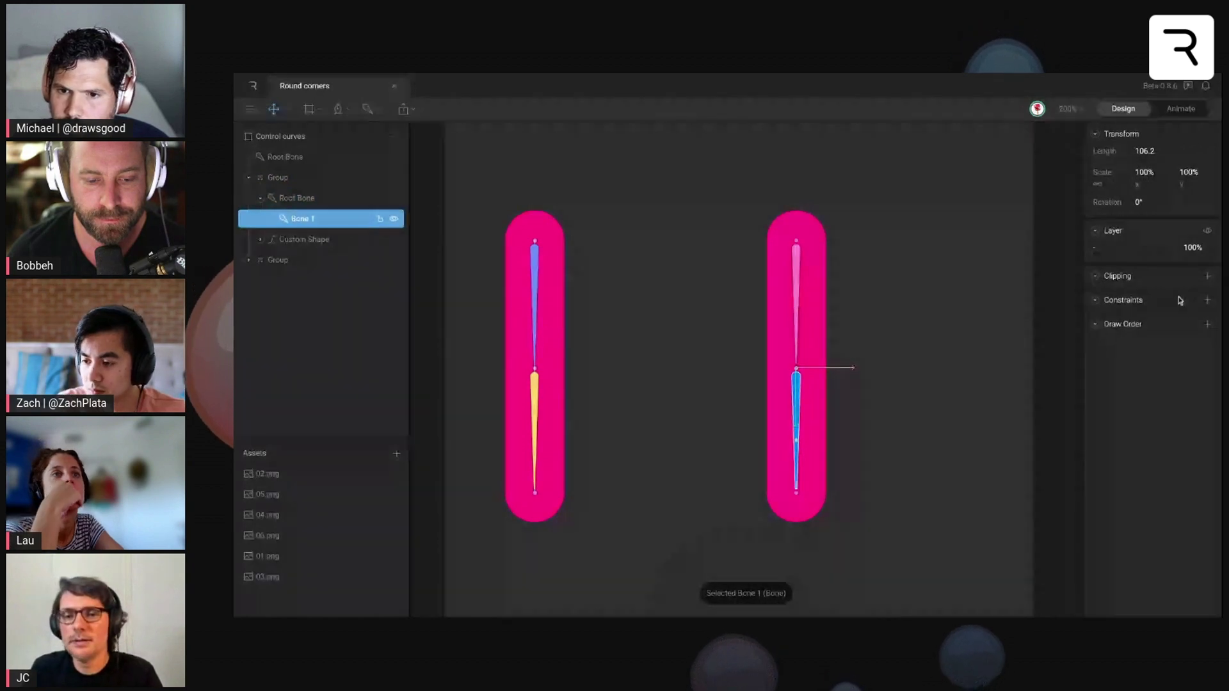
click(300, 245)
key(Return)
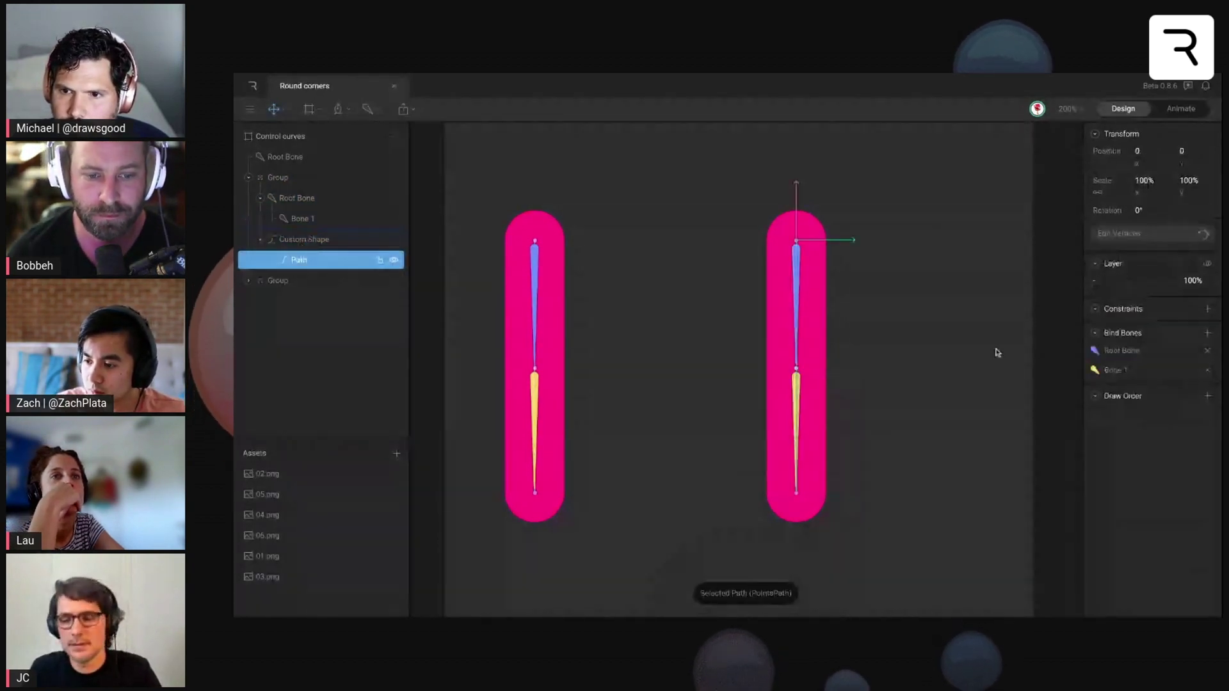
click(1207, 370)
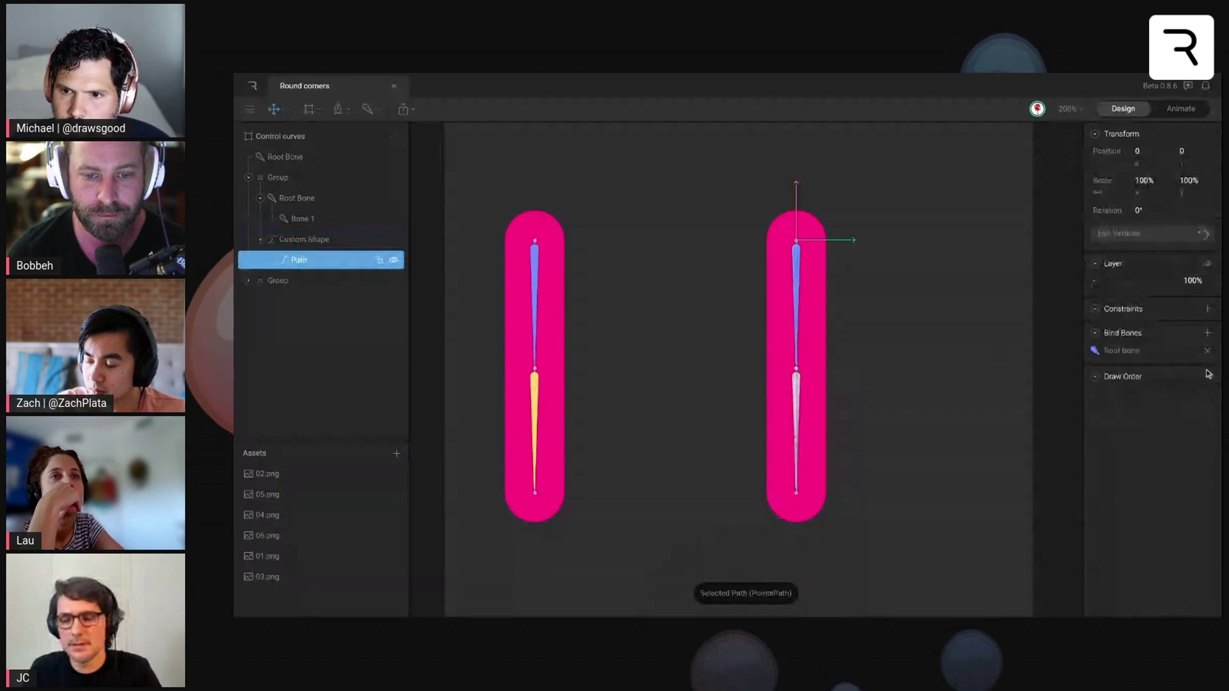
Bind the copied path to its Root Bone, Bone 1, and the new separate root bone
click(1207, 334)
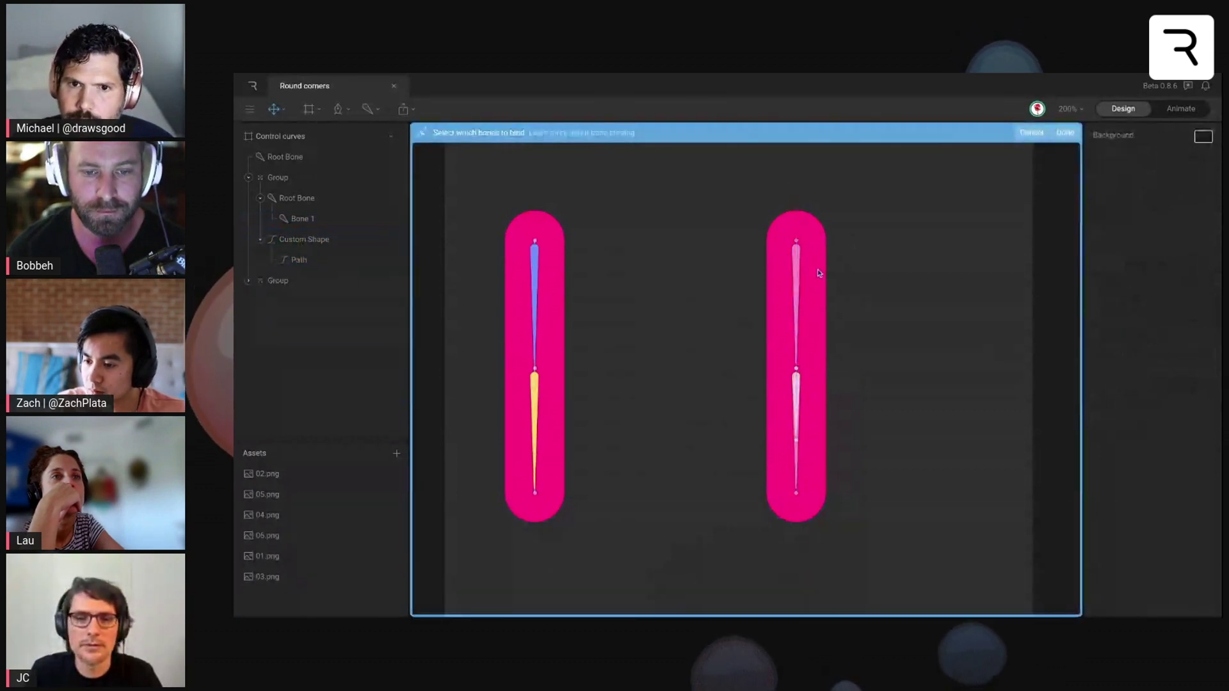
click(798, 270)
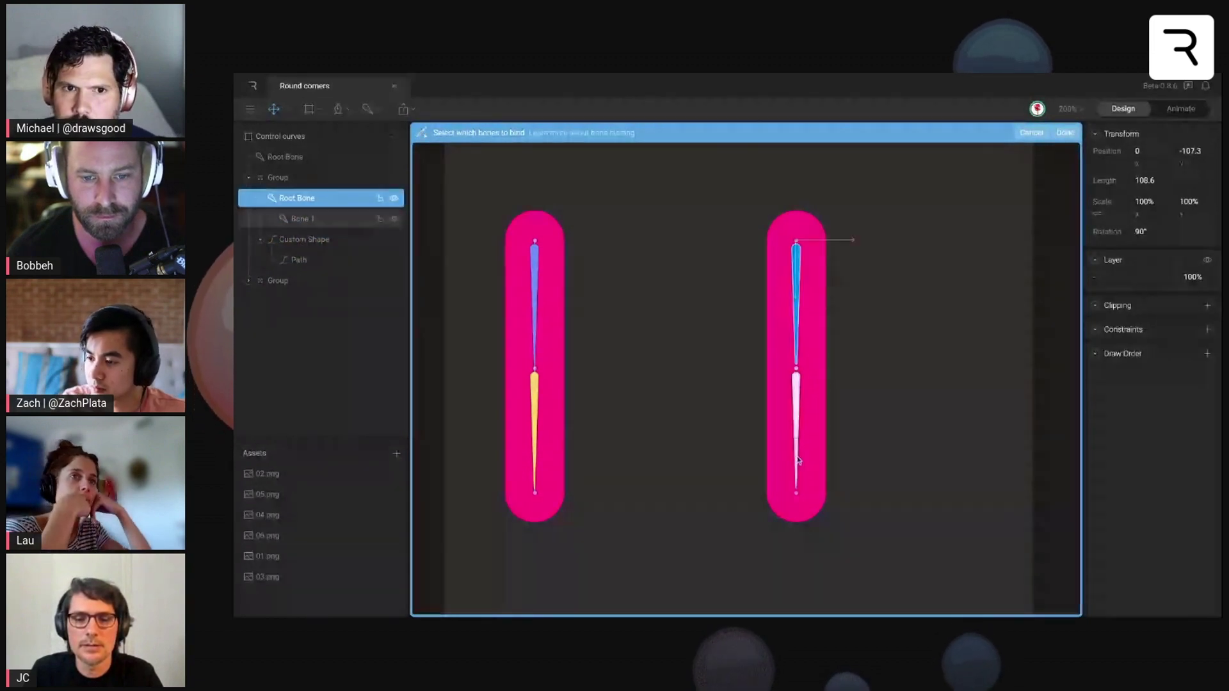
click(798, 400)
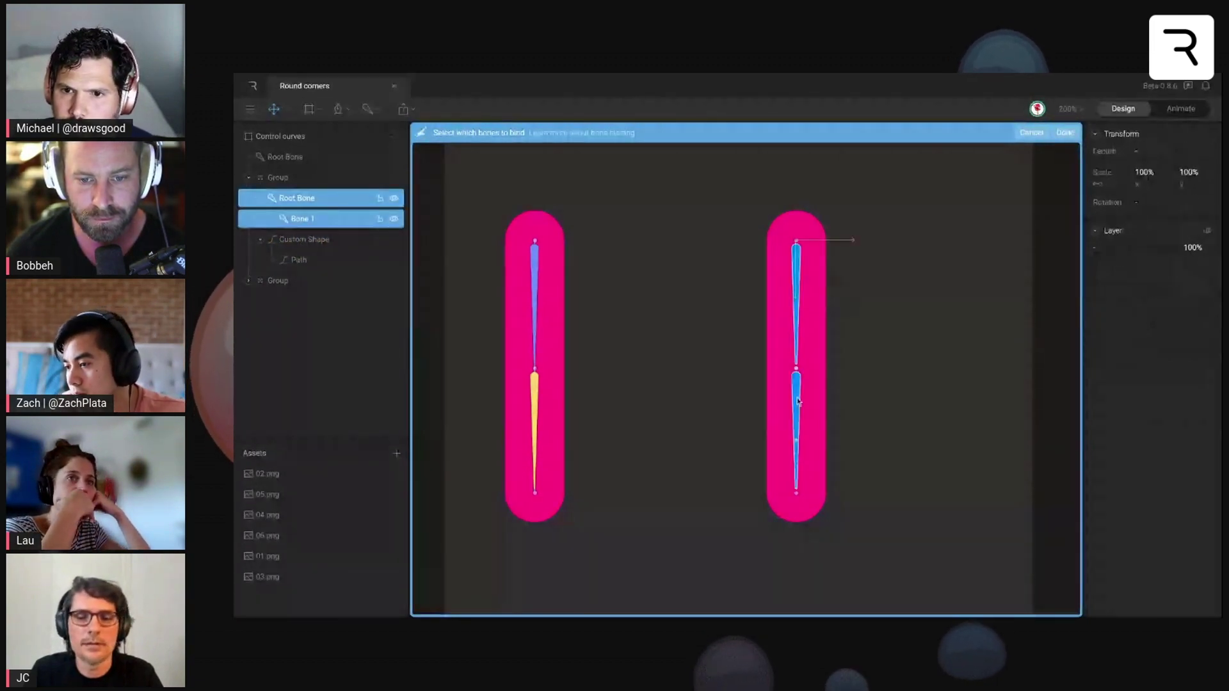
click(798, 402)
click(798, 402)
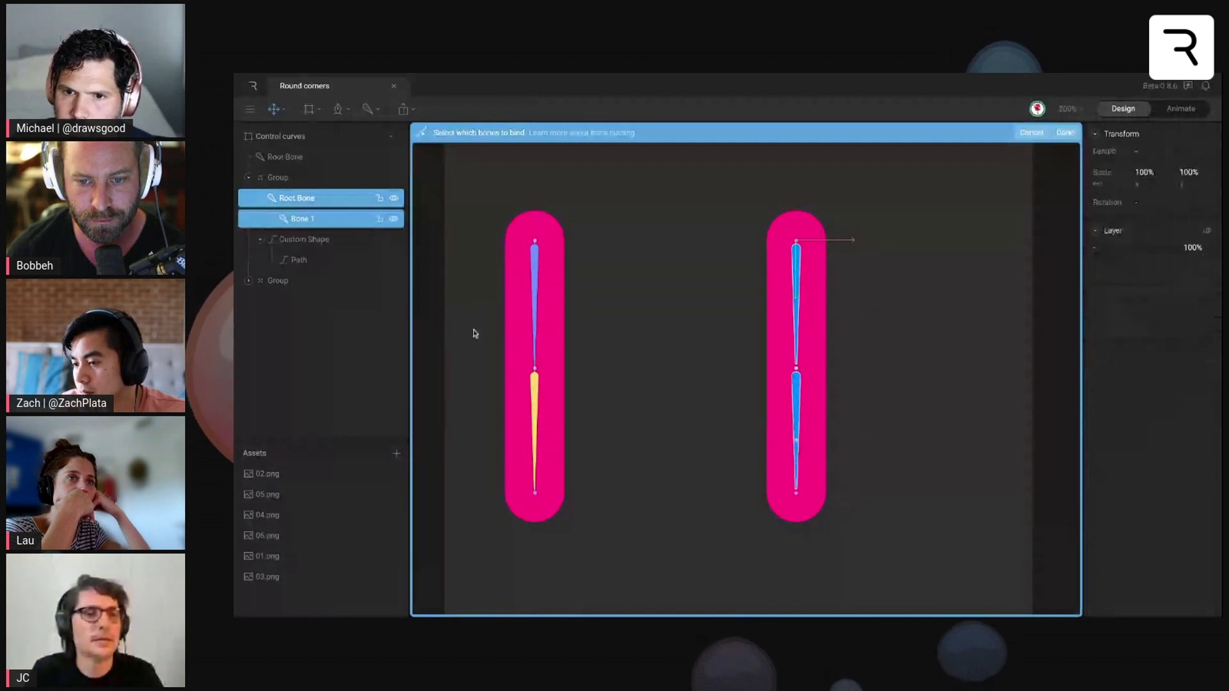
click(296, 159)
key(Return)
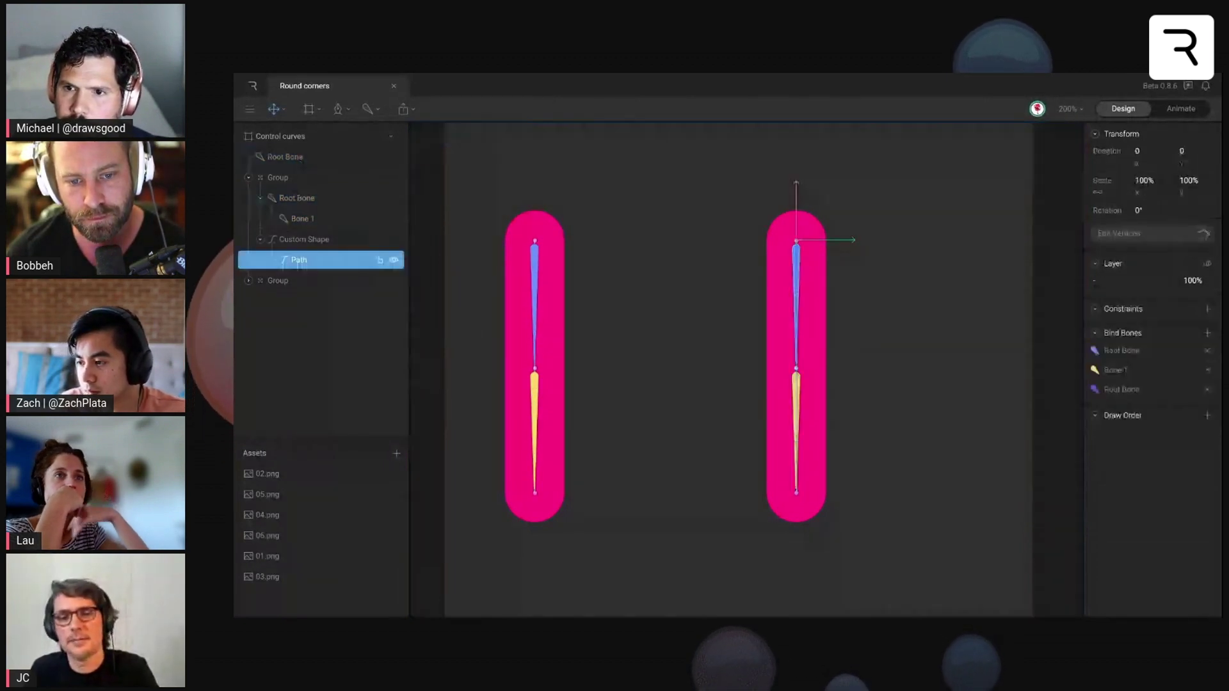
Edit the copied path's vertices and set the bottom vertex's weight to 100% on Bone 1
double_click(792, 340)
click(796, 241)
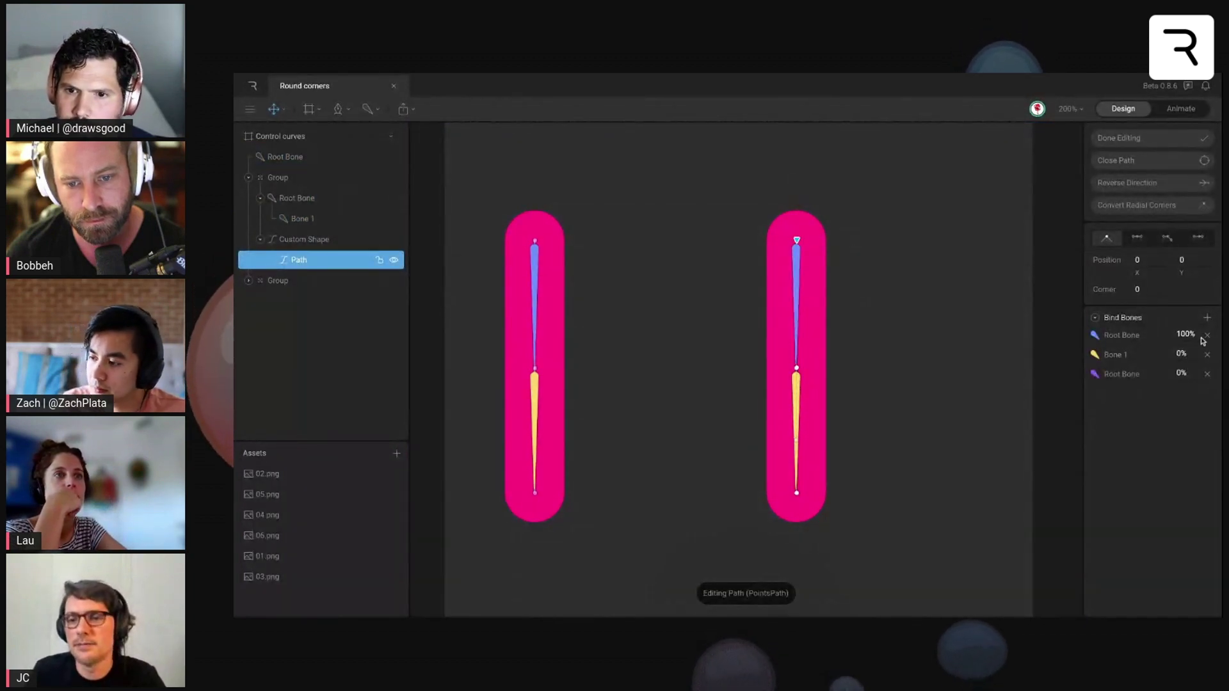
click(797, 494)
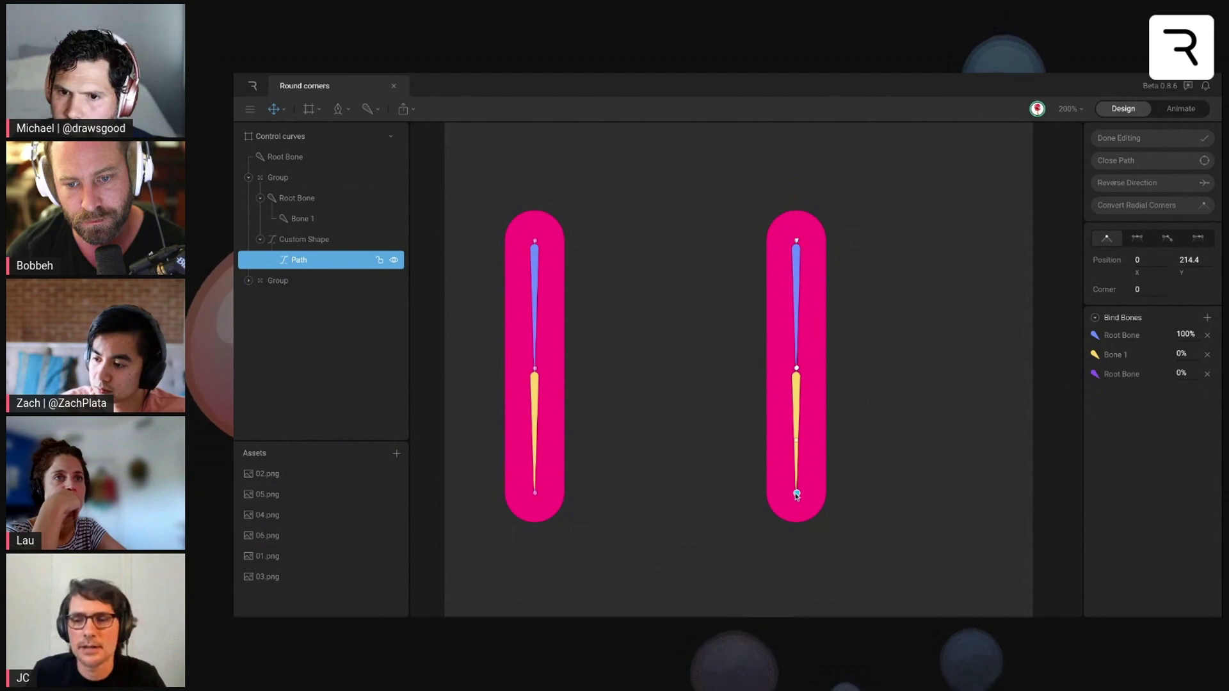
click(1182, 354)
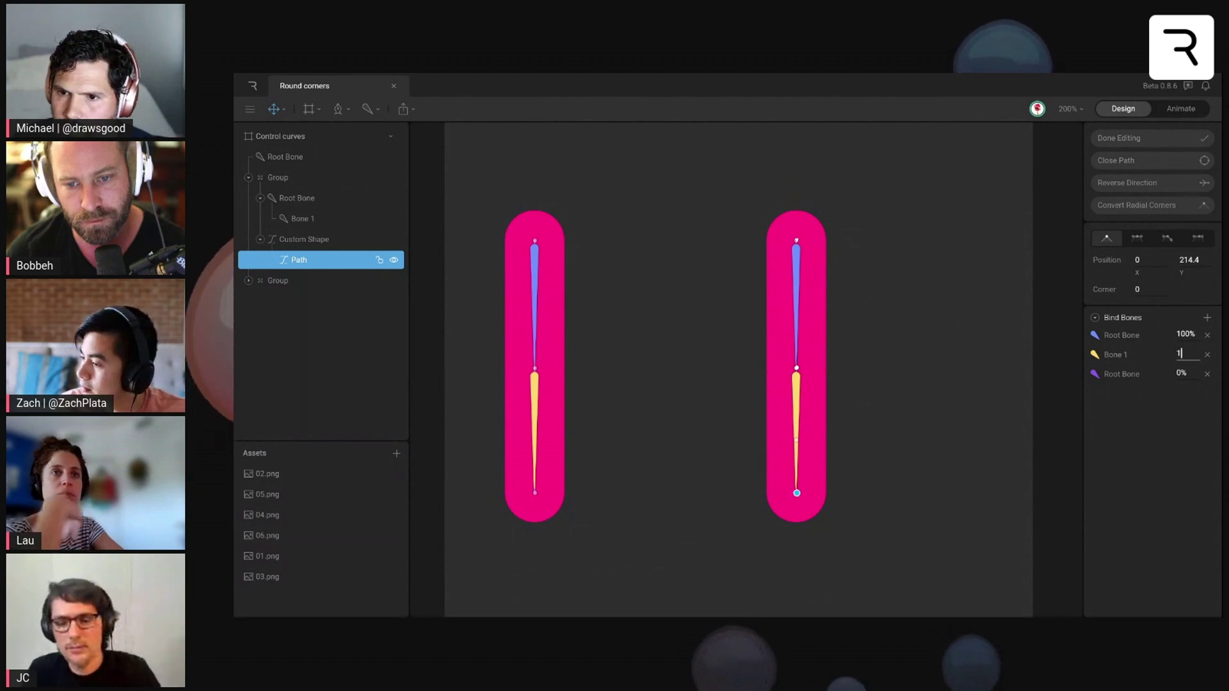
text(100)
key(Return)
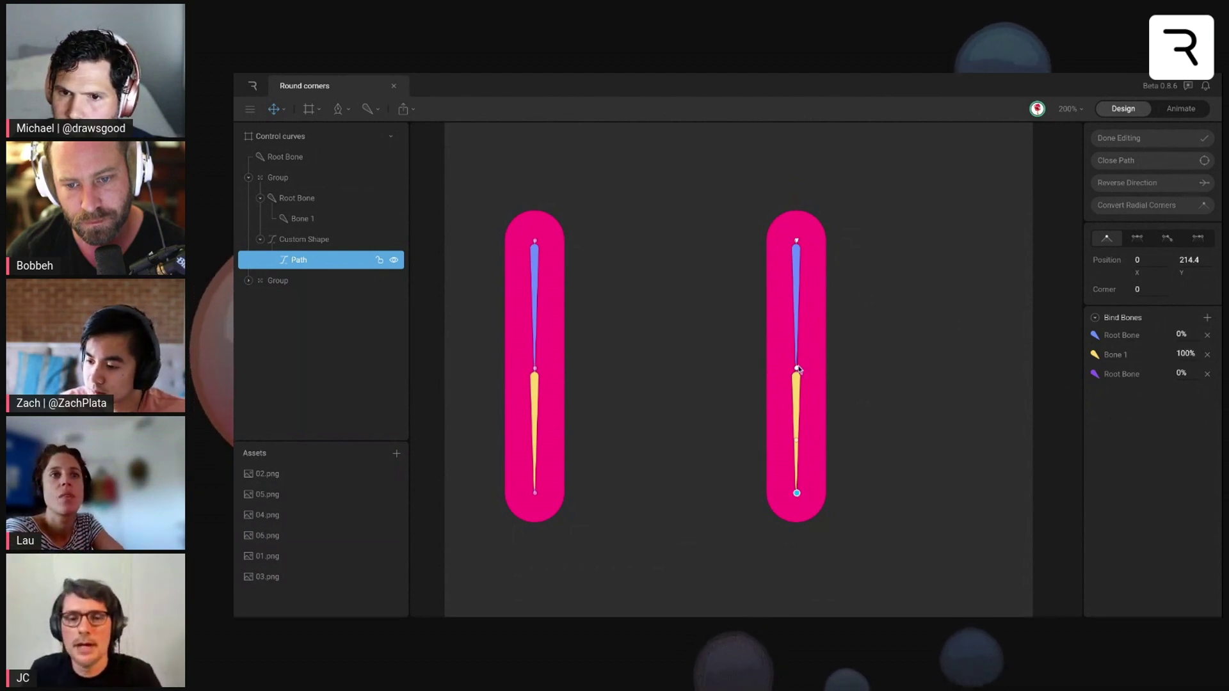
Convert the copied path's middle vertex to mirrored Bezier handles and lengthen them to 79.2
click(796, 368)
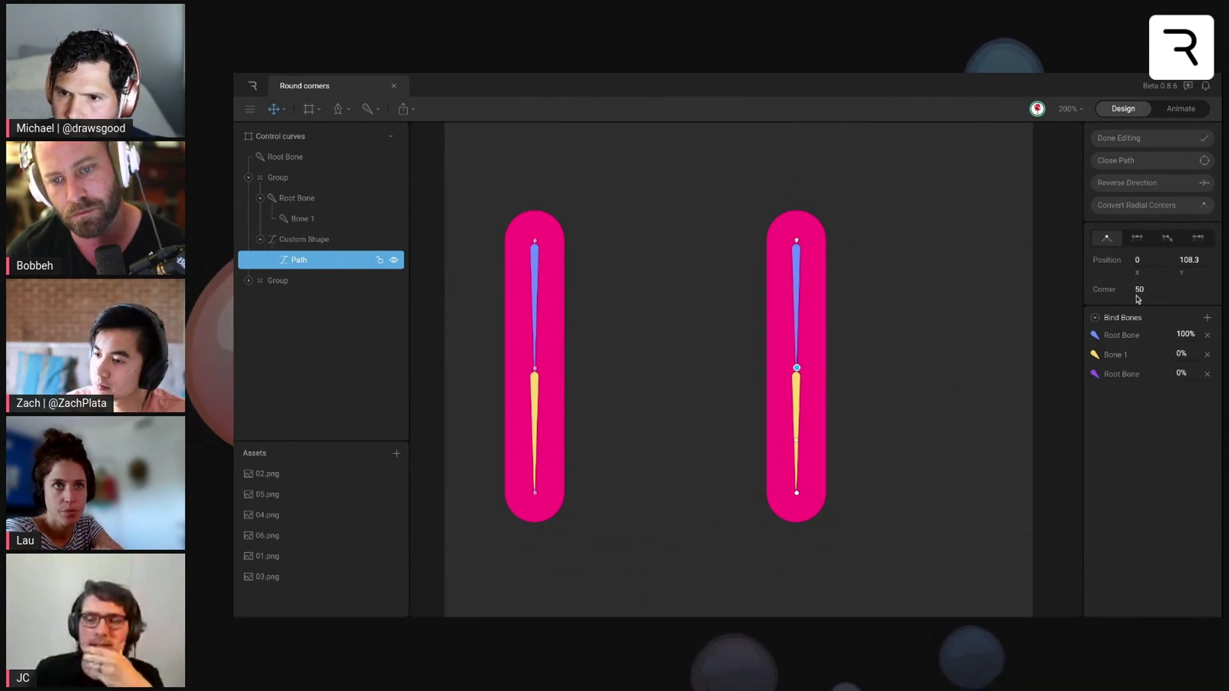
click(1137, 240)
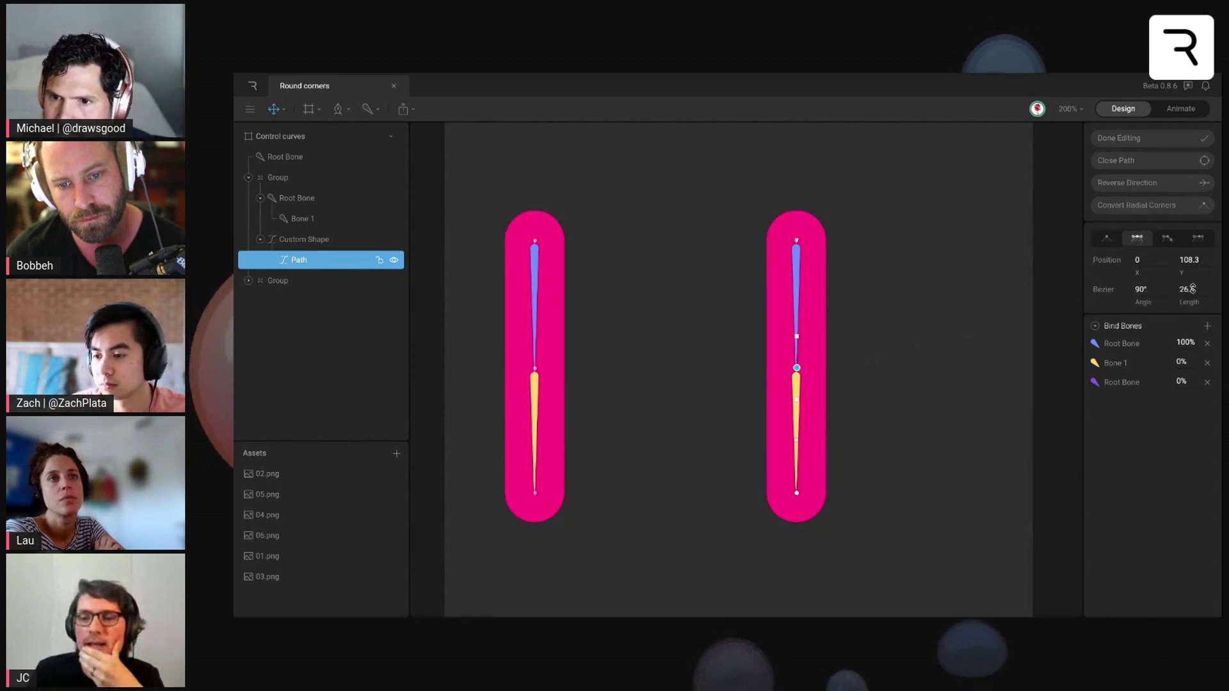
drag(1194, 289, 1209, 287)
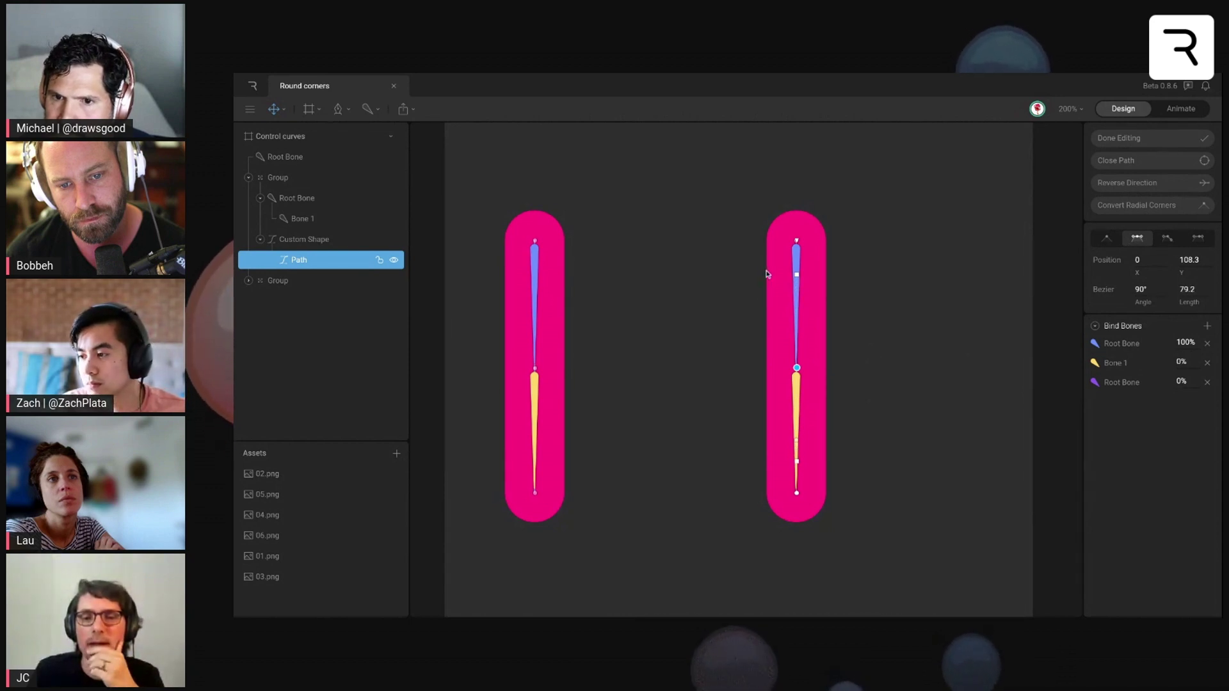
Try moving the copied path's middle vertex to about X 57.4, Y 180.3, and undo the move
drag(796, 368, 864, 454)
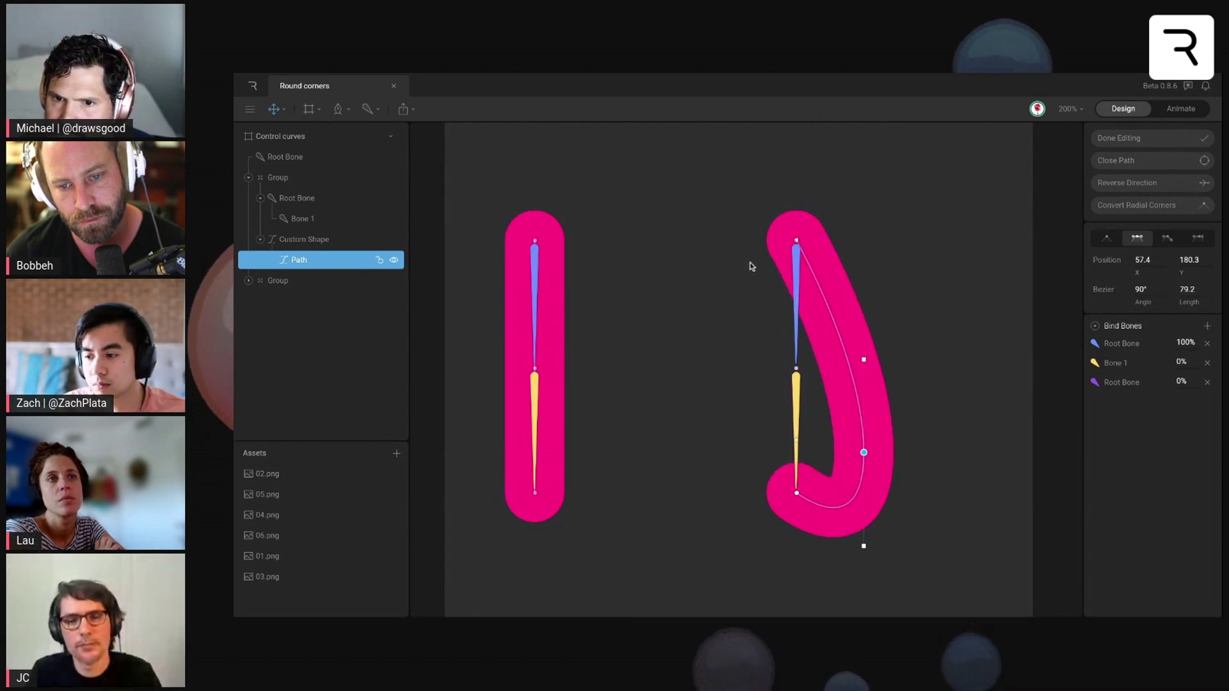
key(ctrl+z)
key(ctrl+z)
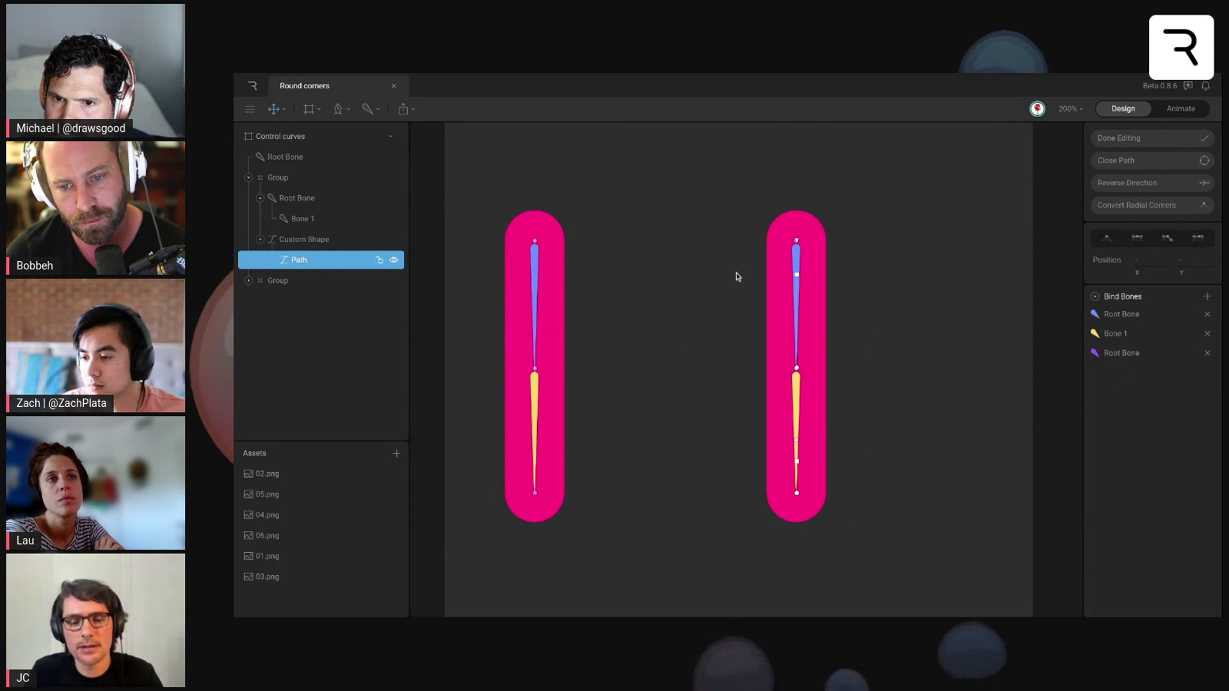
Select the middle vertex with both its handles, set its weight to 100% on the separate root bone, and finish editing the path
key(v)
drag(746, 262, 831, 465)
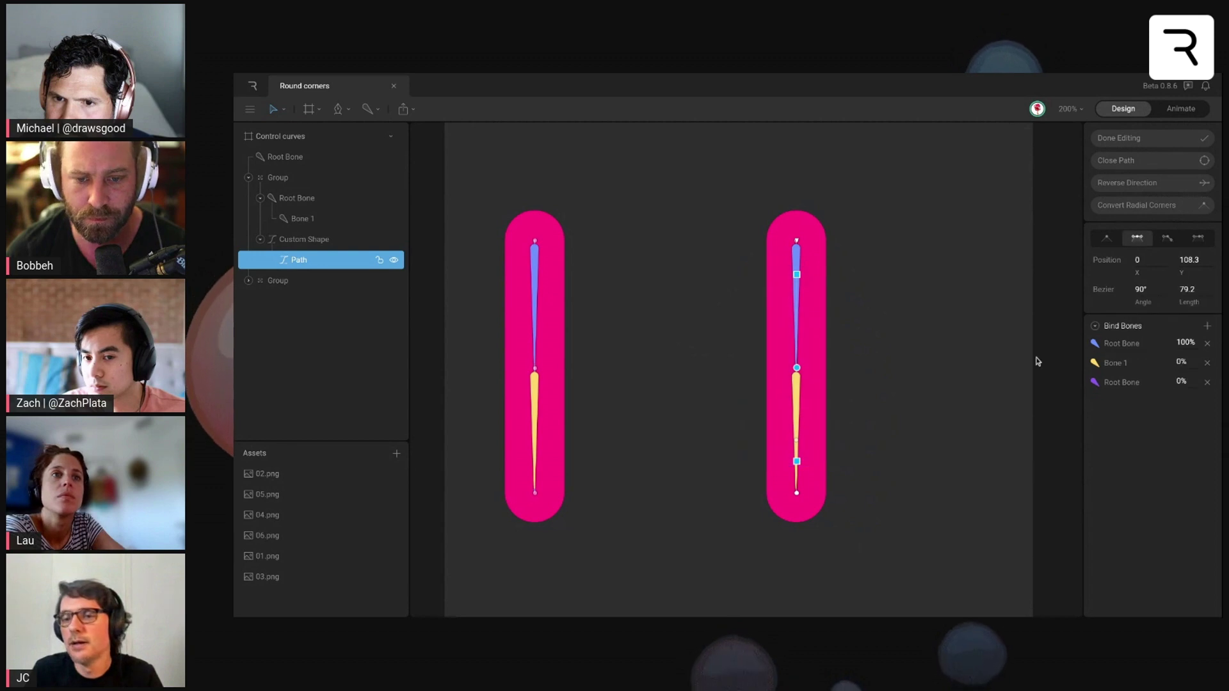
click(1184, 381)
text(100)
key(Return)
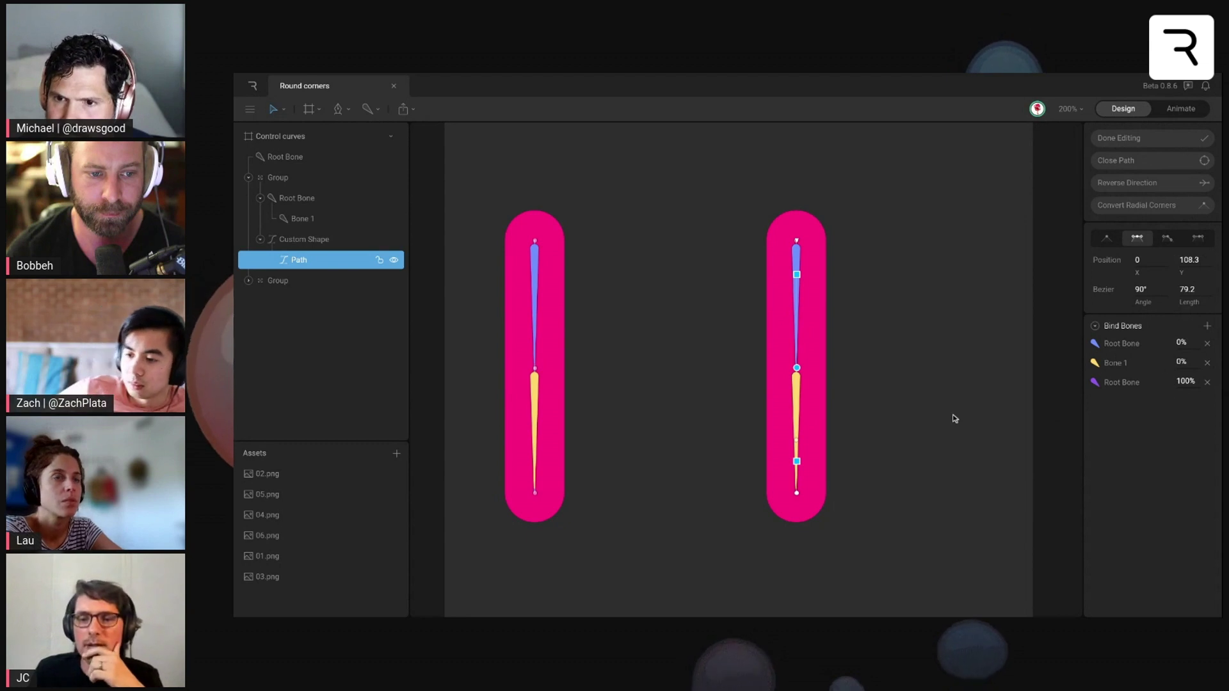
click(955, 418)
key(Escape)
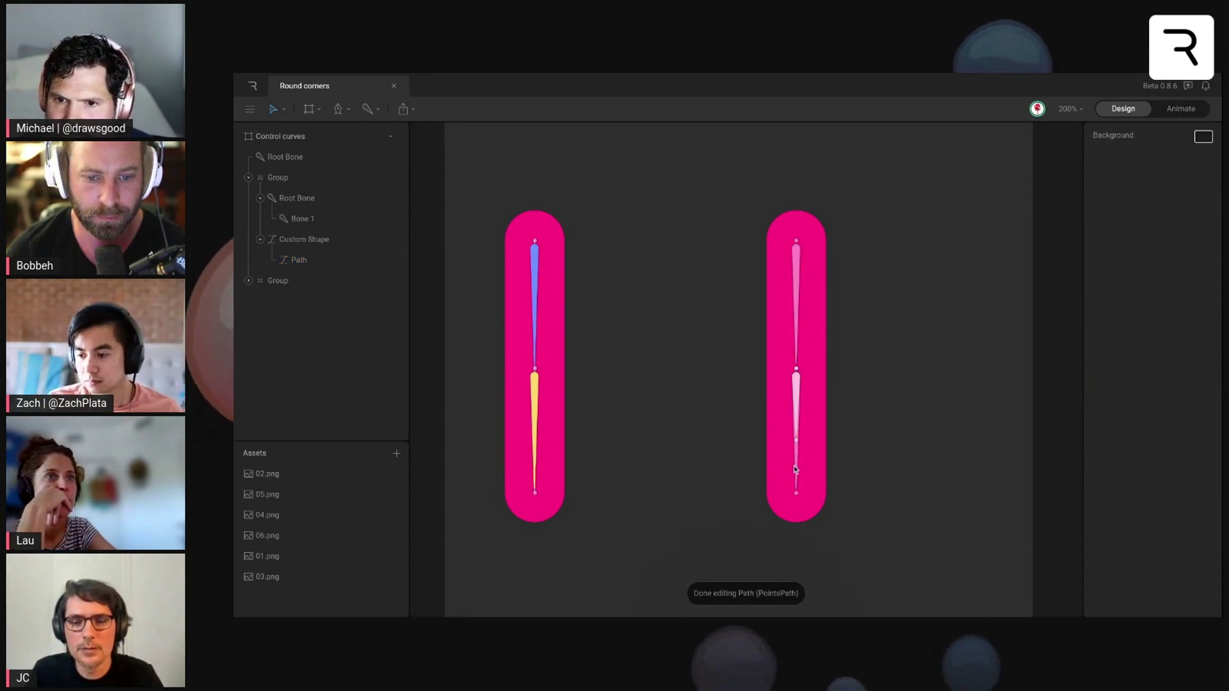
Try rotating the copied shape's Bone 1 to about -64° and undo the rotation
click(794, 466)
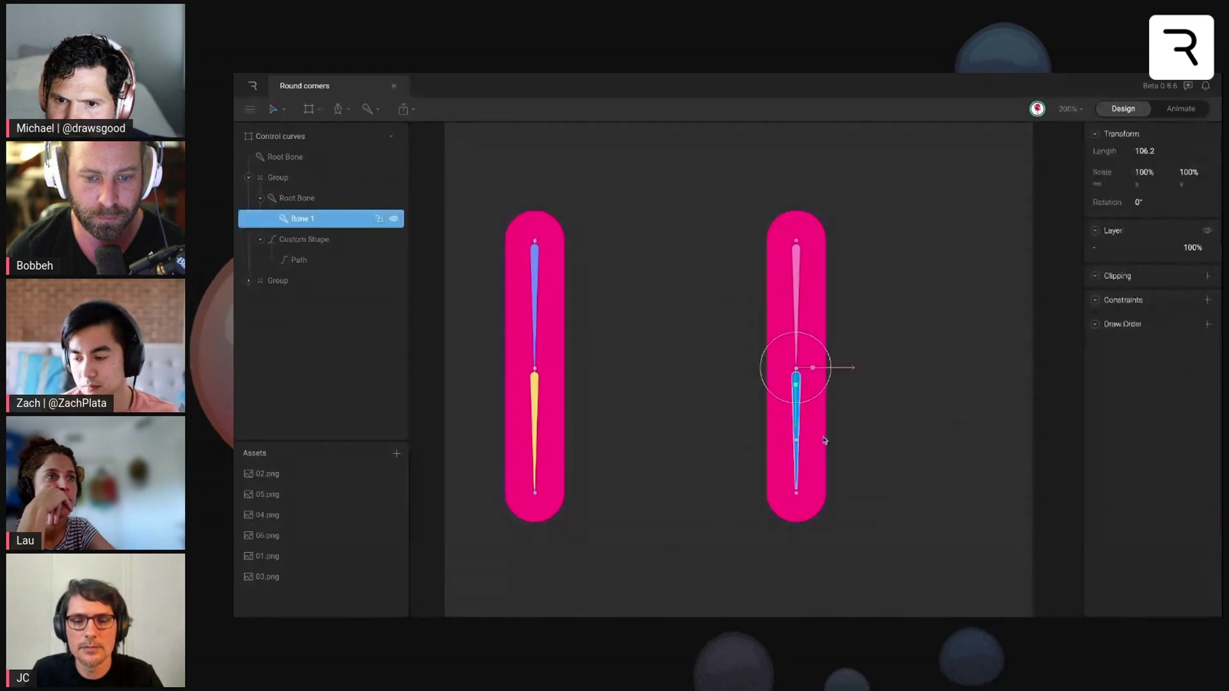
drag(814, 401, 844, 389)
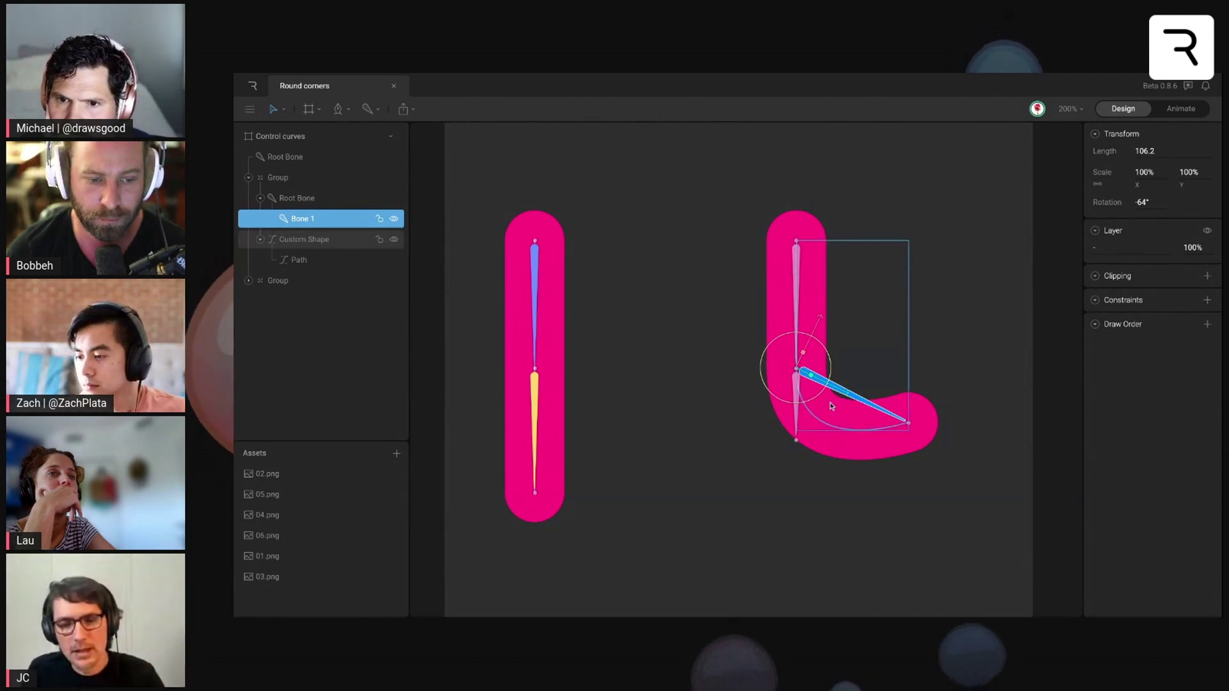
key(ctrl+z)
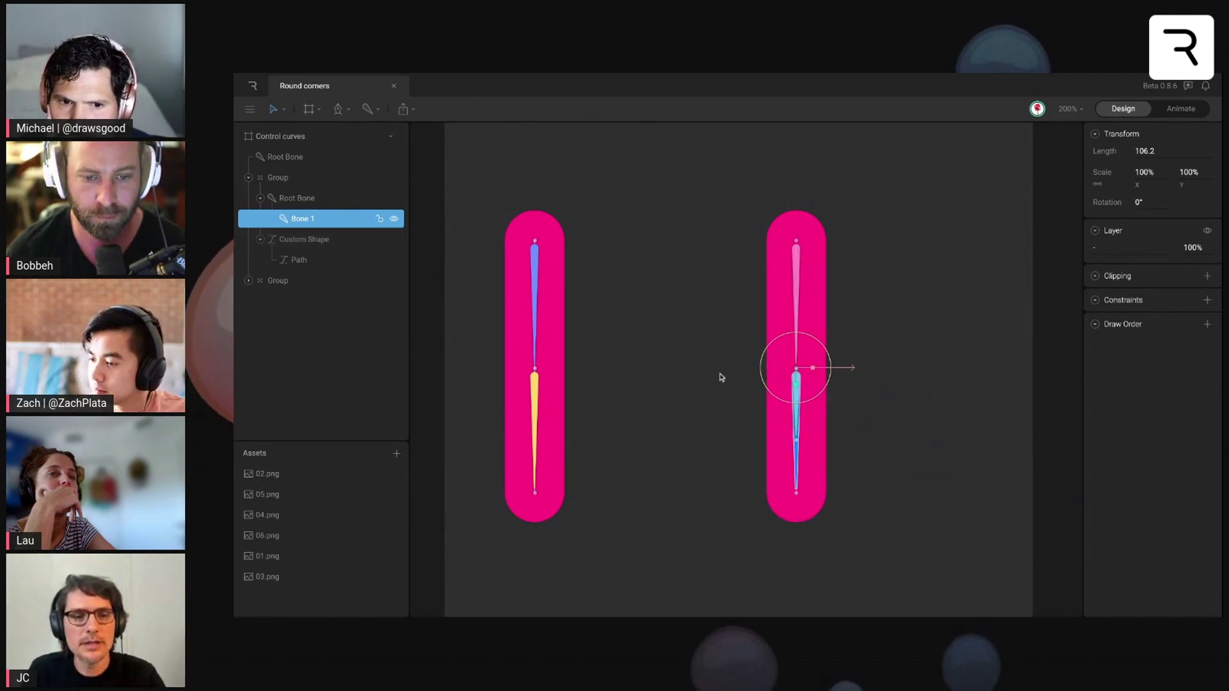
Rename the separate root bone at the middle joint as Ctrl and deselect it
click(291, 157)
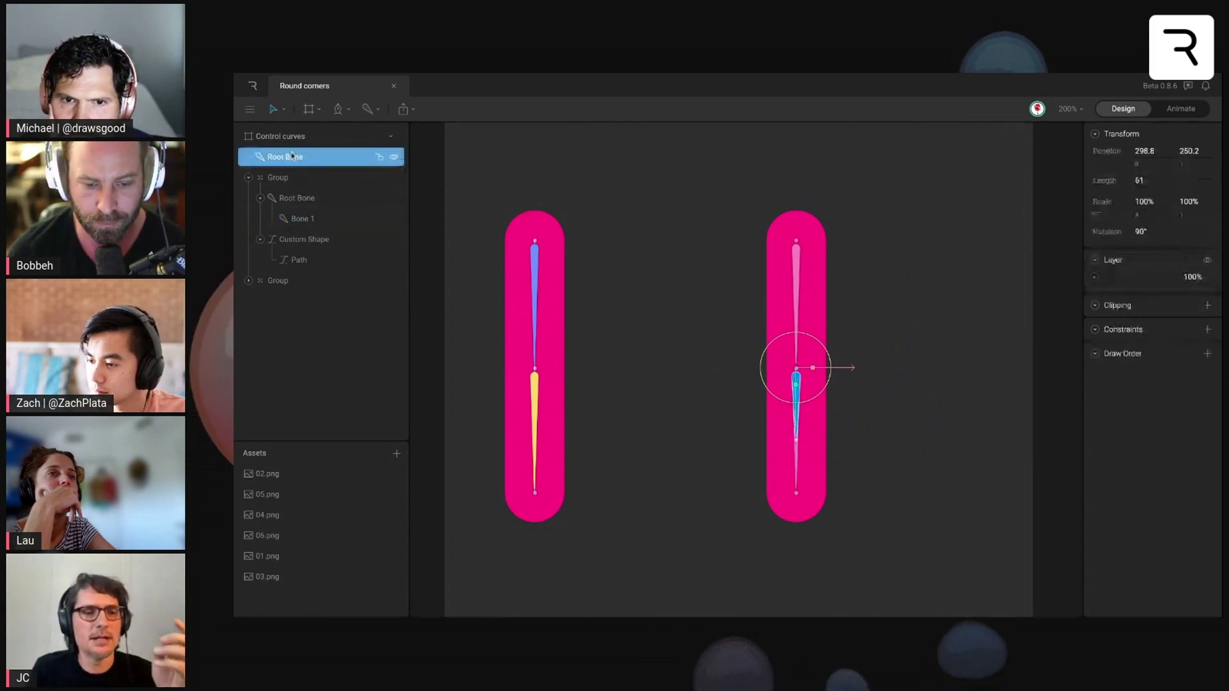
double_click(291, 156)
text(Ctrl)
key(Return)
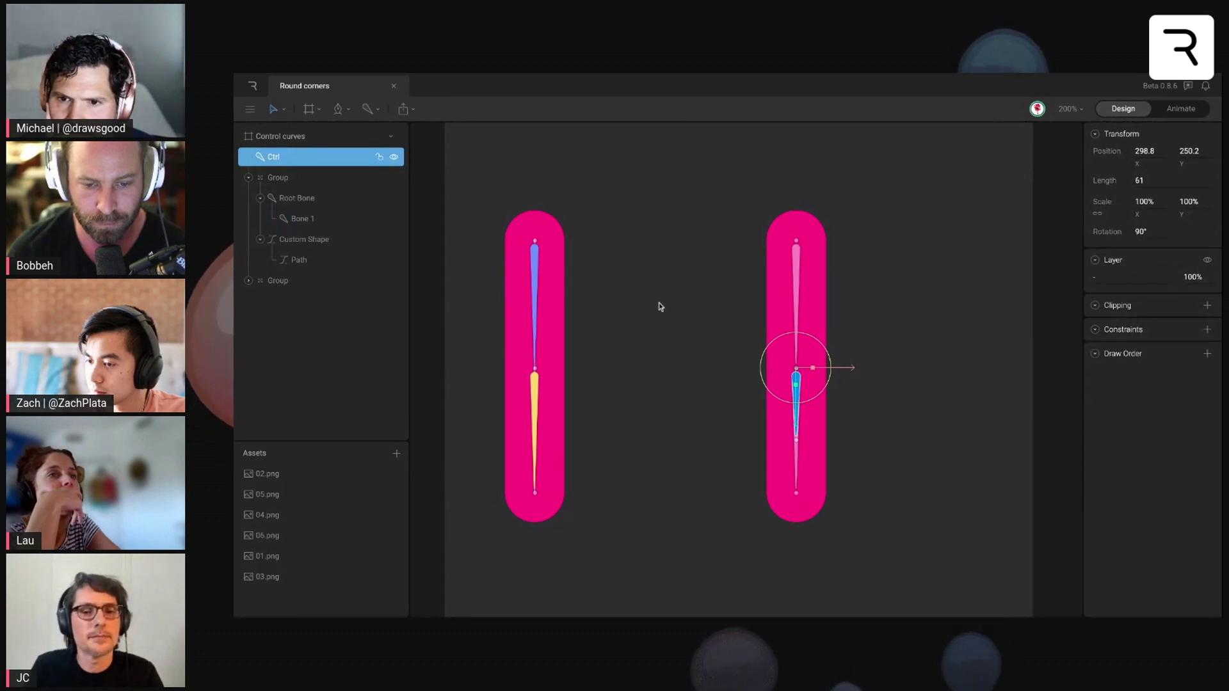
click(721, 349)
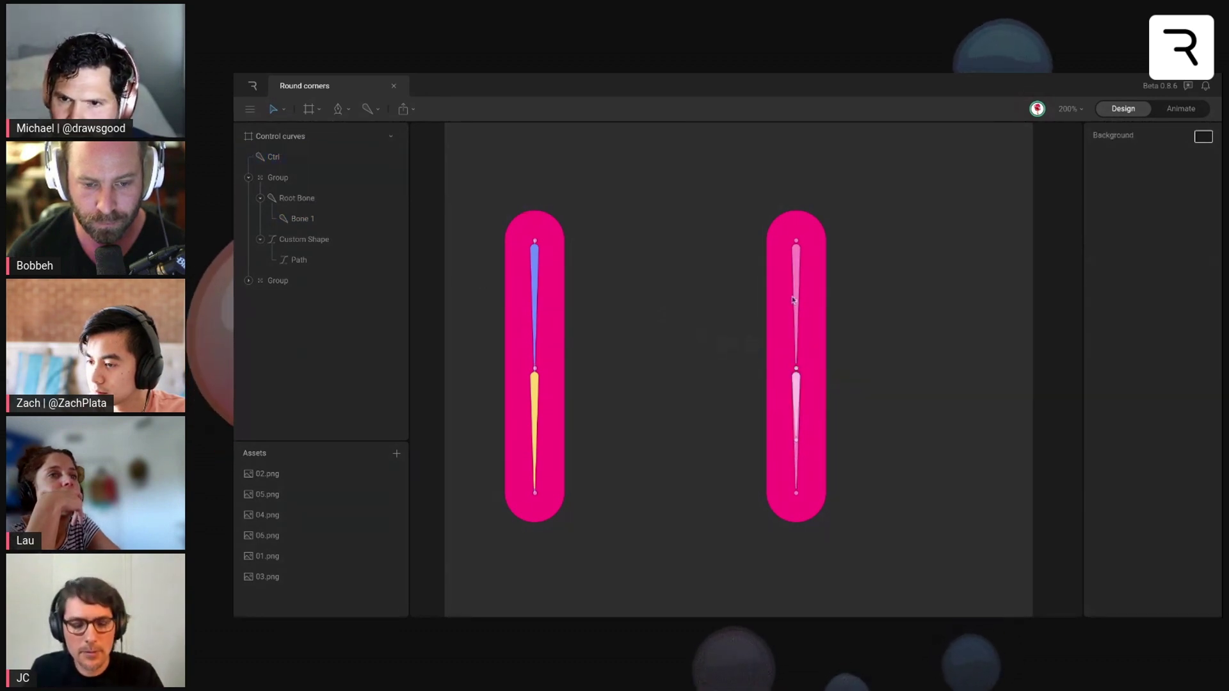
Test the copied shape's bend by rotating Bone 1 to about -63°, and undo the rotation
click(798, 291)
click(841, 477)
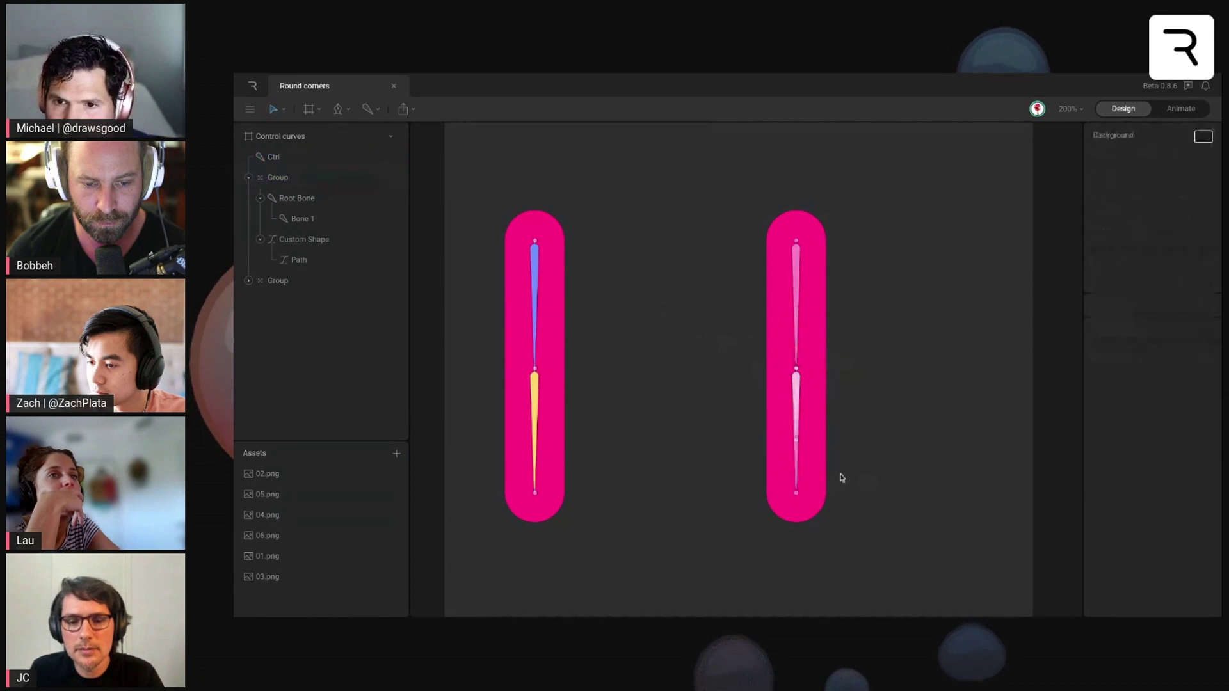
click(809, 451)
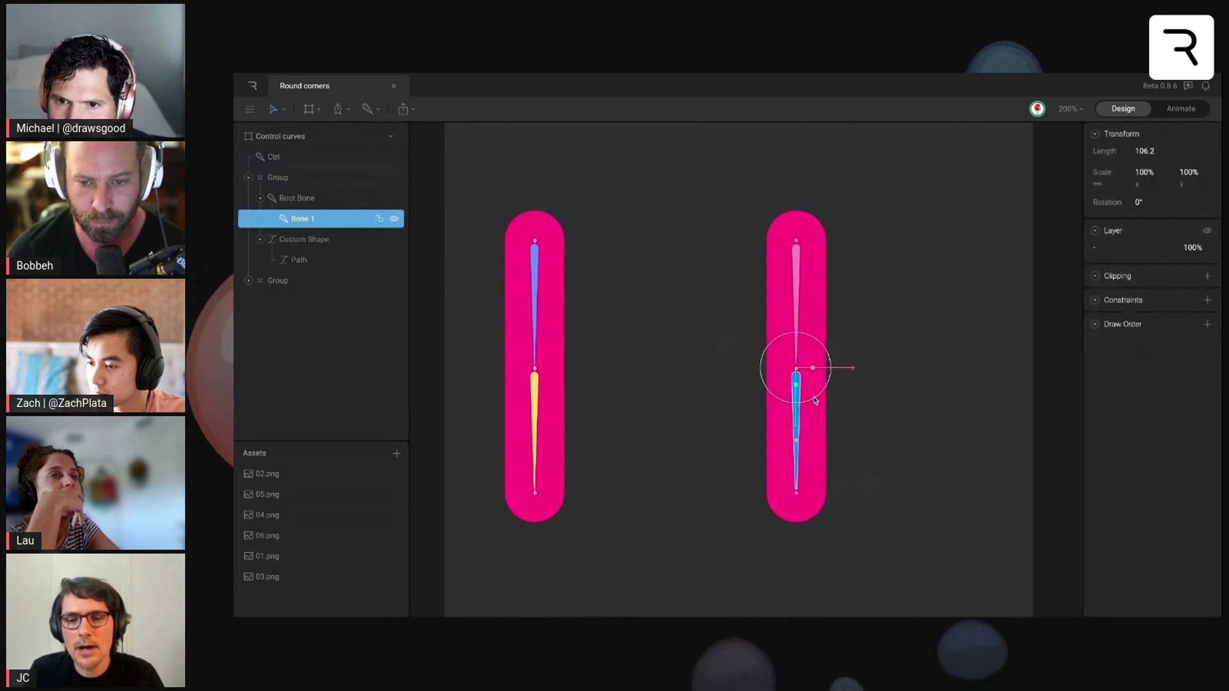
drag(816, 402, 840, 403)
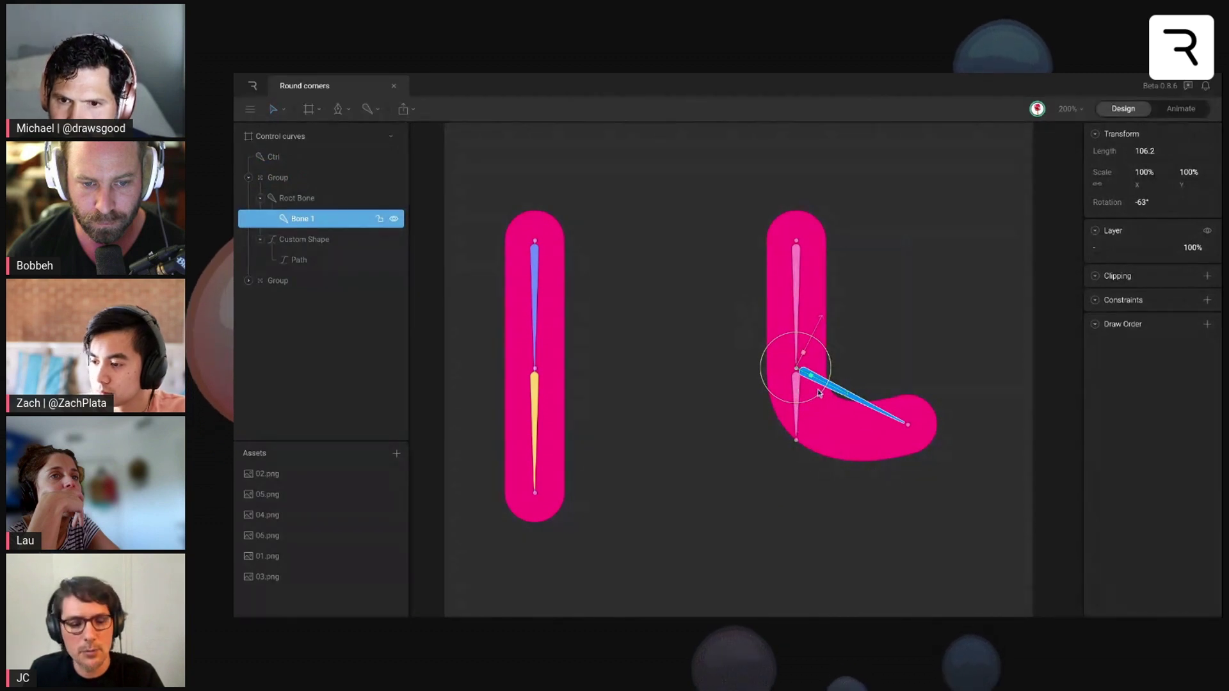
key(ctrl+z)
Try rotating the copied shape's Root Bone to about 51° and undo the rotation
click(796, 273)
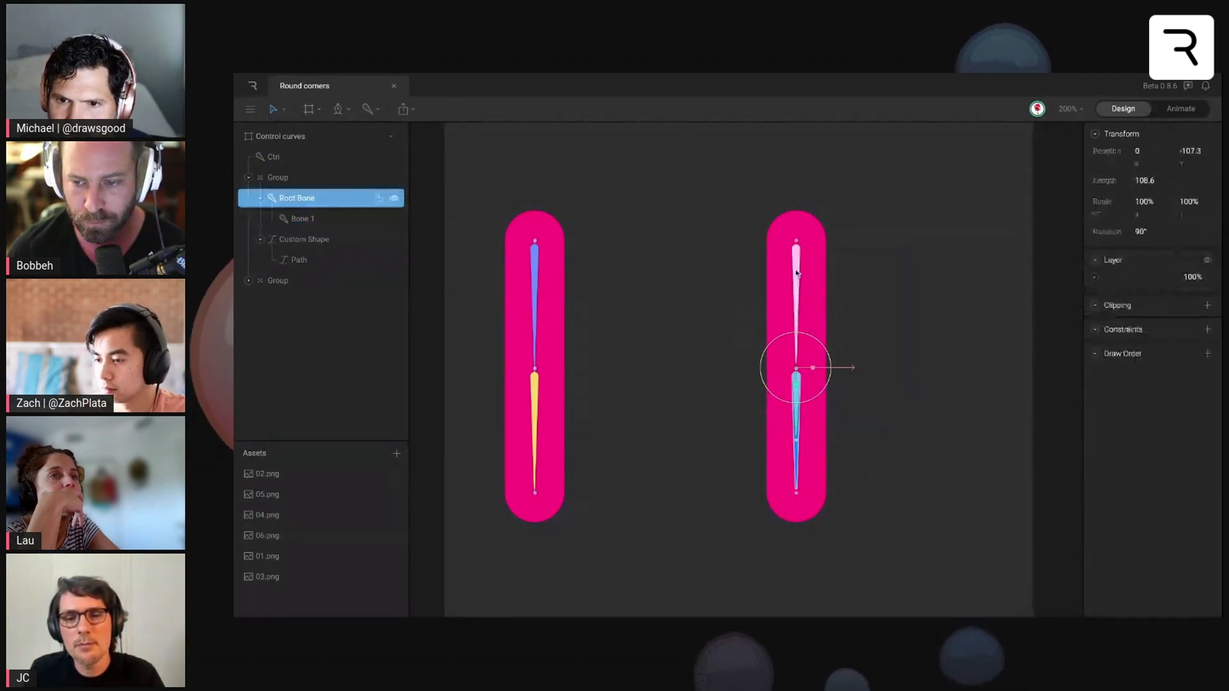
drag(800, 243, 832, 261)
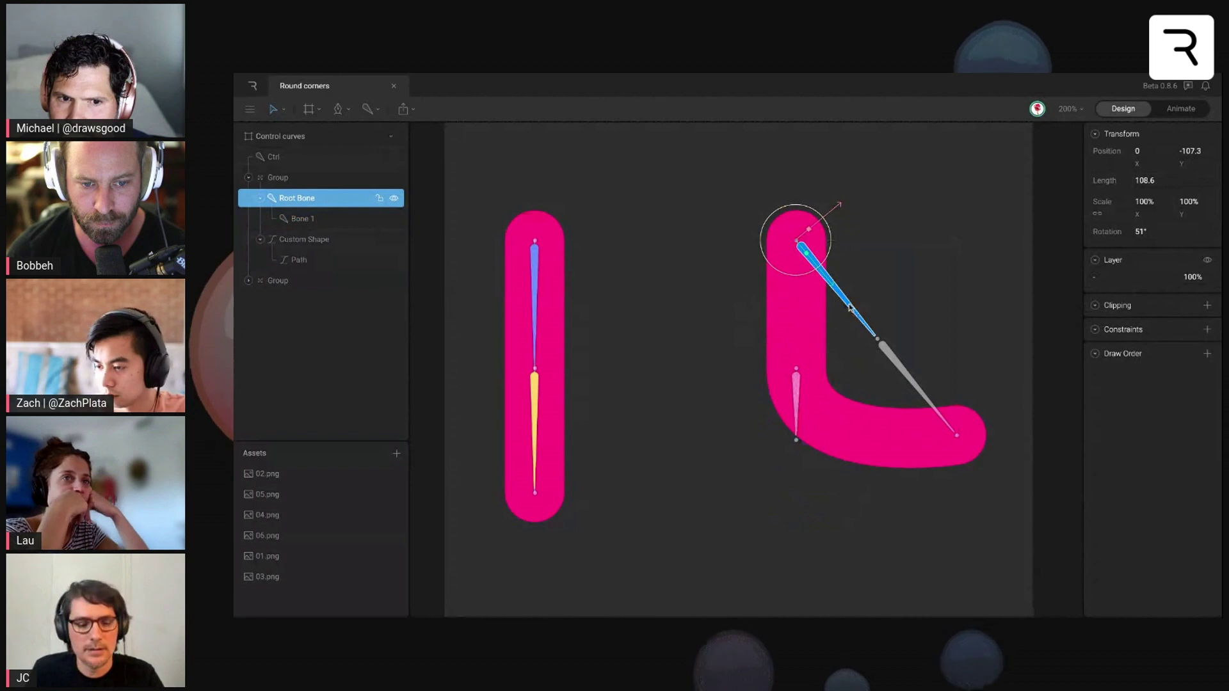
key(ctrl+z)
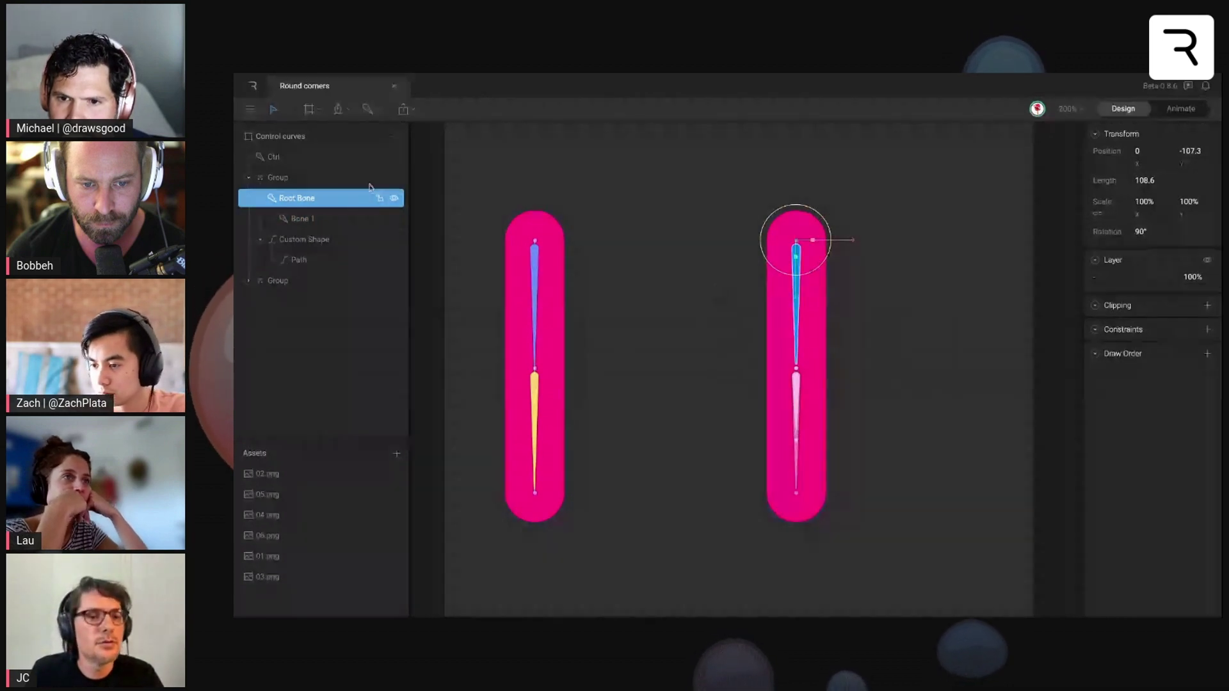
Nest the Ctrl bone under the copied shape's Root Bone and select that Root Bone
click(281, 160)
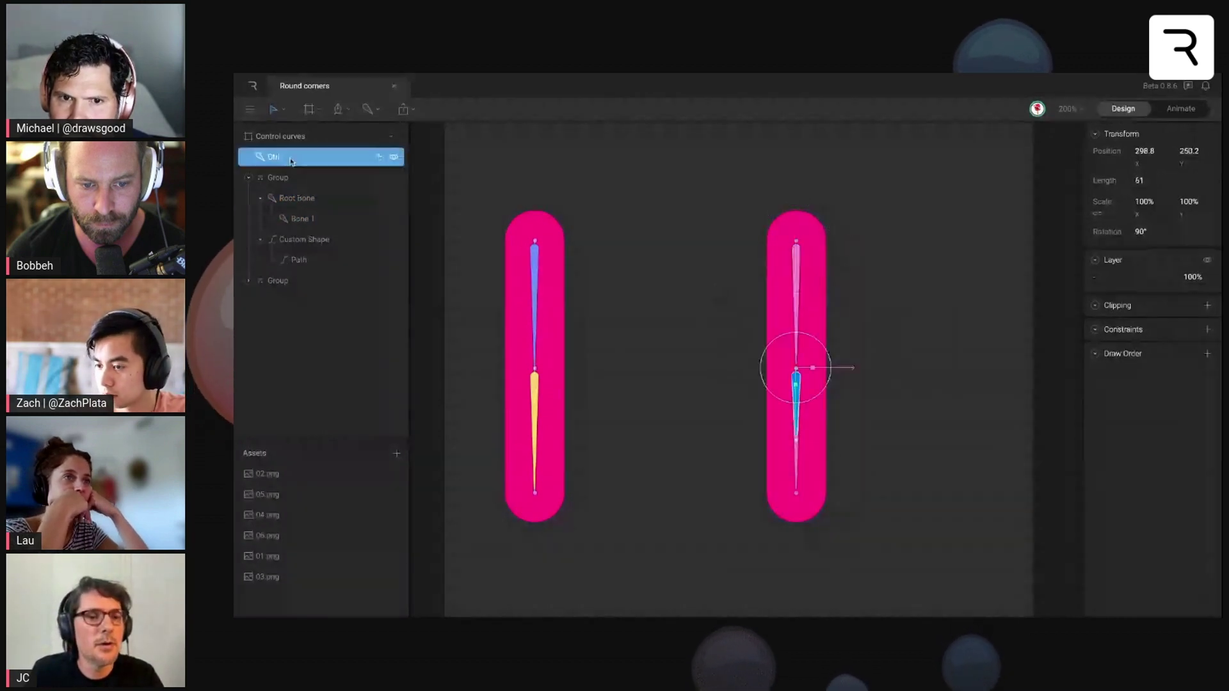
click(290, 197)
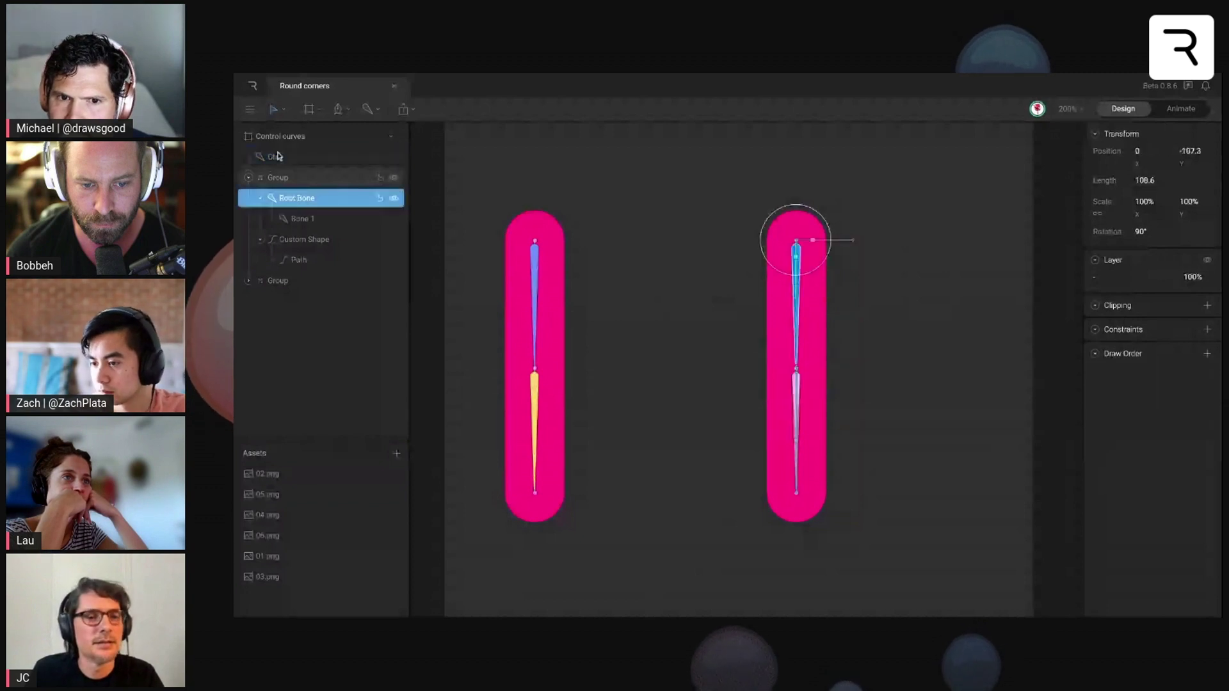
drag(274, 158, 297, 206)
click(302, 184)
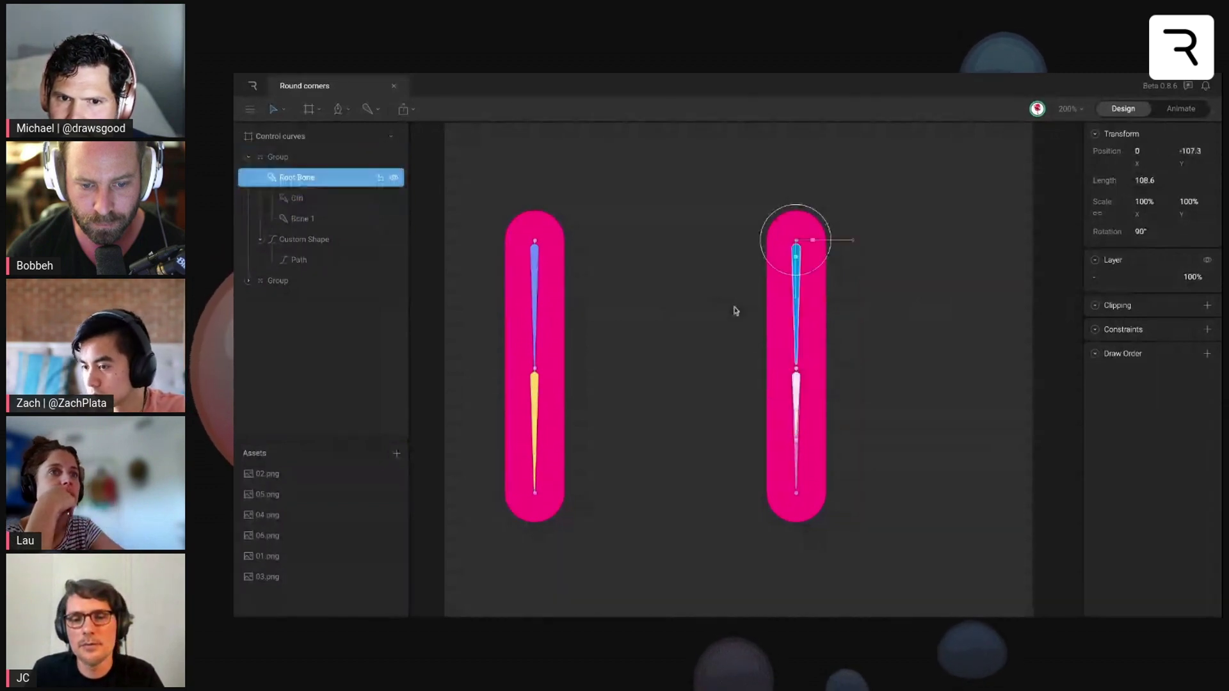
Test rotating the Root Bone and undo it, and rotate Bone 1 to about -50°
drag(811, 275, 810, 275)
key(ctrl+z)
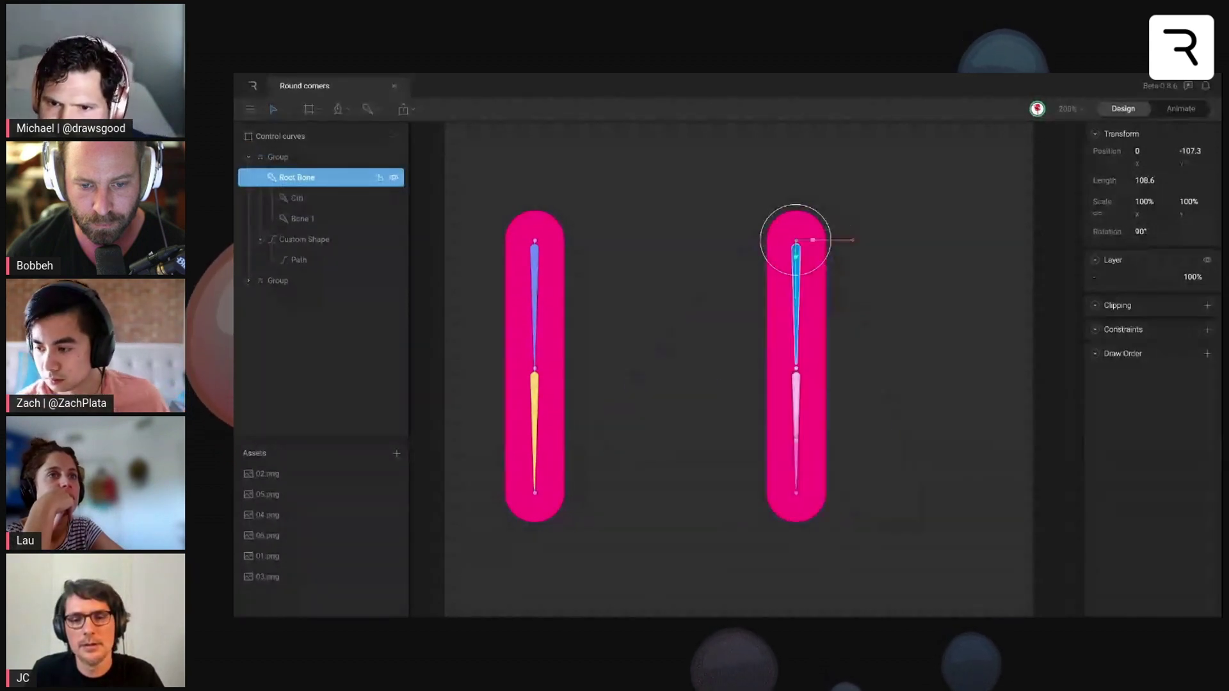
click(793, 439)
drag(809, 411, 808, 402)
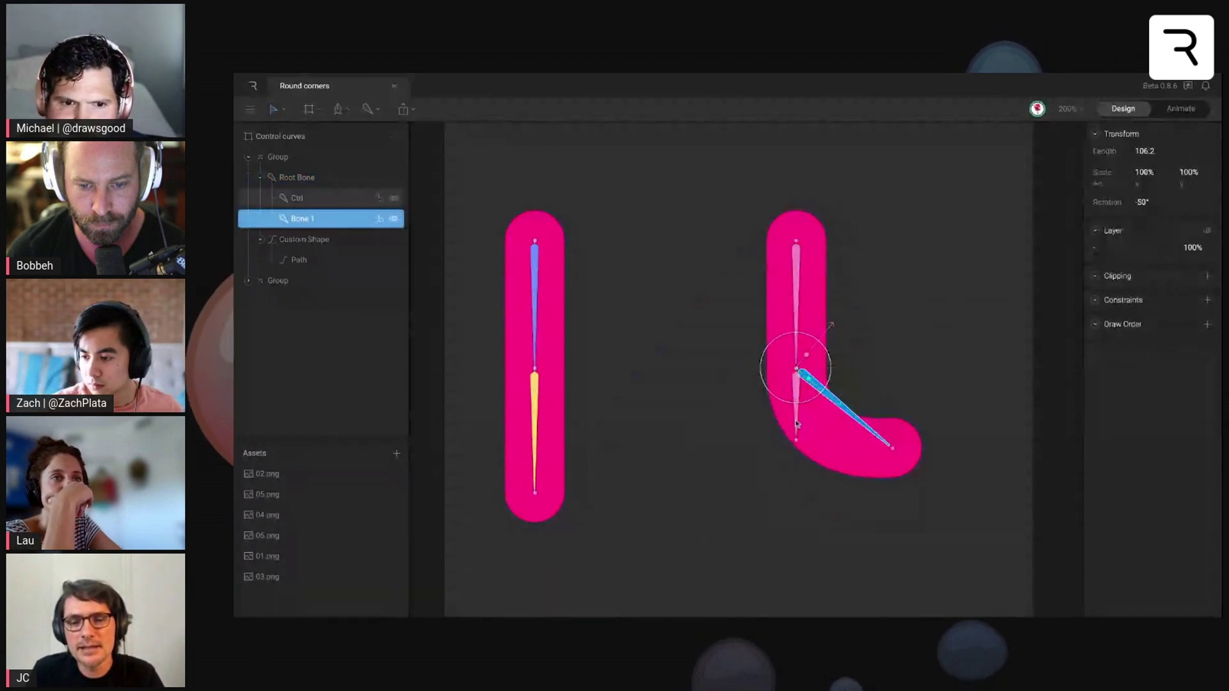
Add a Rotation constraint to the Ctrl bone with Bone 1 as its target
click(797, 424)
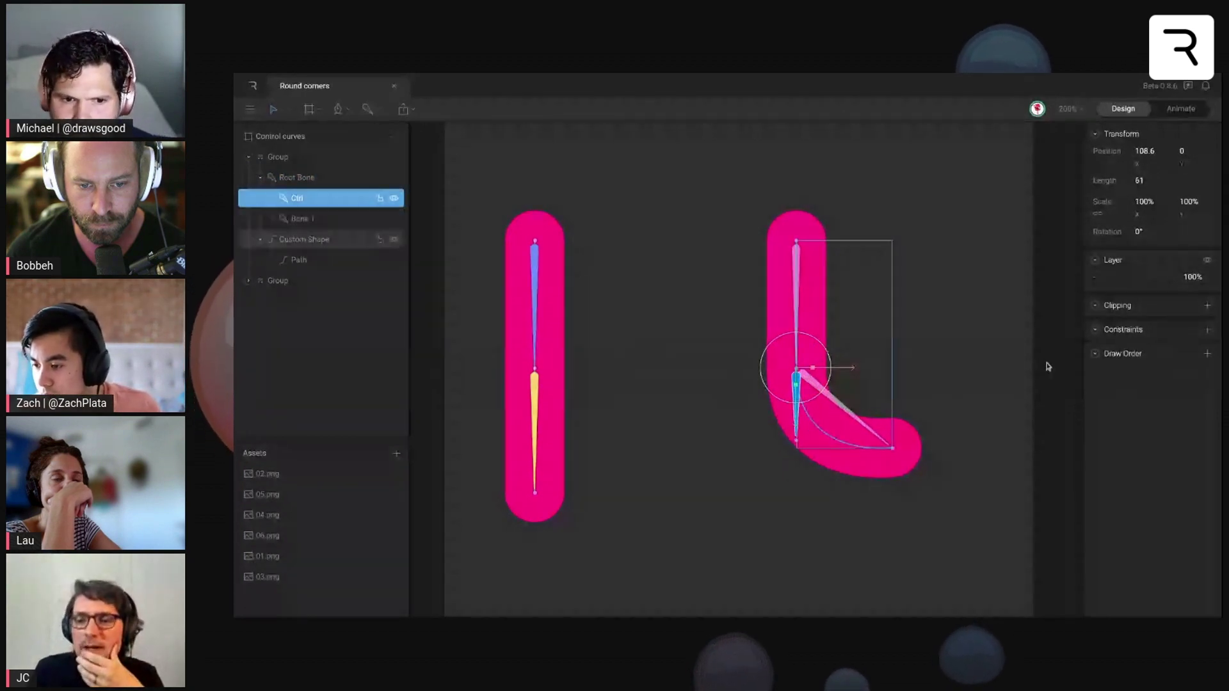
click(1207, 329)
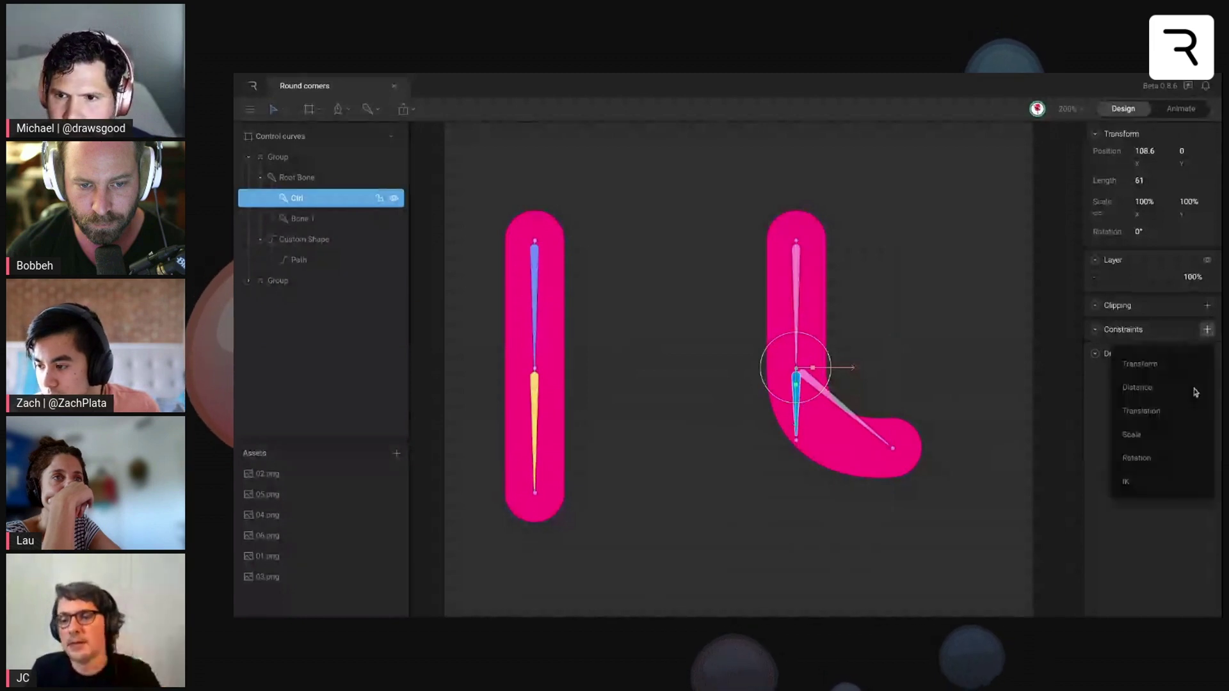
click(1136, 458)
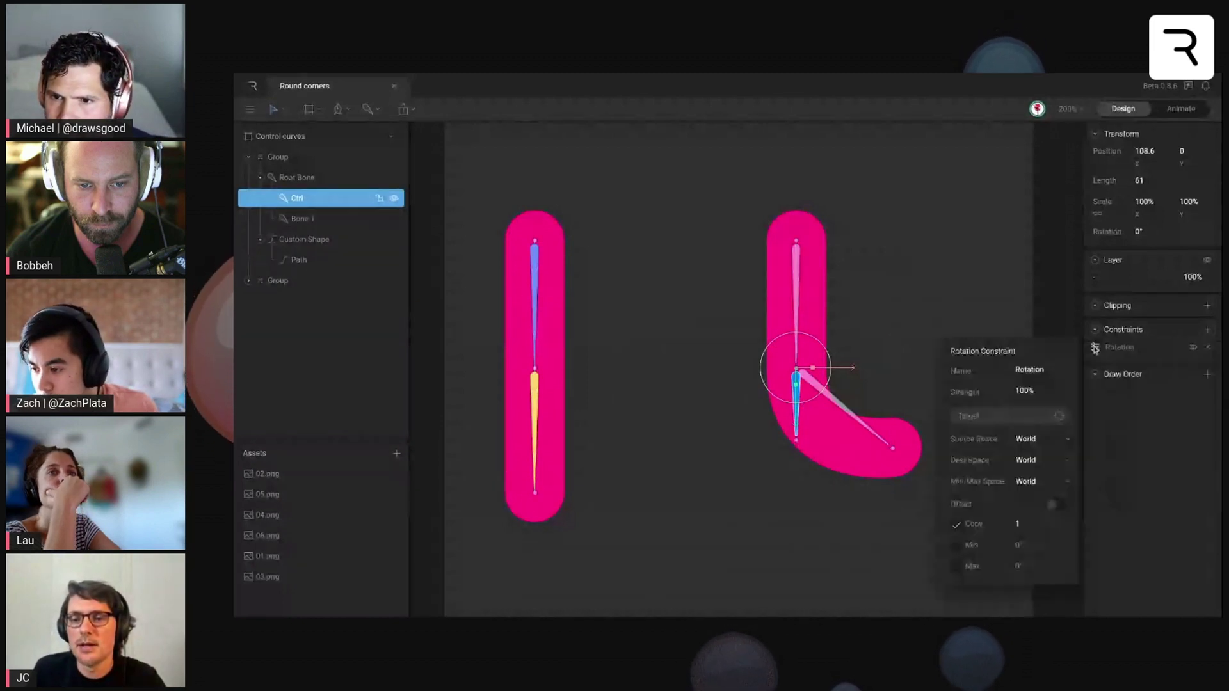
click(999, 416)
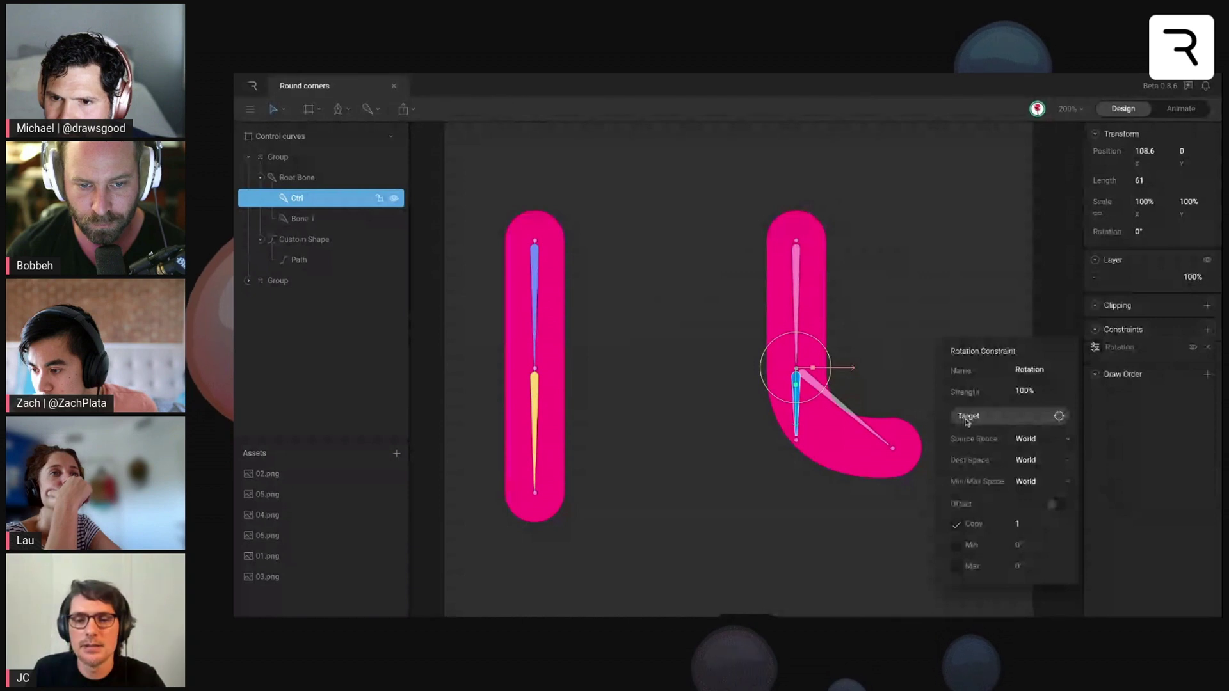
click(849, 414)
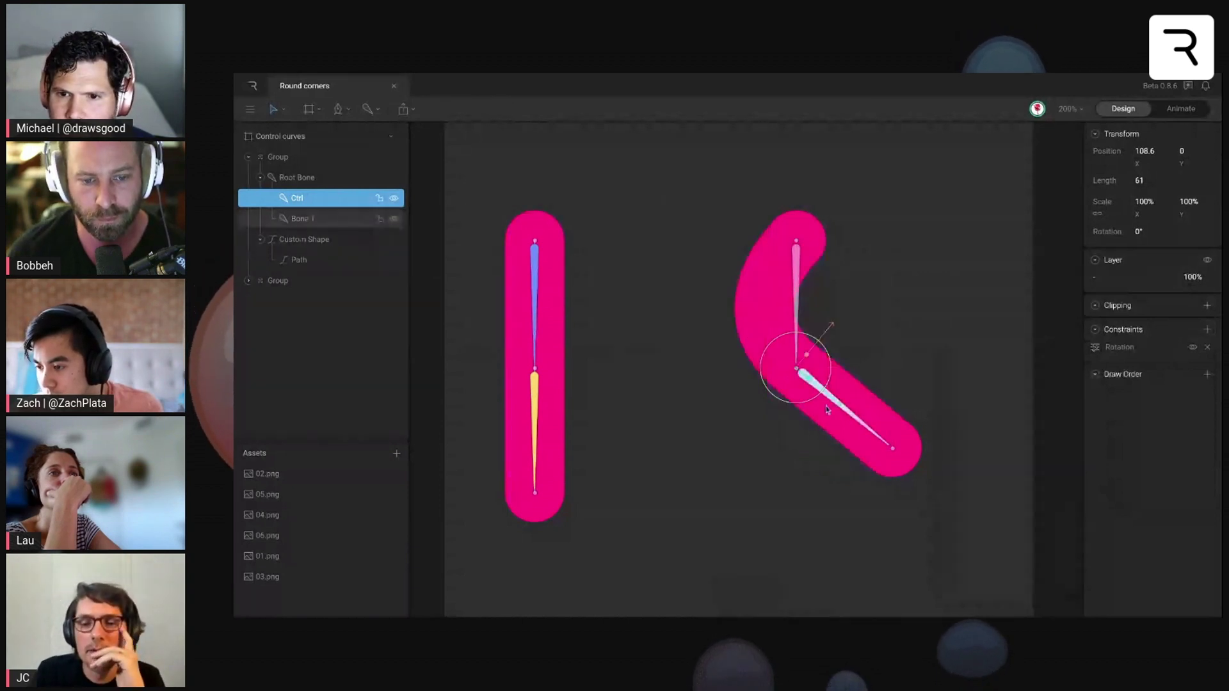
Test the Rotation constraint by rotating Bone 1, and undo the rotation
click(861, 424)
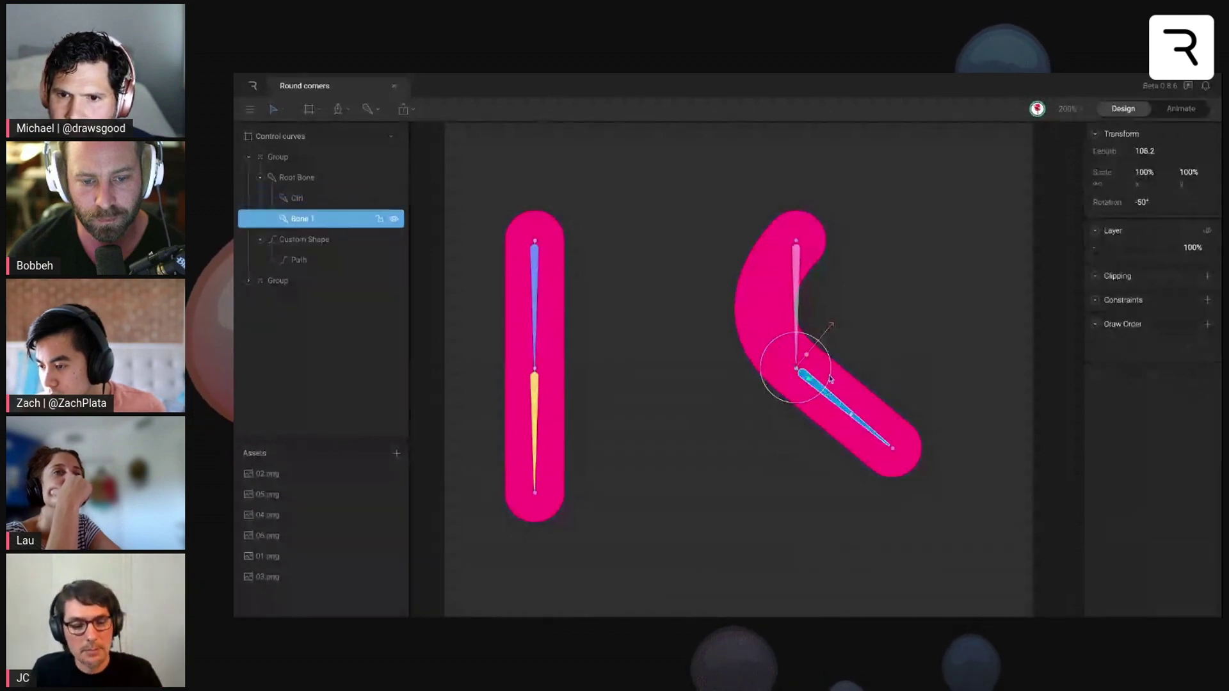
drag(830, 378, 819, 395)
key(ctrl+z)
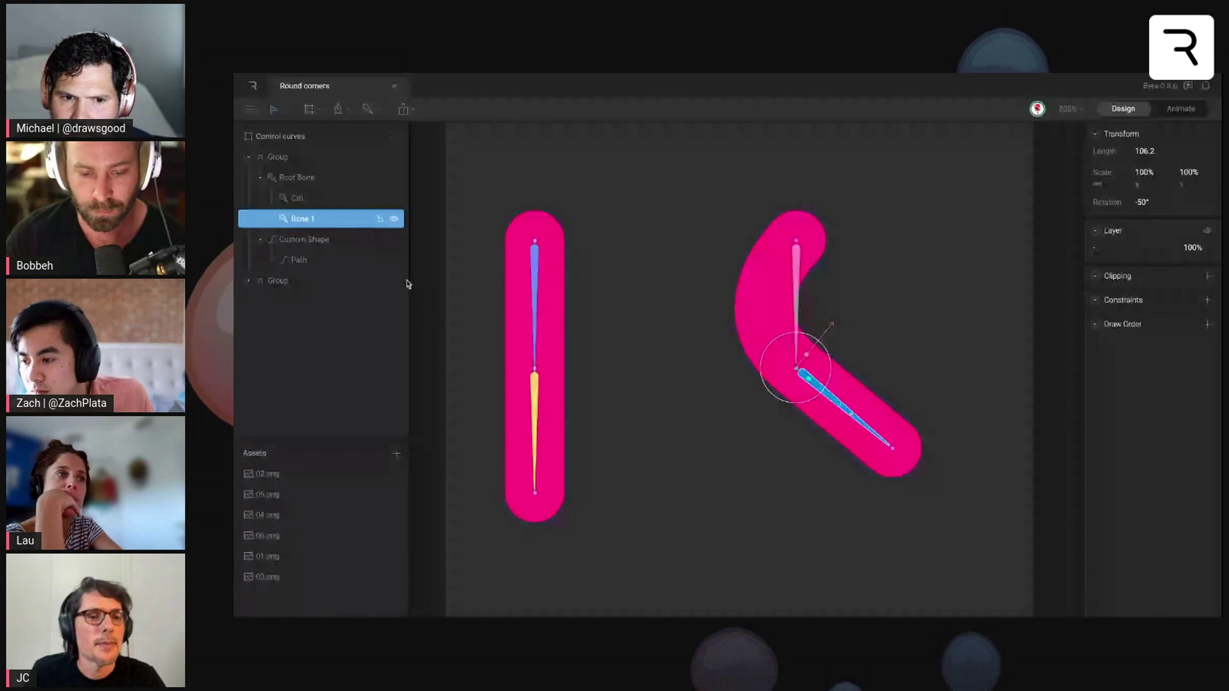
Set the strength of the Ctrl bone's Rotation constraint to 50% and select Bone 1
click(318, 201)
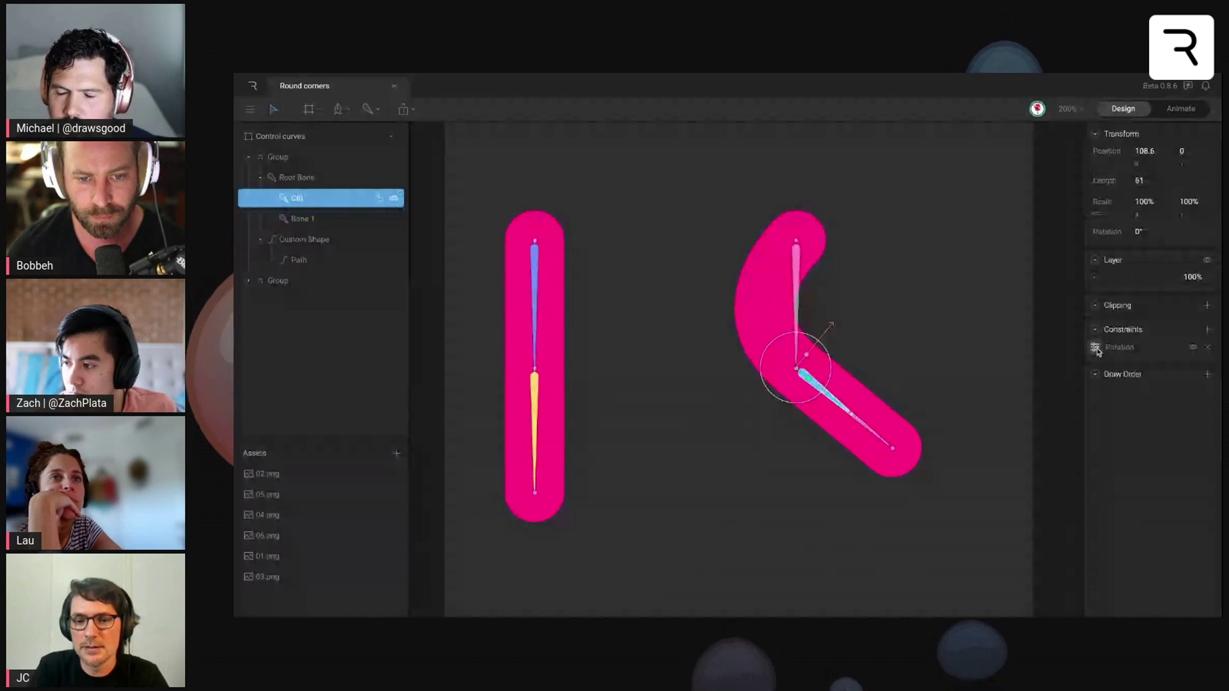
click(1096, 349)
key(Return)
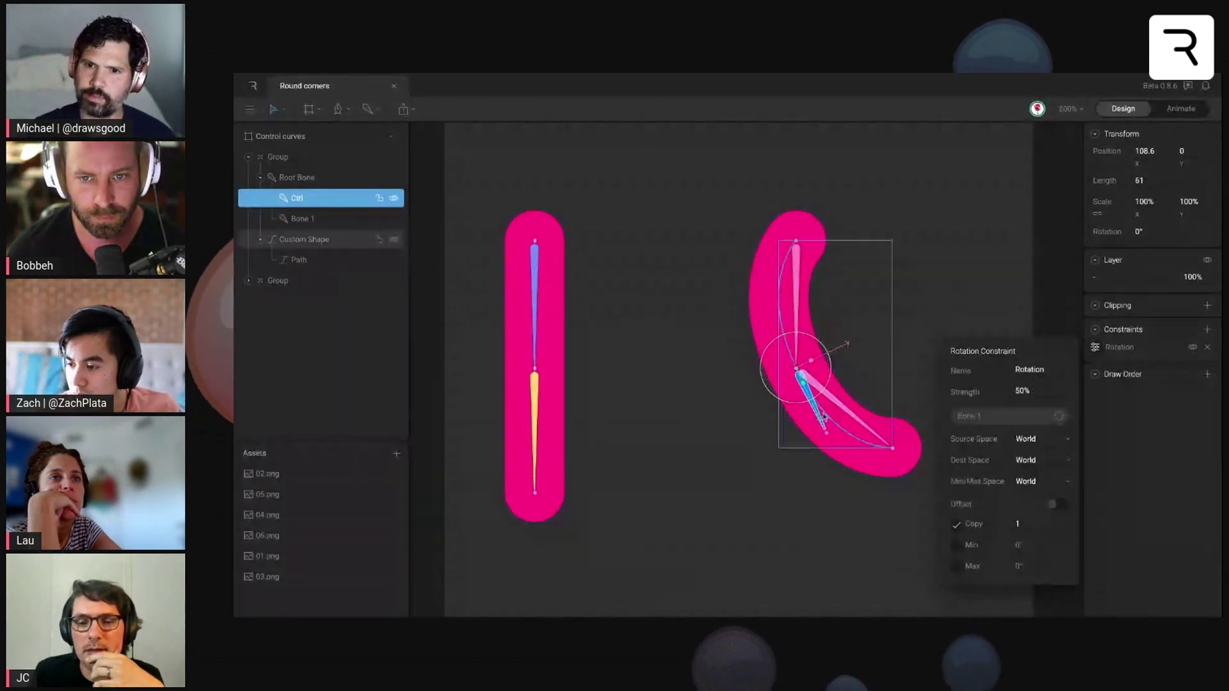
click(840, 407)
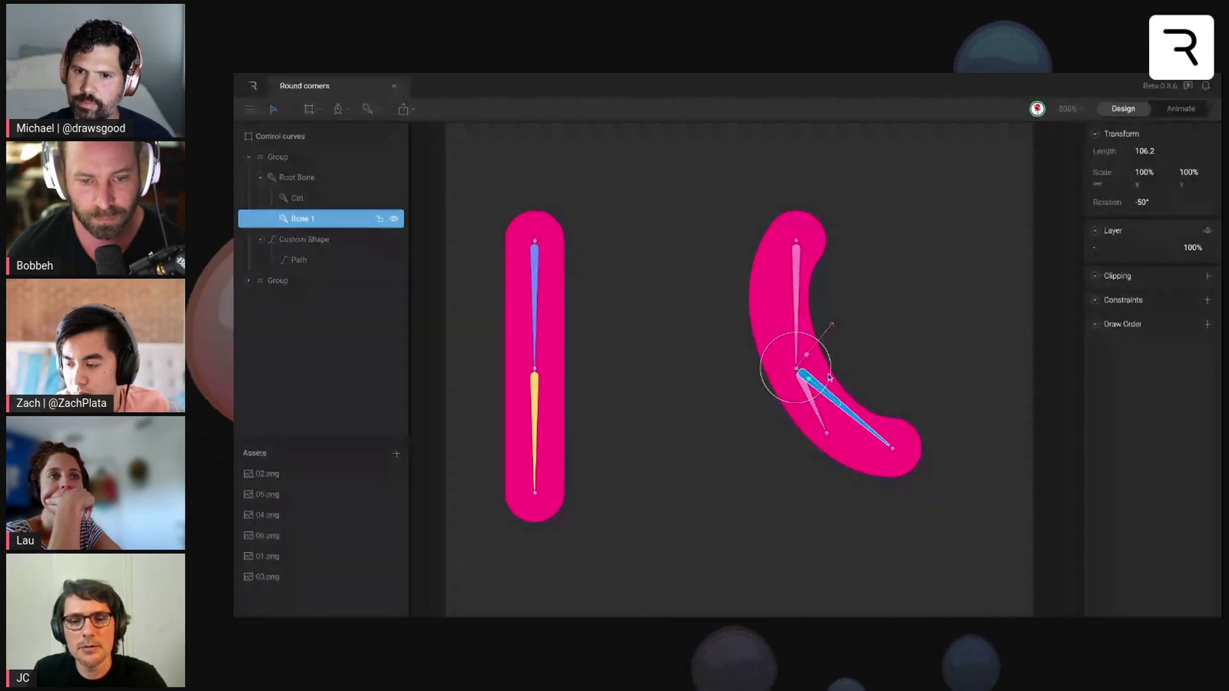
Test the half-strength constraint by rotating Bone 1 to -77° and back to about -50°, and scale the Ctrl bone to 13% by 59%
drag(829, 379, 858, 384)
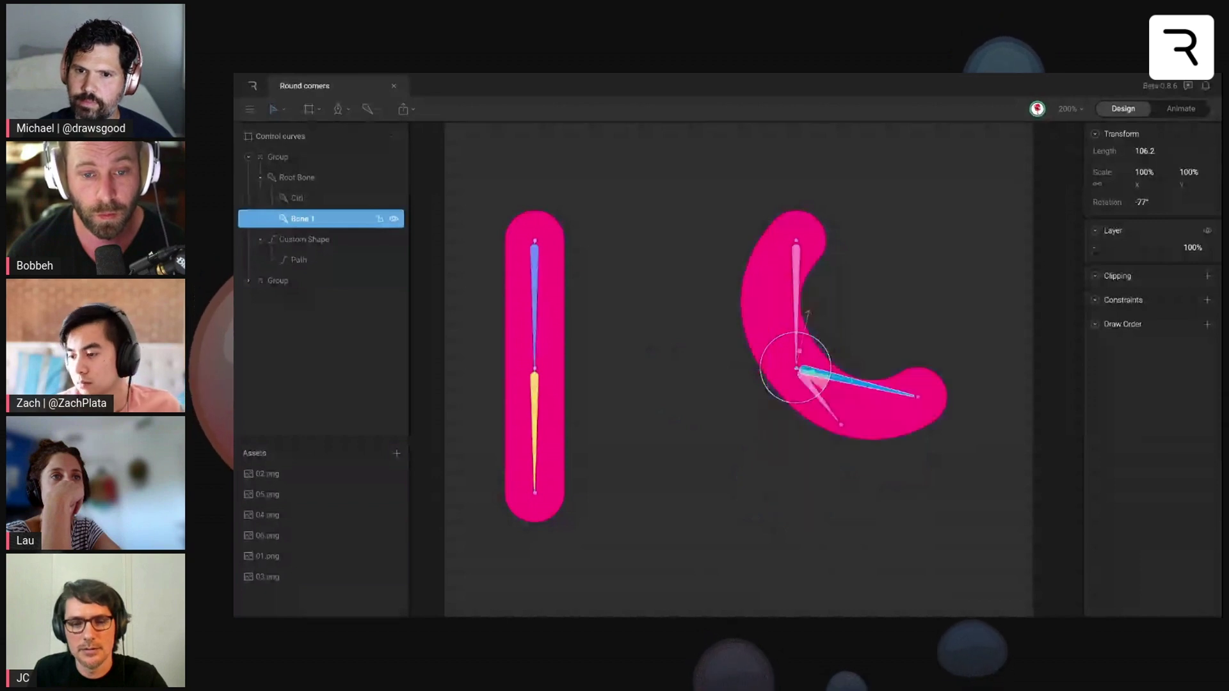
drag(807, 312, 814, 403)
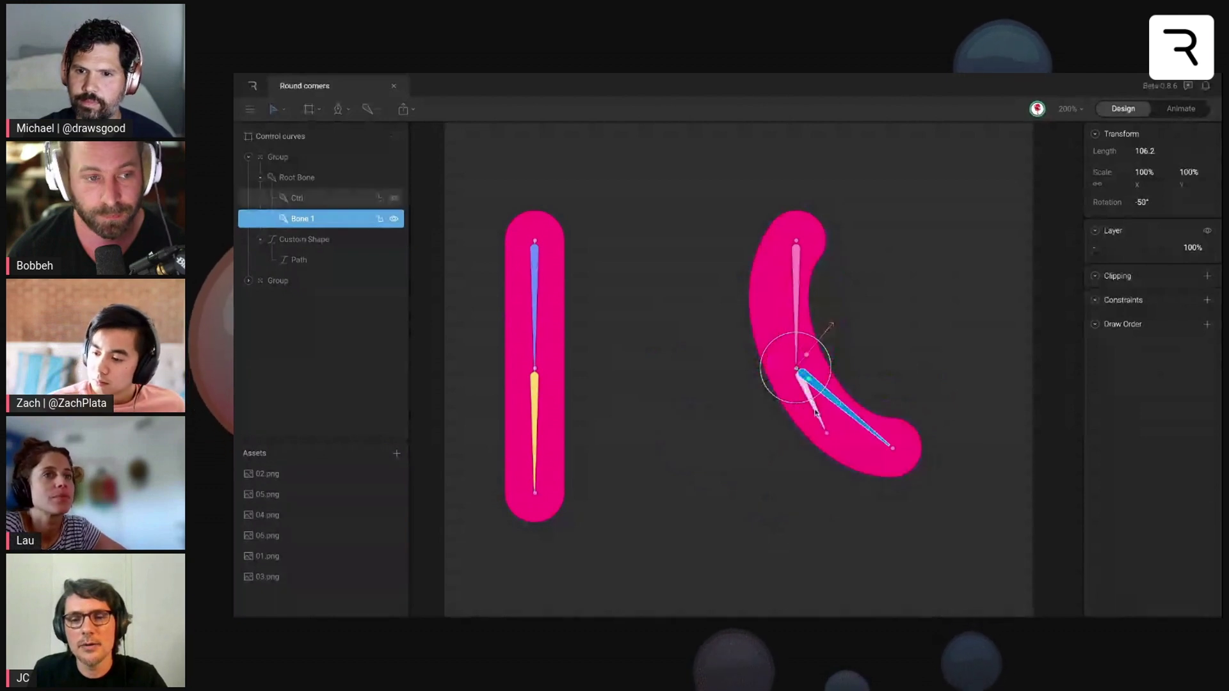
click(816, 413)
mouse_move(815, 413)
mouse_down()
mouse_move(800, 377)
mouse_move(819, 418)
mouse_up()
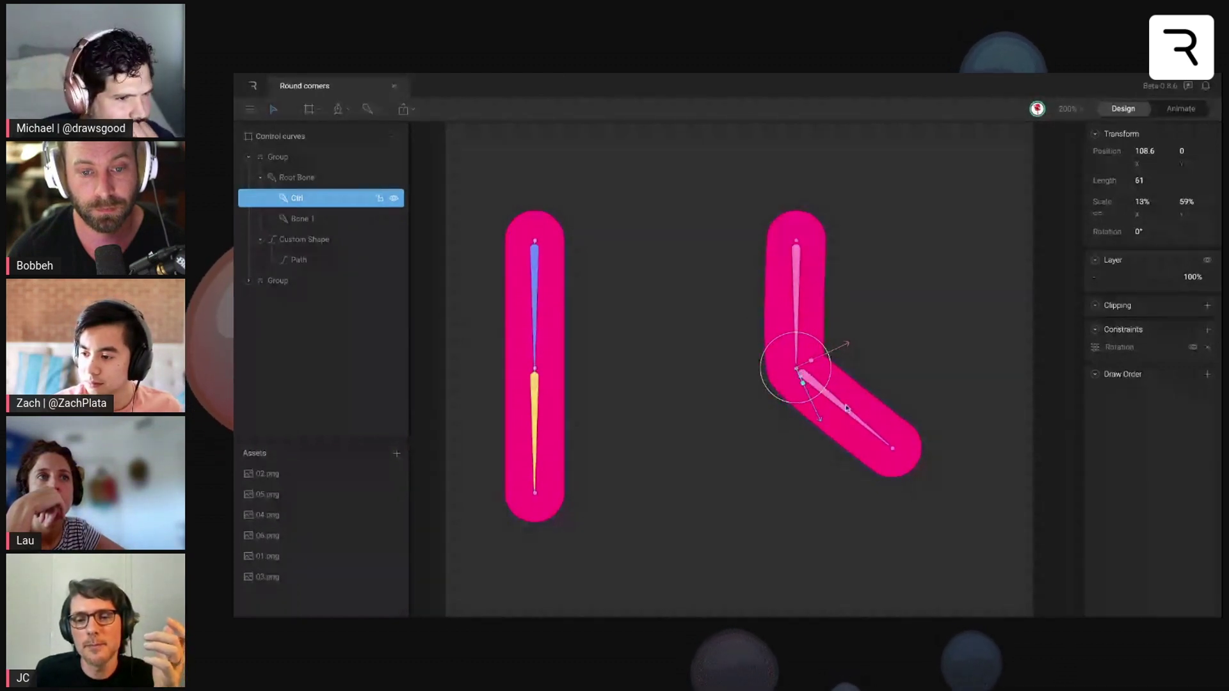
Test scaling the Ctrl bone to 74% by 16% with Bone 1 rotated to 70°, and undo the test changes
click(846, 410)
drag(830, 366, 780, 382)
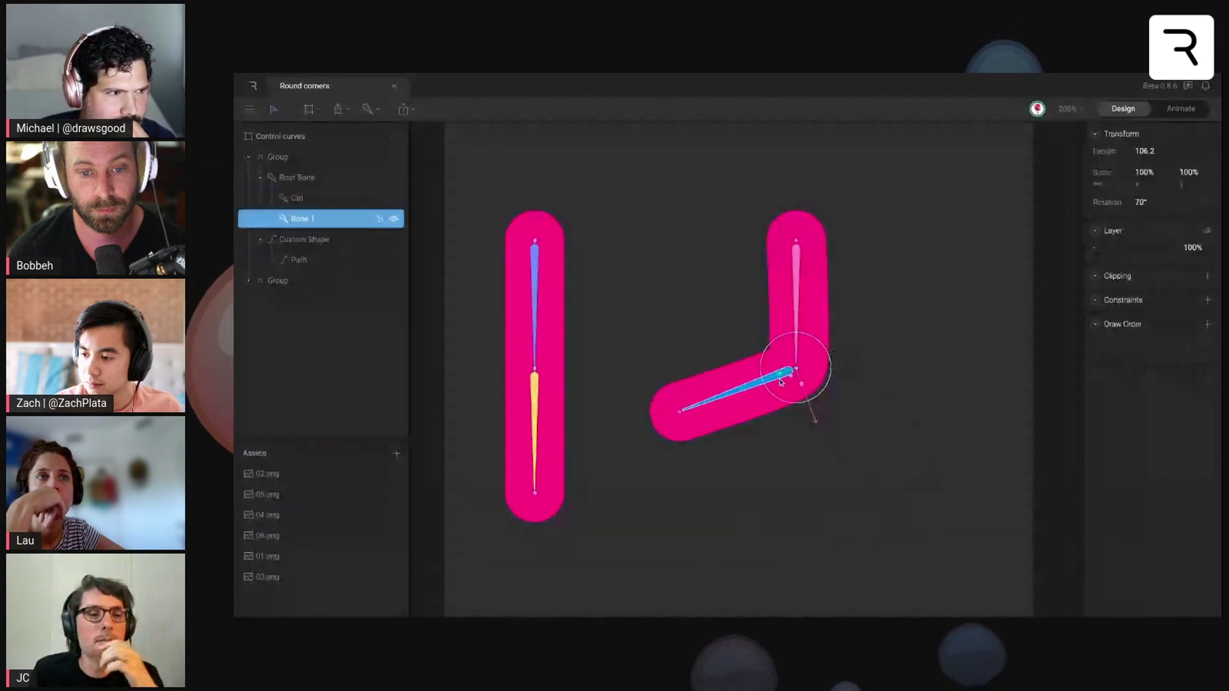
click(327, 198)
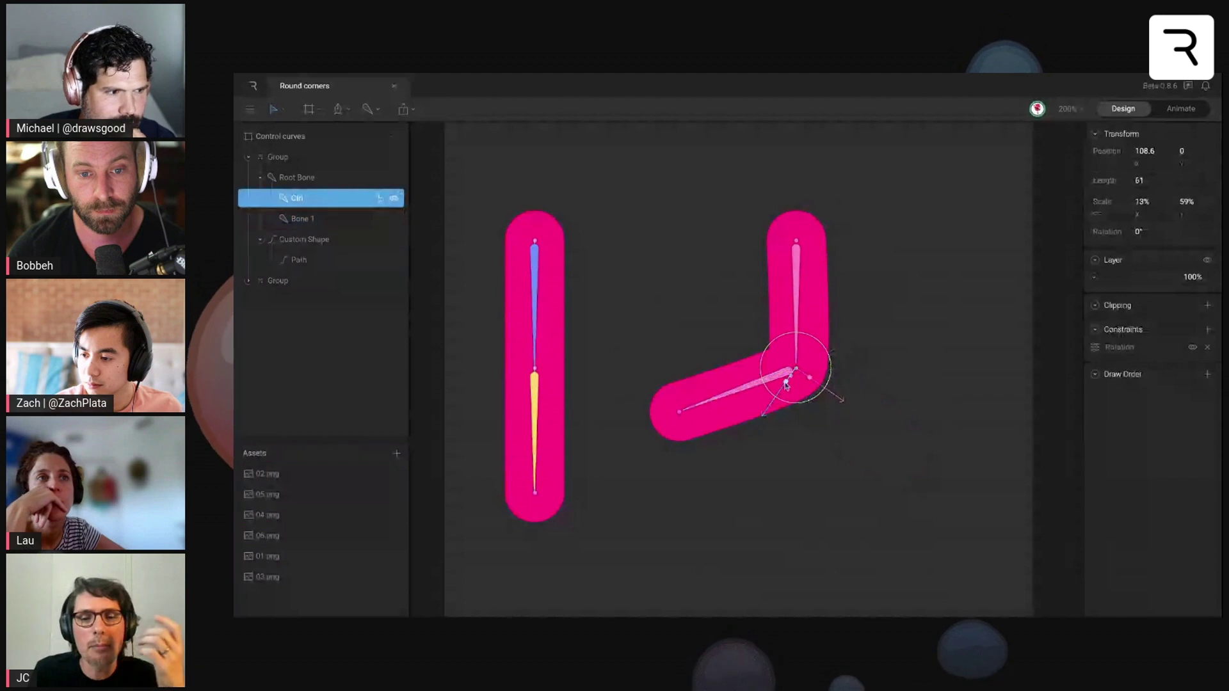
drag(787, 385, 781, 402)
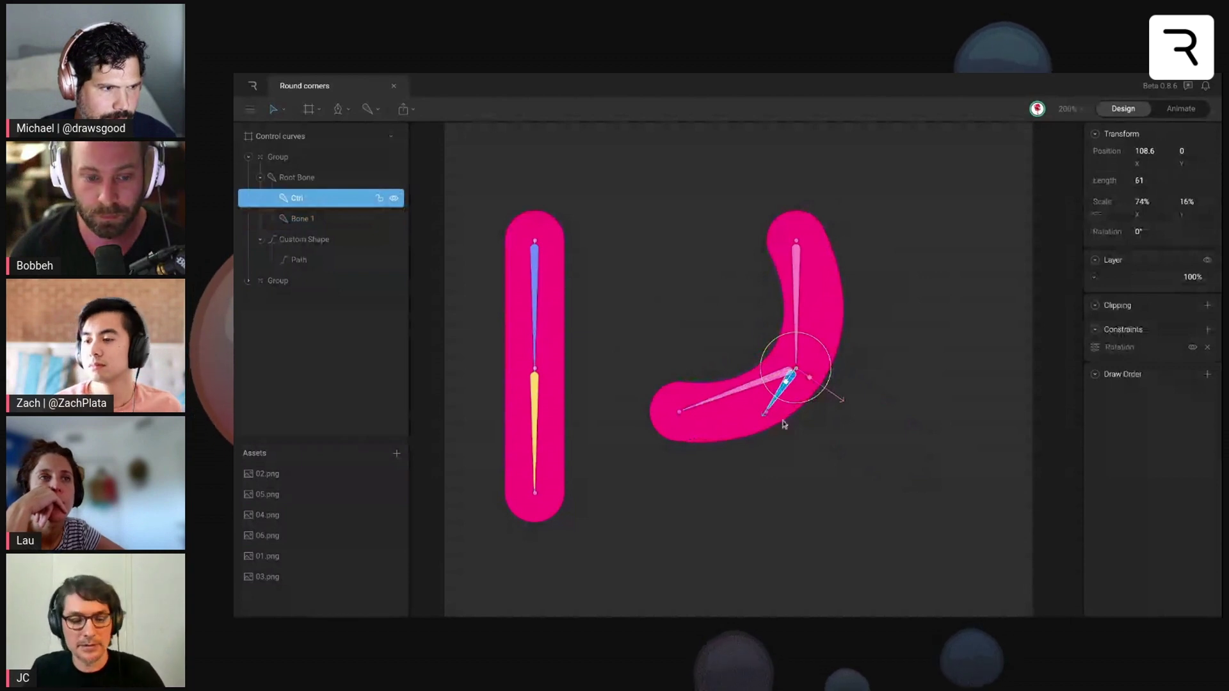
click(785, 402)
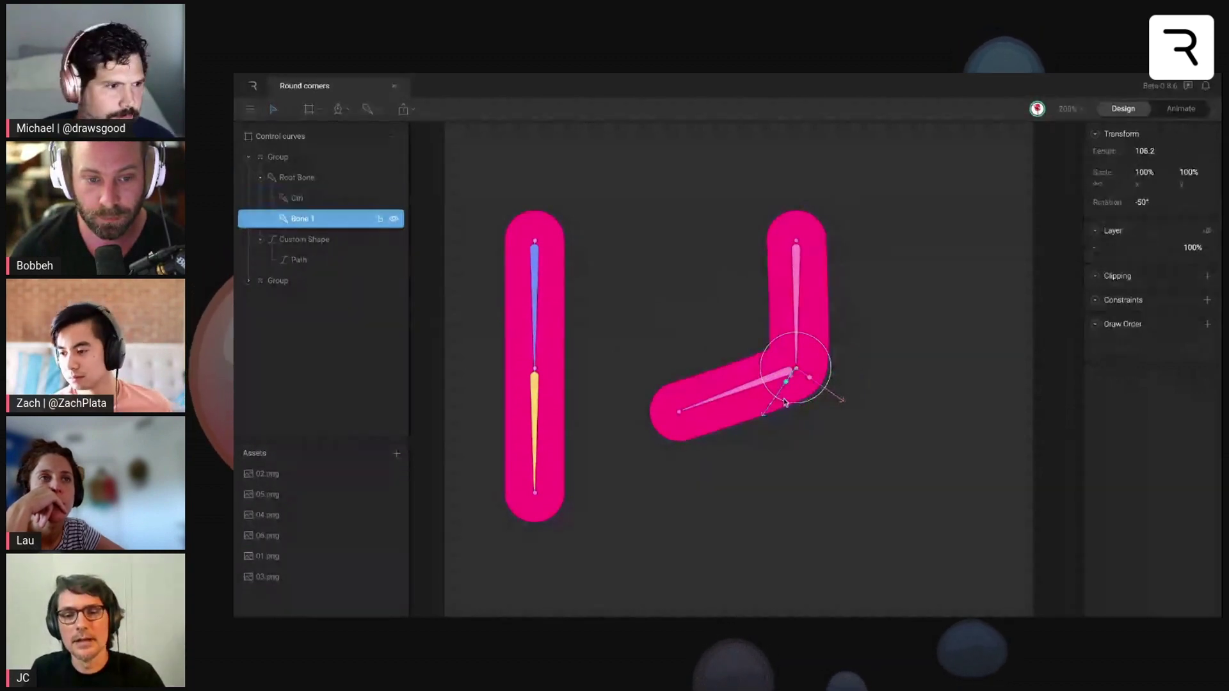
key(ctrl+z)
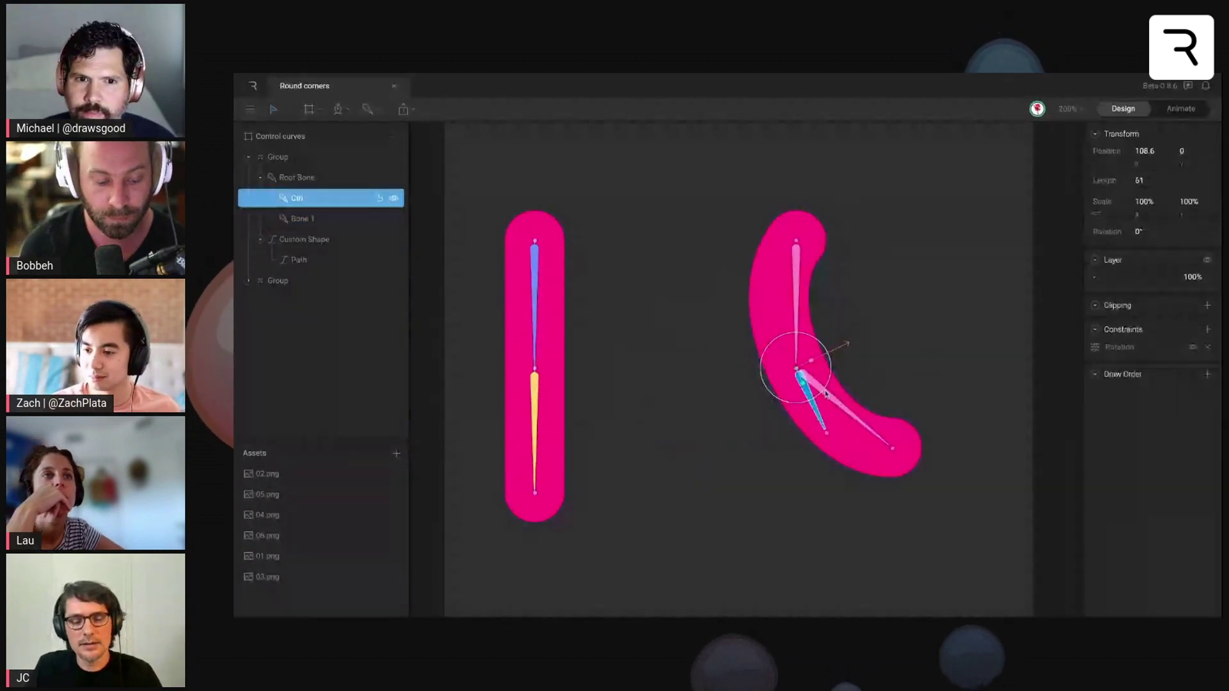
Go to the Control curves artboard with the single straight shape and hide the bones on the canvas
scroll(826, 394, down, 2)
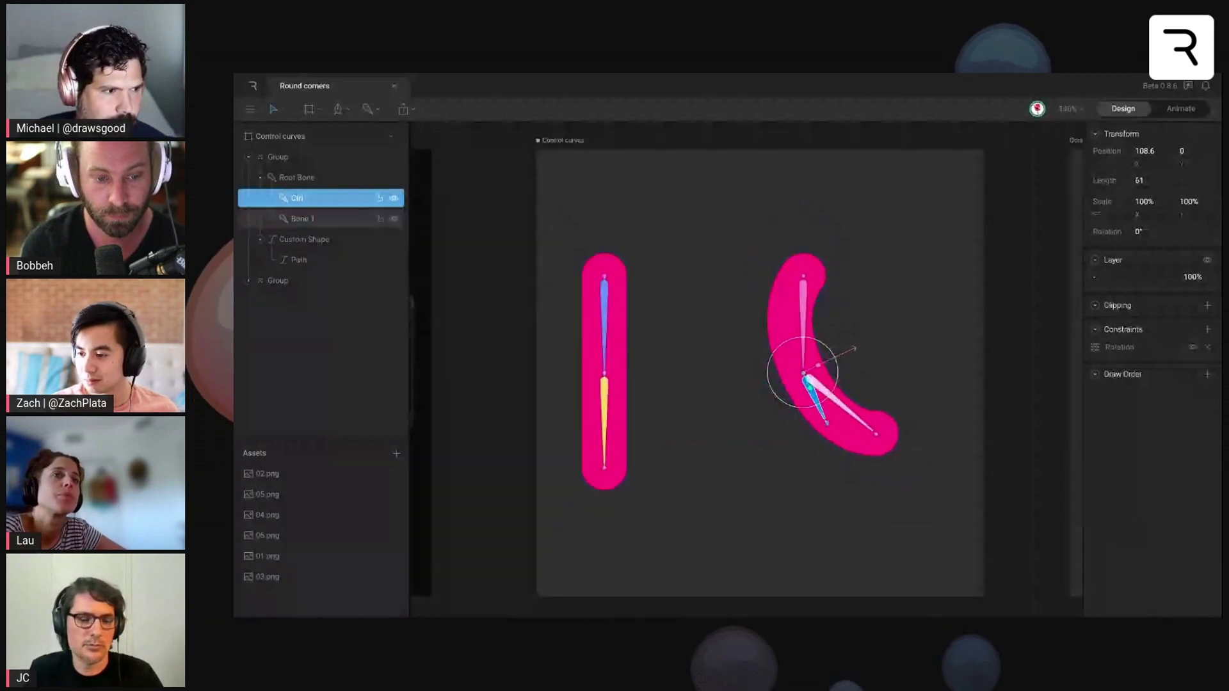
scroll(745, 368, right, 10)
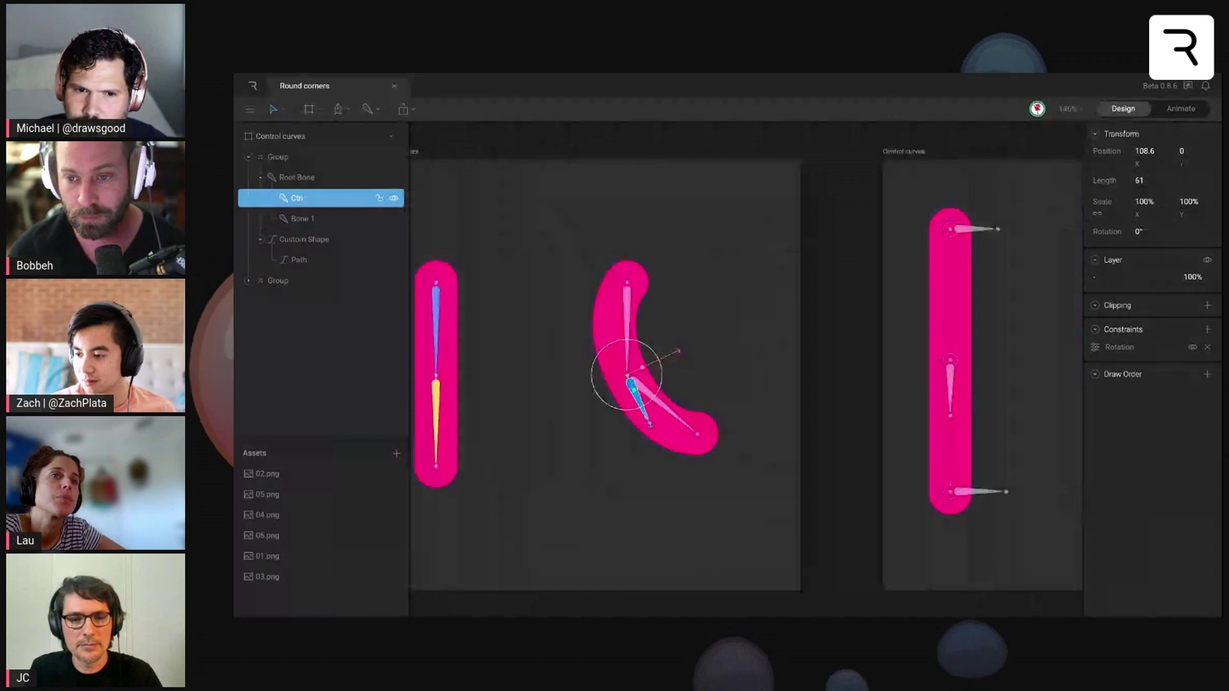
scroll(746, 368, right, 5)
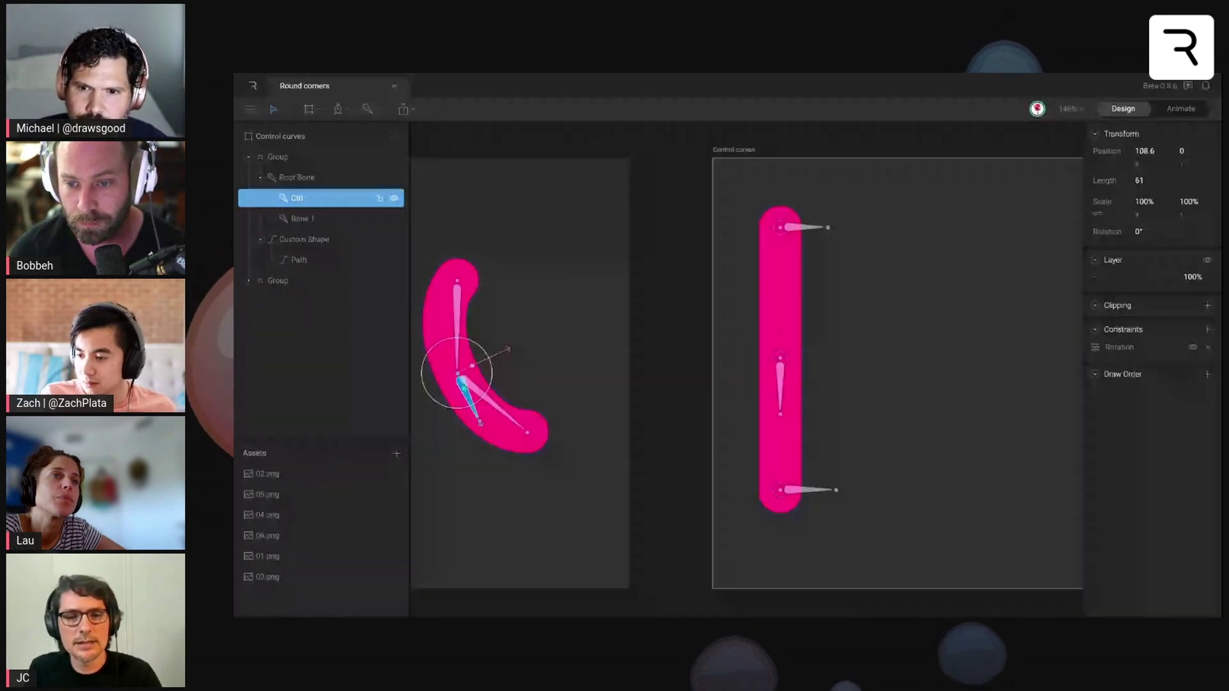
scroll(711, 370, right, 3)
click(710, 370)
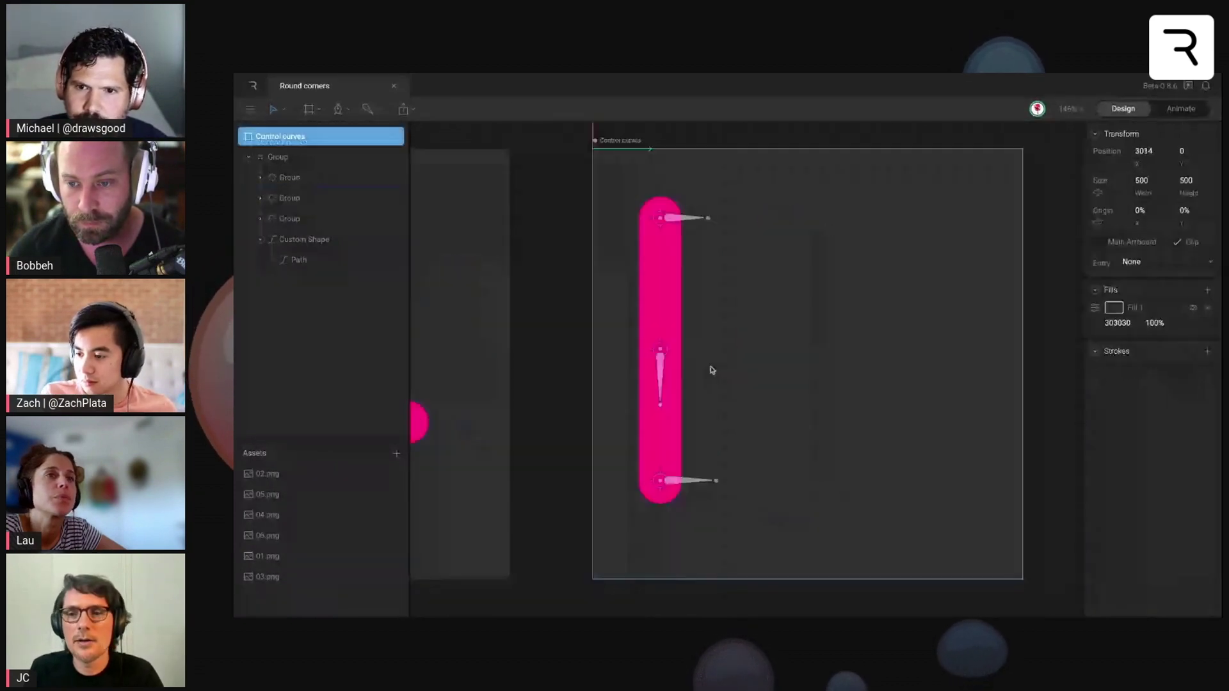
click(1066, 117)
click(822, 283)
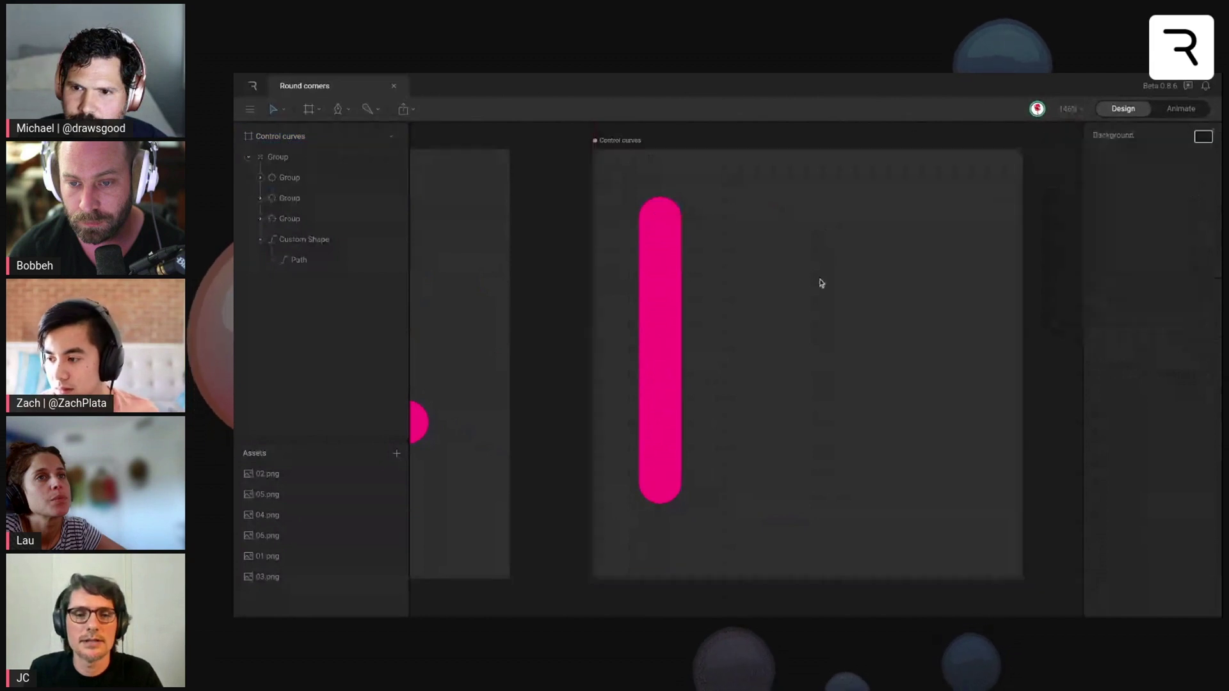
Bend the straight shape by moving its top control group to X 228 and its middle control group to X 159.8
click(658, 220)
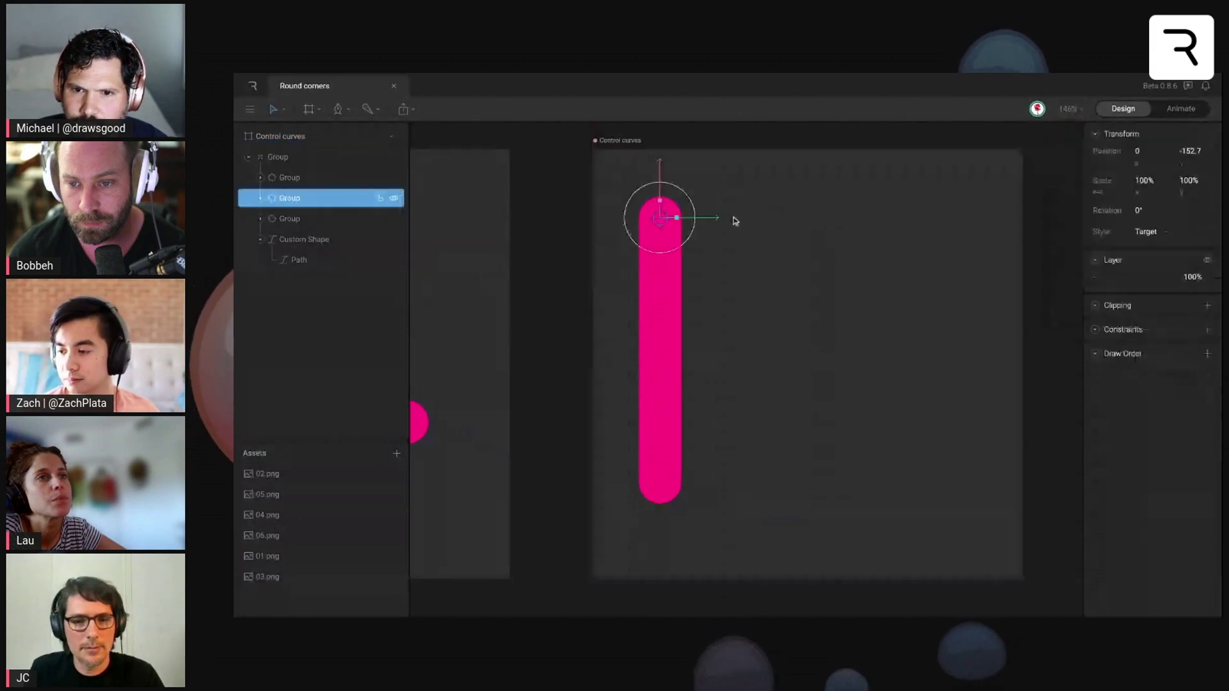
drag(704, 218, 900, 218)
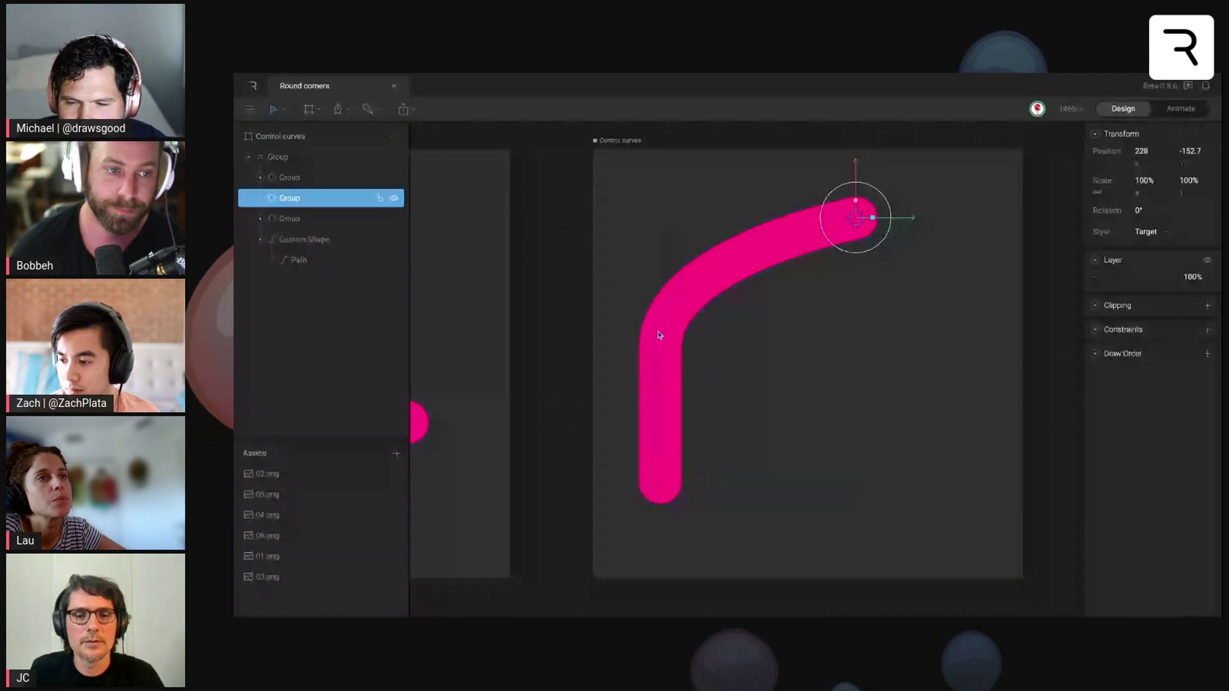
key(Escape)
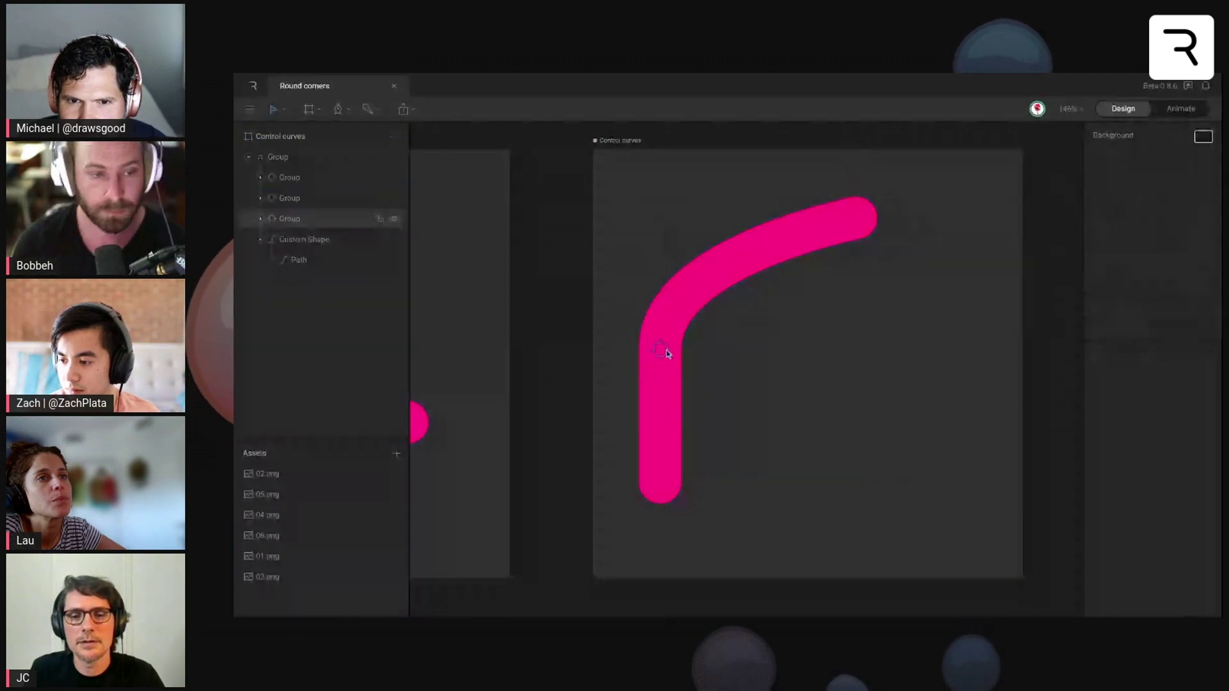
drag(667, 354, 705, 352)
Show the bones on the canvas briefly and hide them again
click(1068, 109)
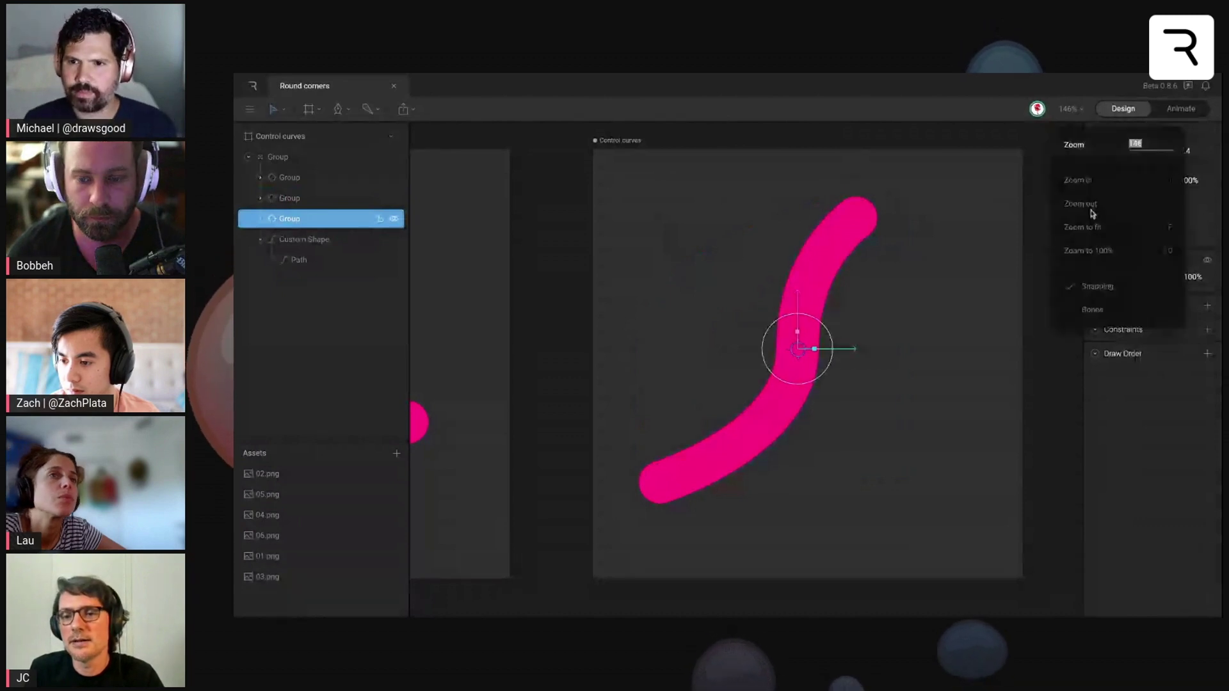
click(1089, 310)
click(1092, 309)
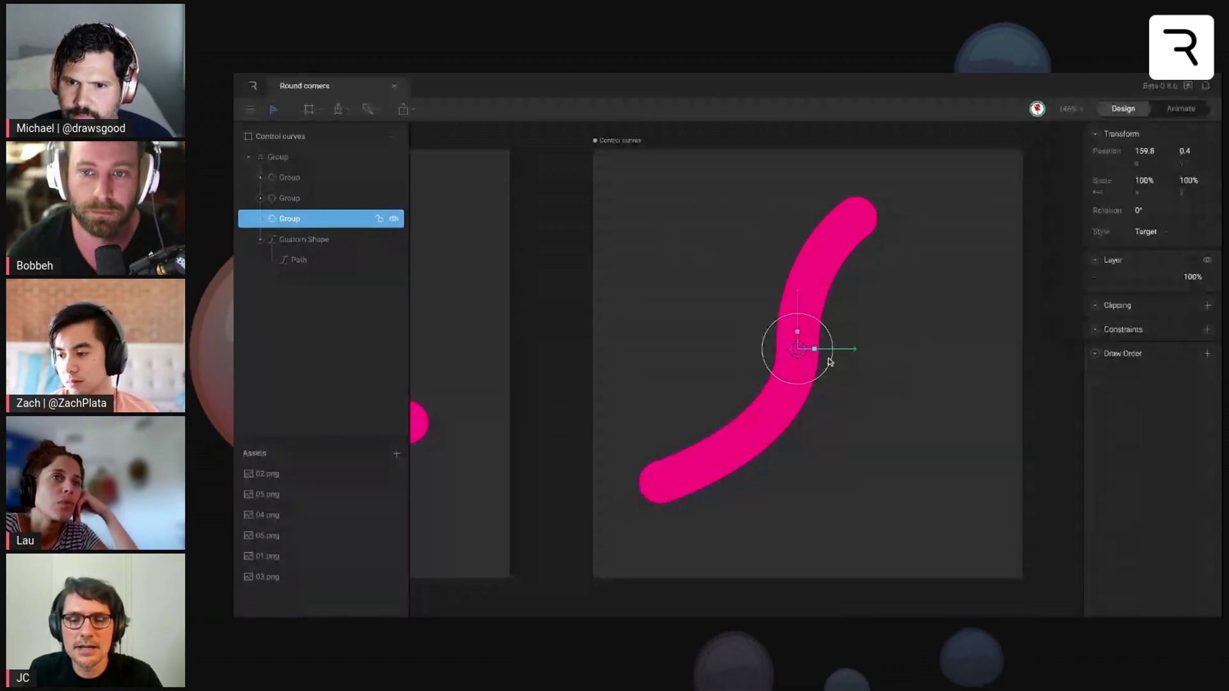
Test flipping the middle control group to a Y scale of -90% and rotating it to -59°, and undo both changes
drag(830, 362, 802, 366)
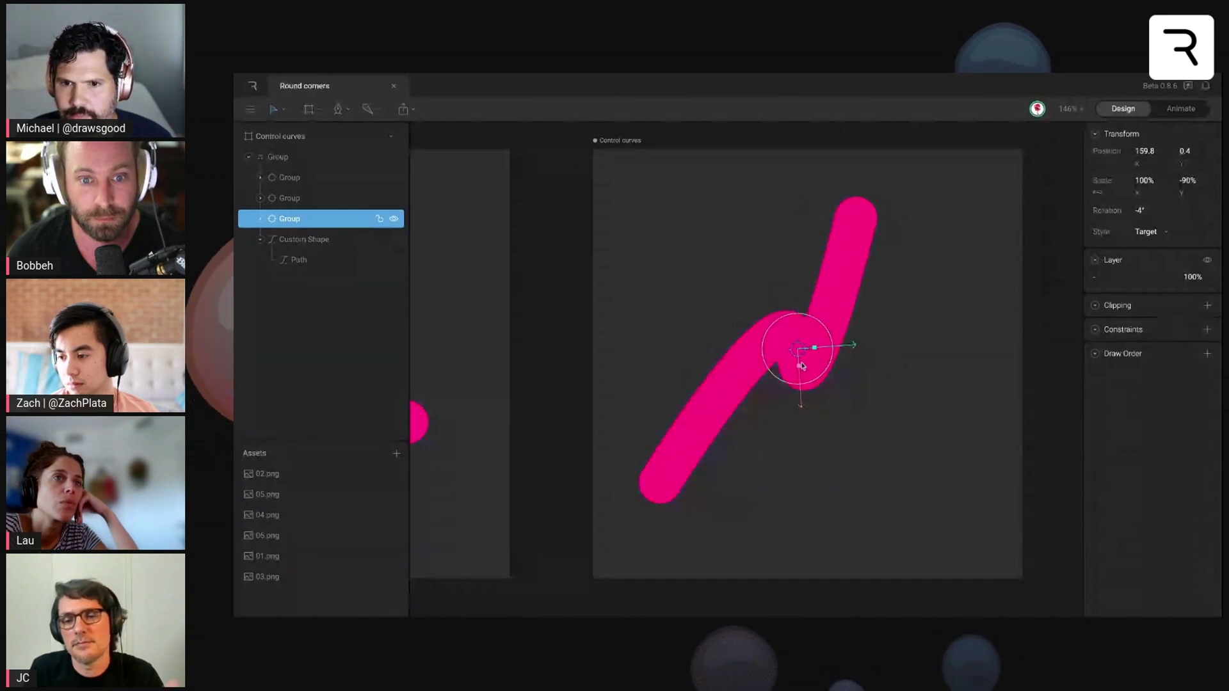
drag(823, 324, 853, 341)
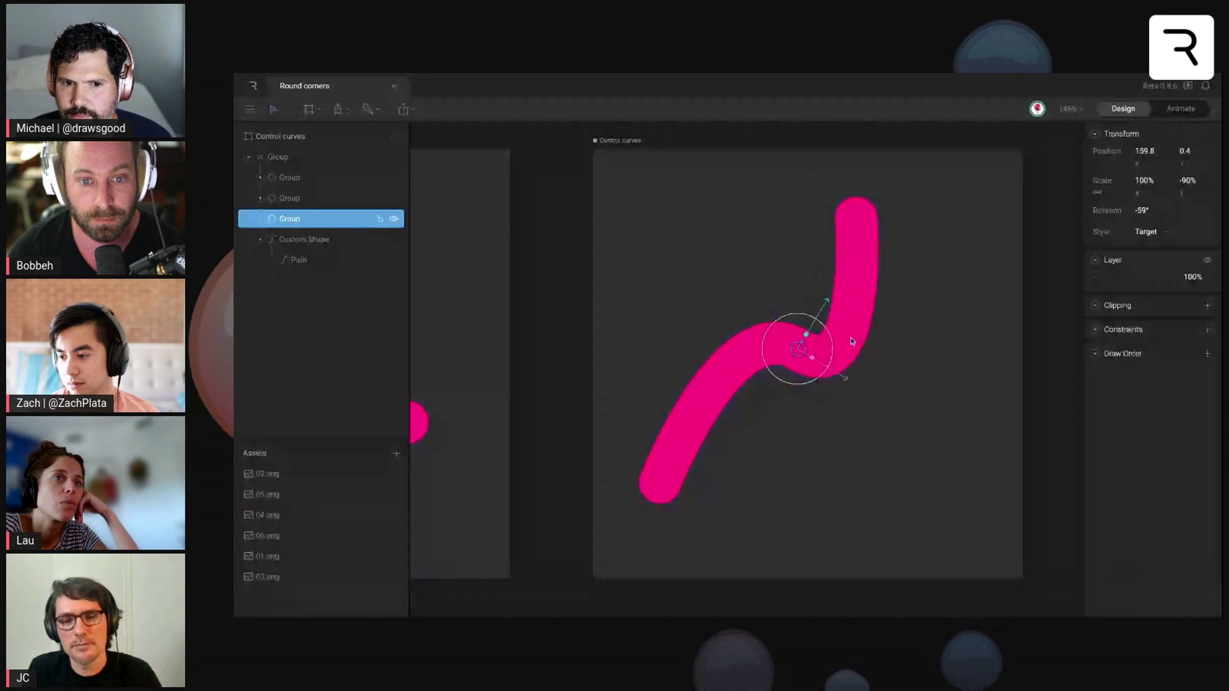
key(ctrl+z)
key(ctrl+z)
key(ctrl+z)
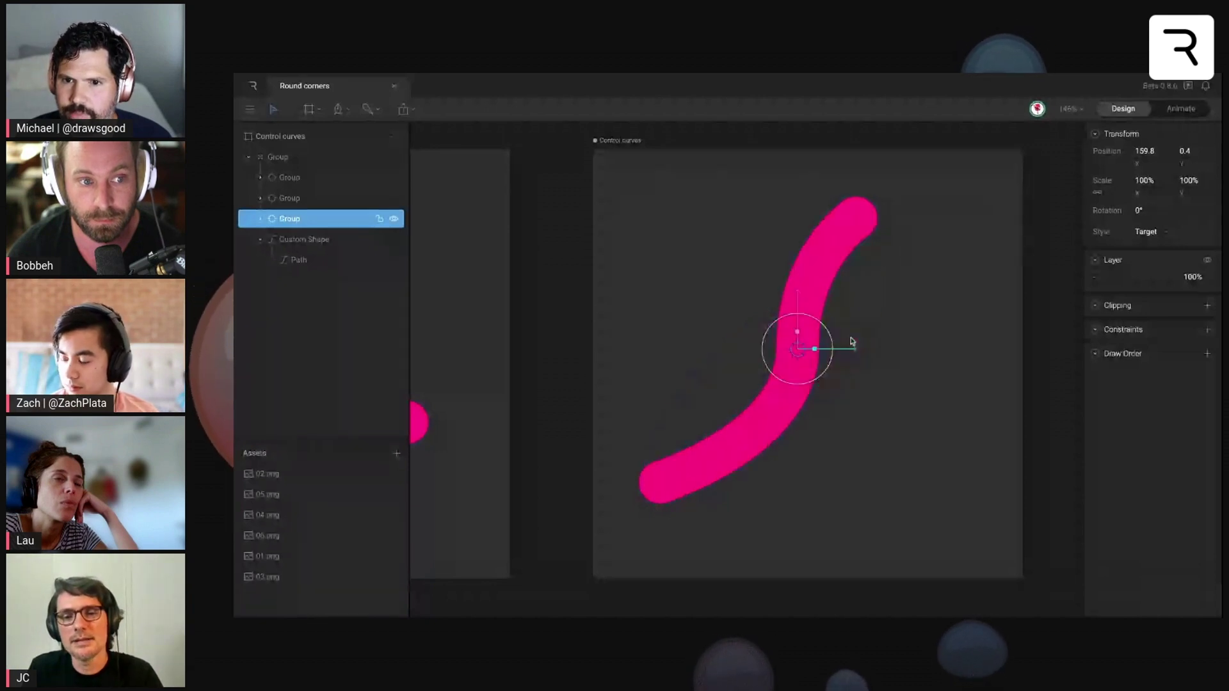
Undo the moves of the middle and top control groups to straighten the shape
key(ctrl+z)
key(ctrl+z)
key(ctrl+z)
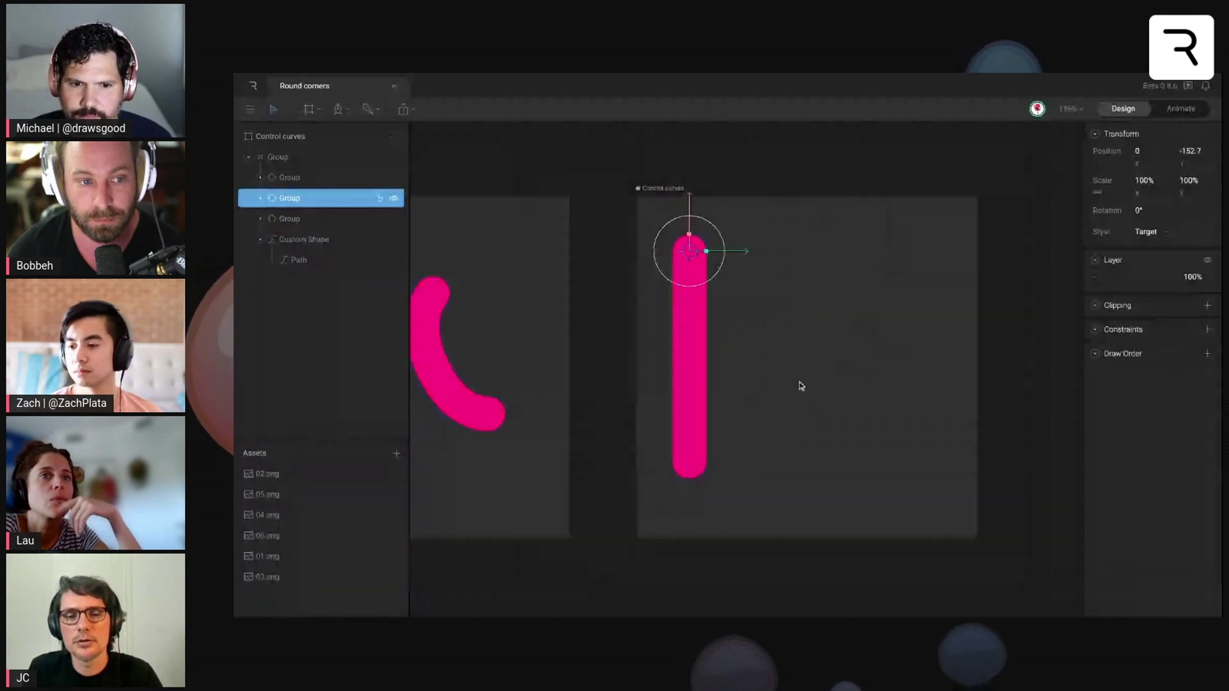
scroll(801, 384, down, 2)
scroll(802, 386, left, 5)
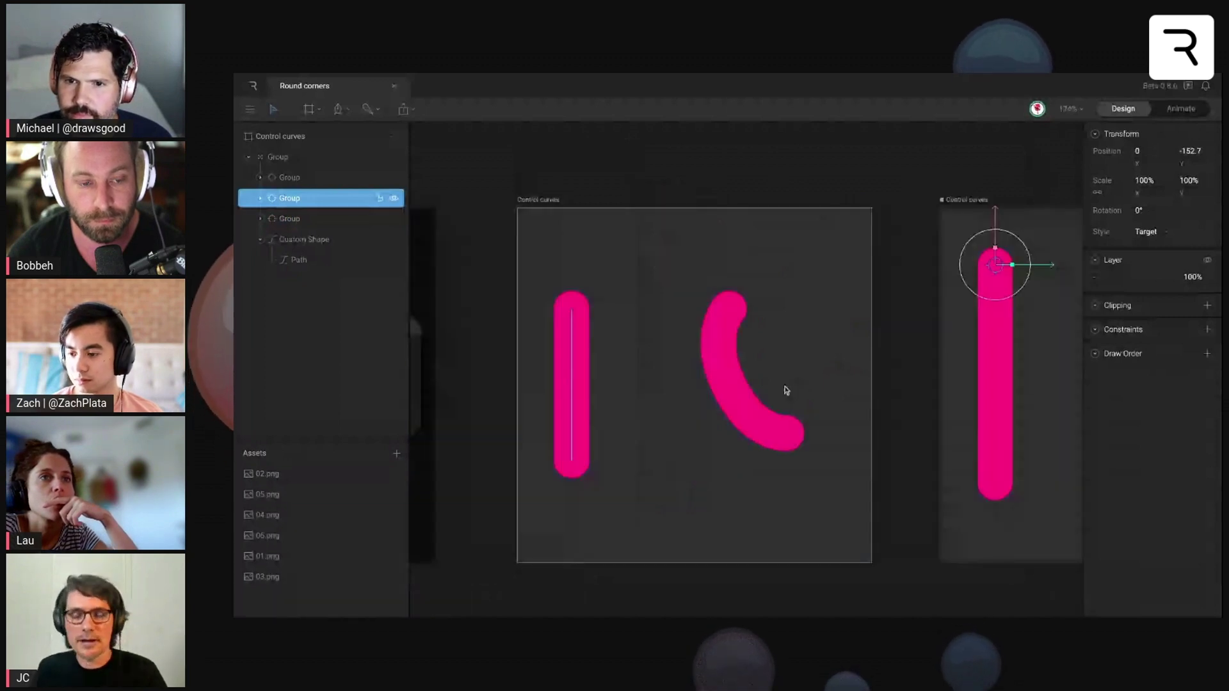
scroll(786, 390, up, 1)
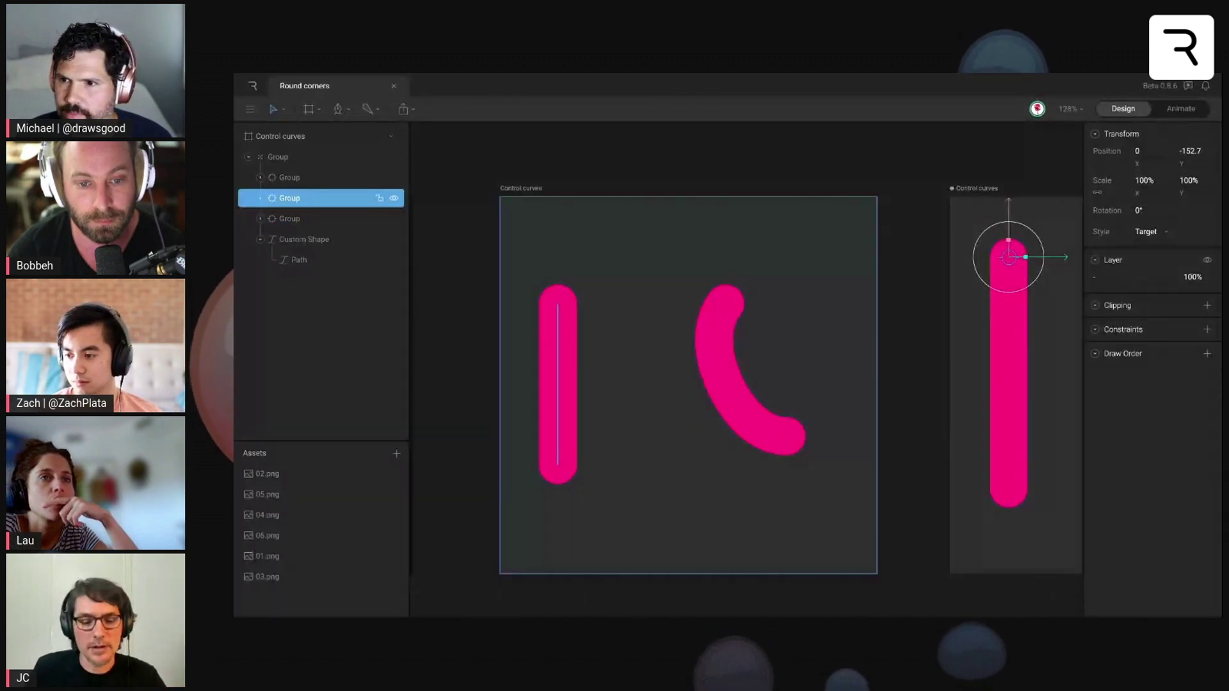
scroll(780, 383, down, 1)
scroll(782, 386, down, 4)
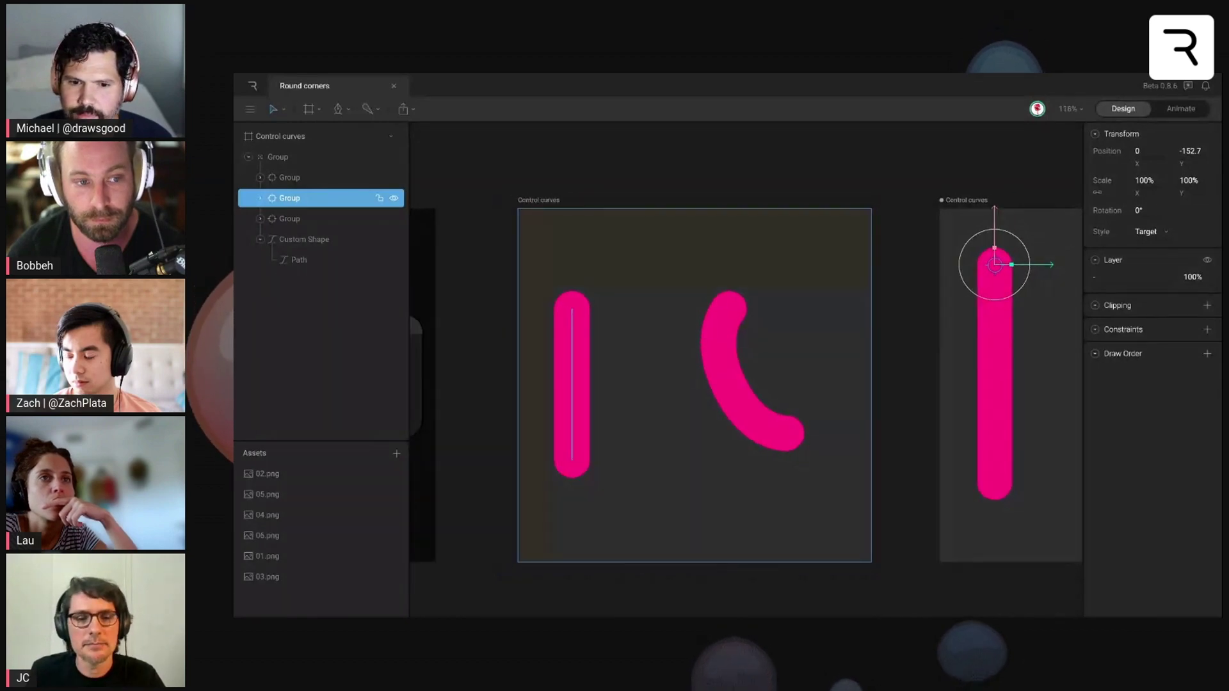
scroll(782, 386, down, 2)
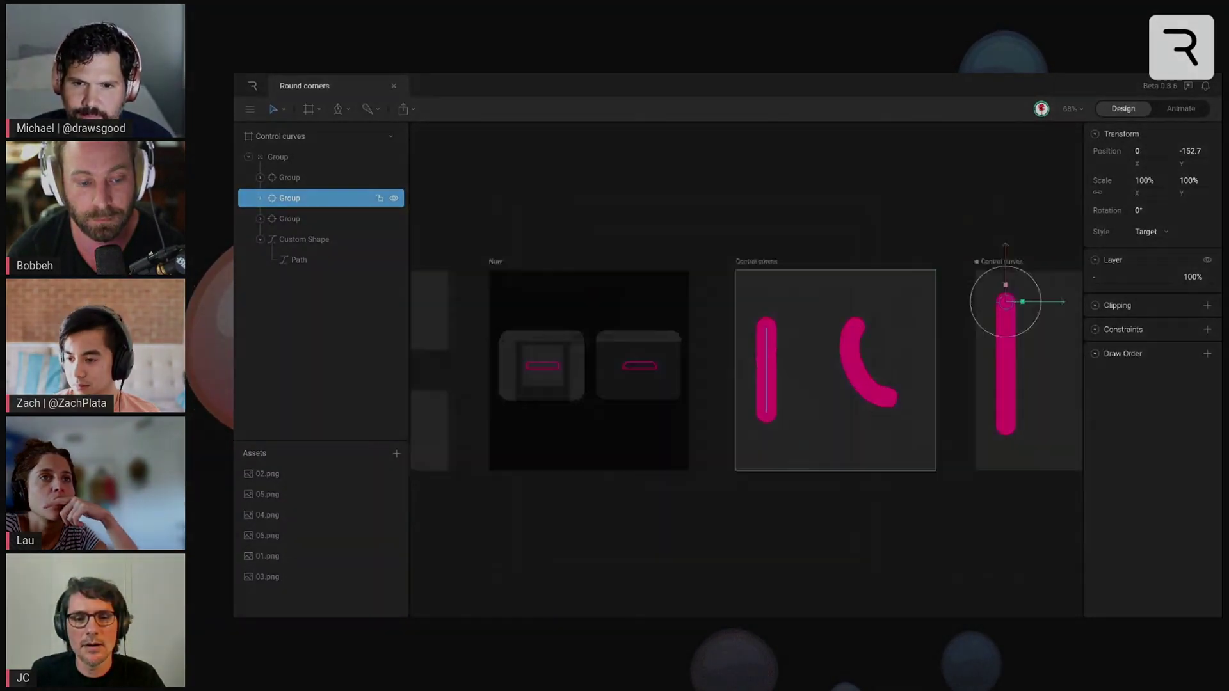